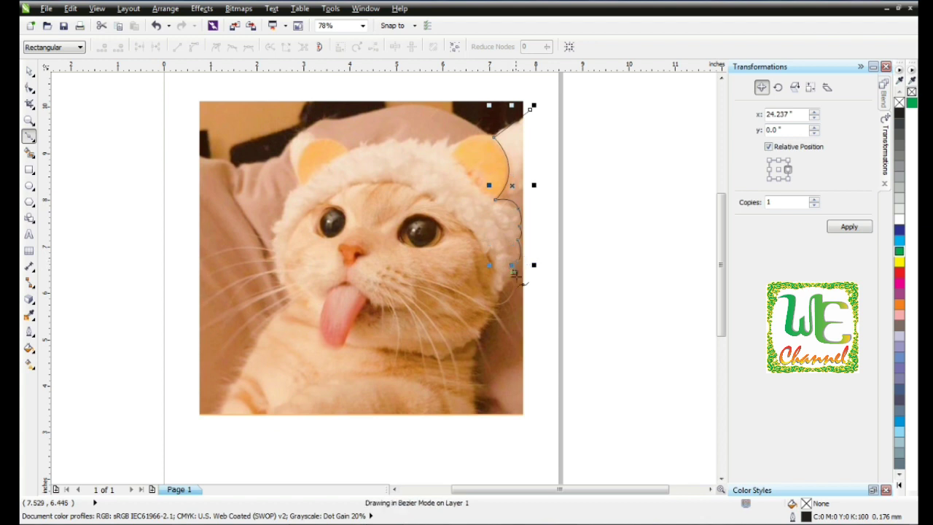
Finish tracing the Bezier path along the hat's lower-right fur edge and close it outside the photo's right side
click(513, 276)
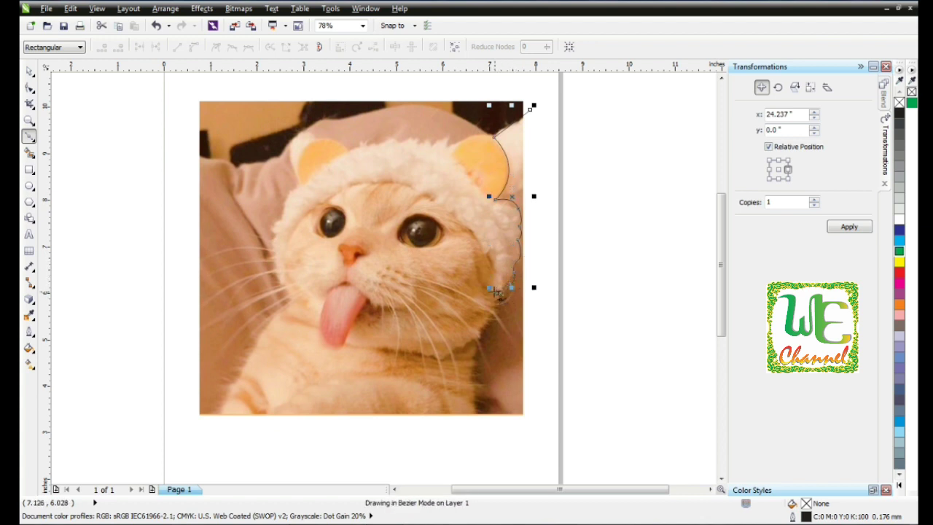
drag(496, 292, 498, 293)
click(499, 304)
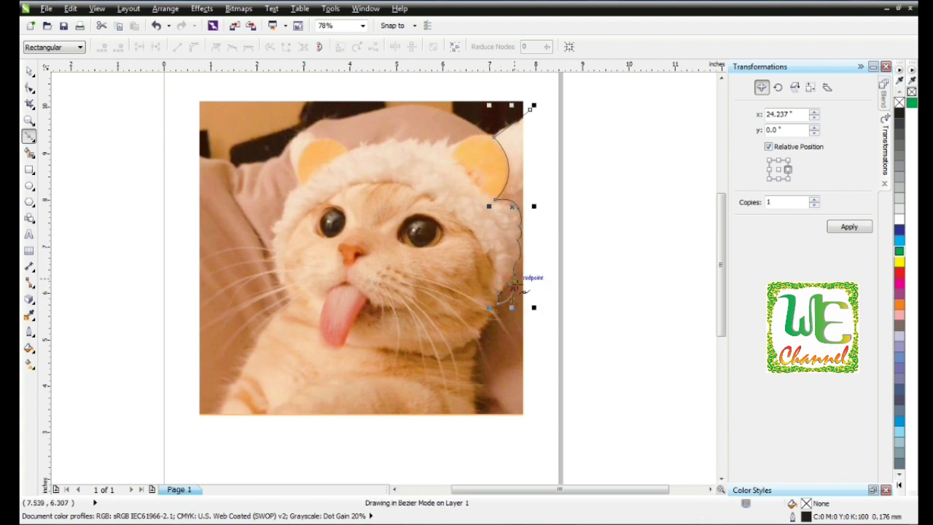
click(558, 182)
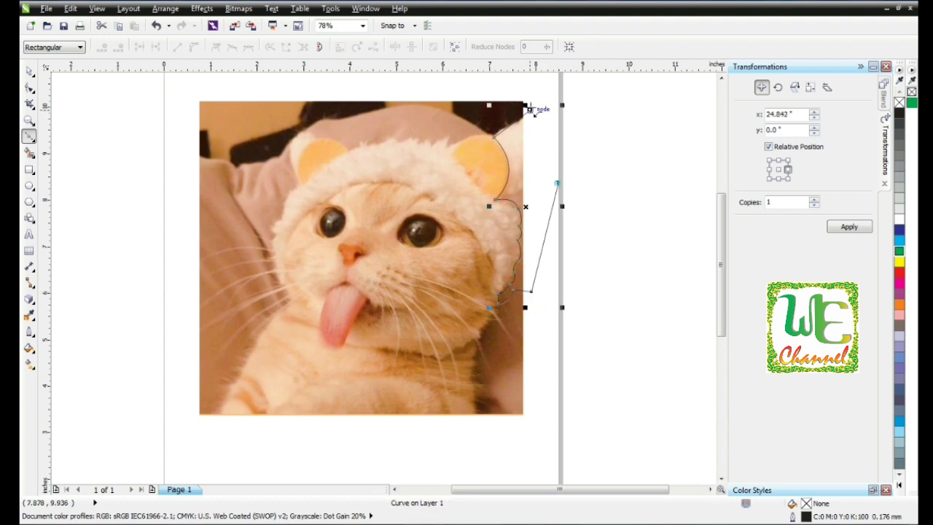
click(530, 109)
Trim the cat photo with the closed path beside the right ear and delete the path
click(30, 70)
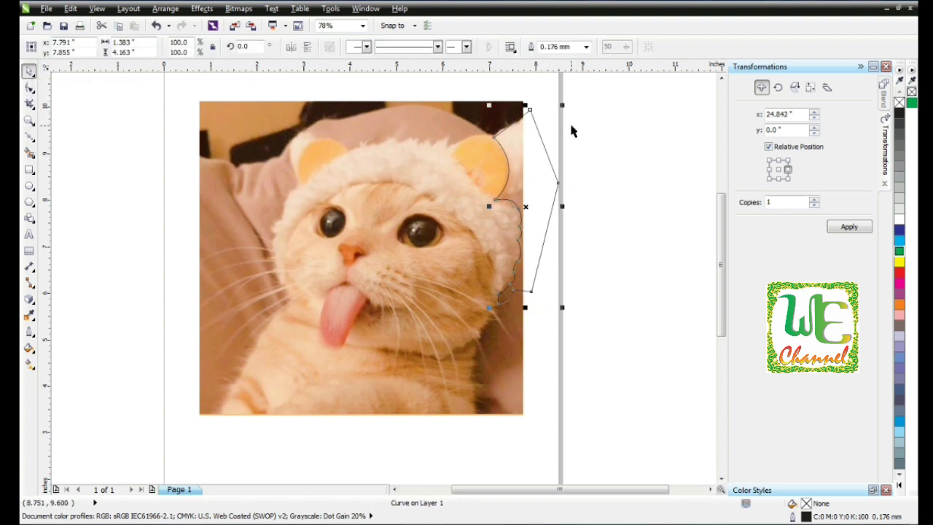
shift+click(435, 116)
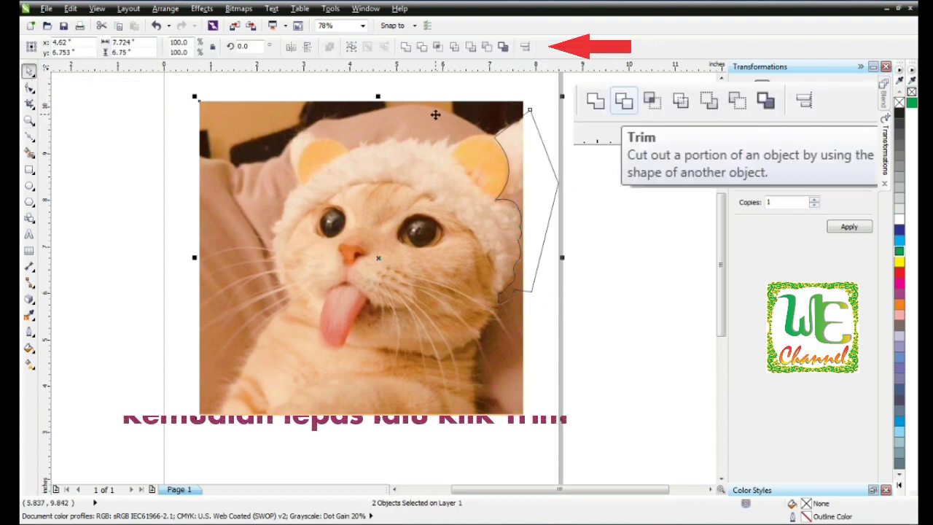
click(421, 48)
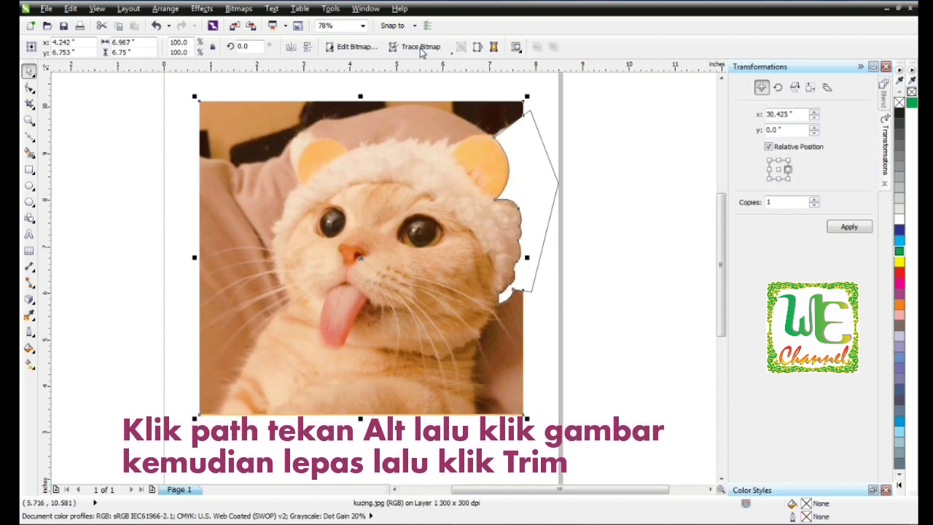
click(540, 156)
key(Delete)
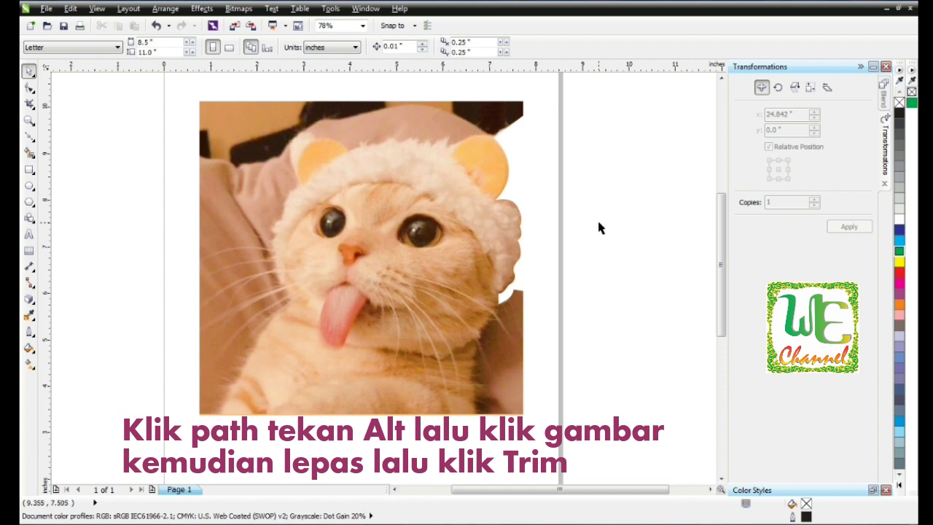
click(30, 140)
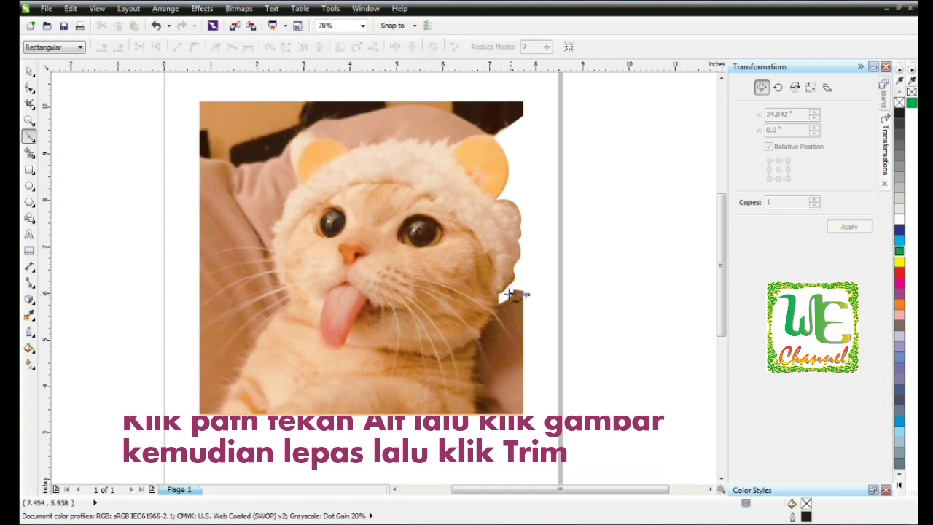
key(F2)
drag(367, 245, 594, 442)
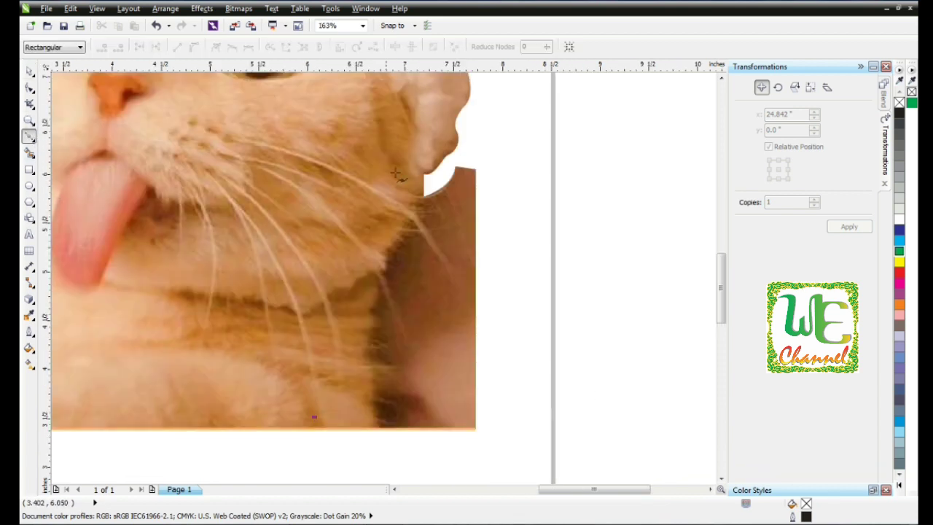
drag(399, 216, 399, 216)
click(454, 173)
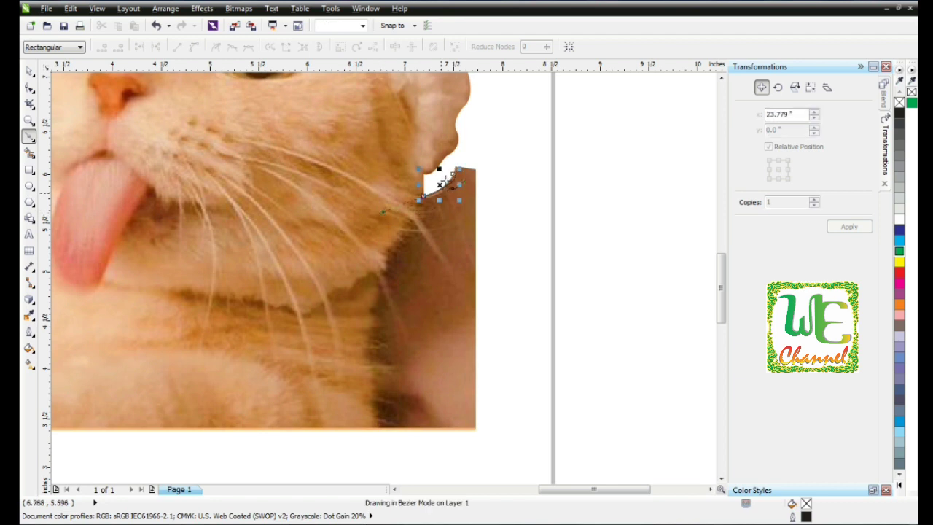
key(ctrl+z)
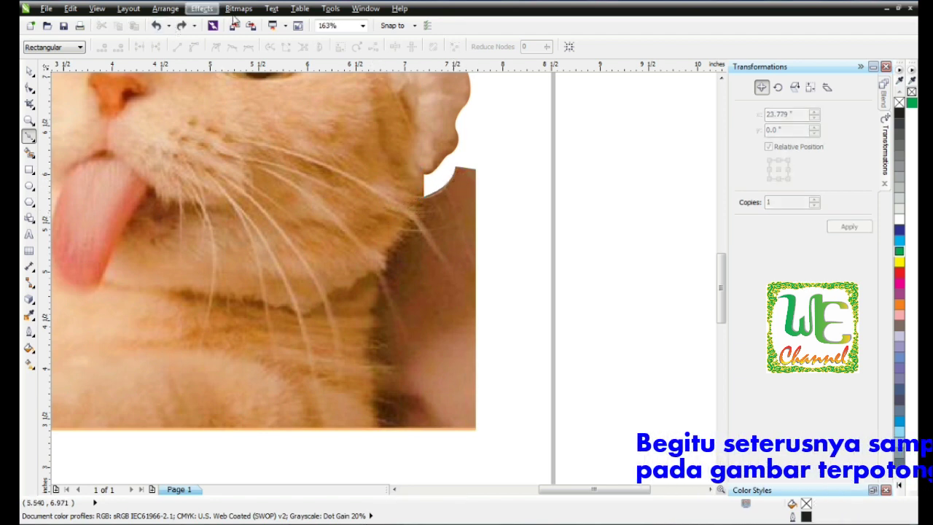
click(97, 8)
mouse_move(119, 271)
click(281, 331)
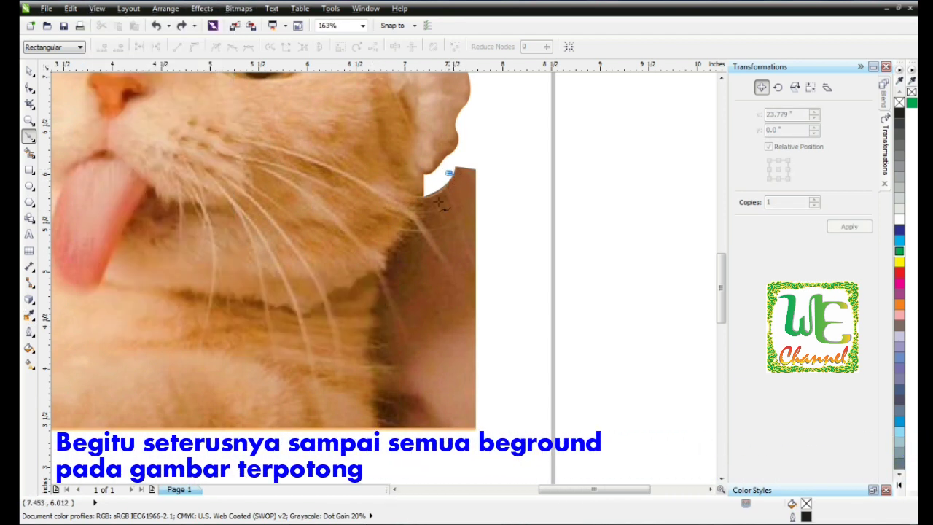
Trace a Bezier path from the trimmed notch under the hat down the cat's right cheek and around the protruding whiskers
click(423, 201)
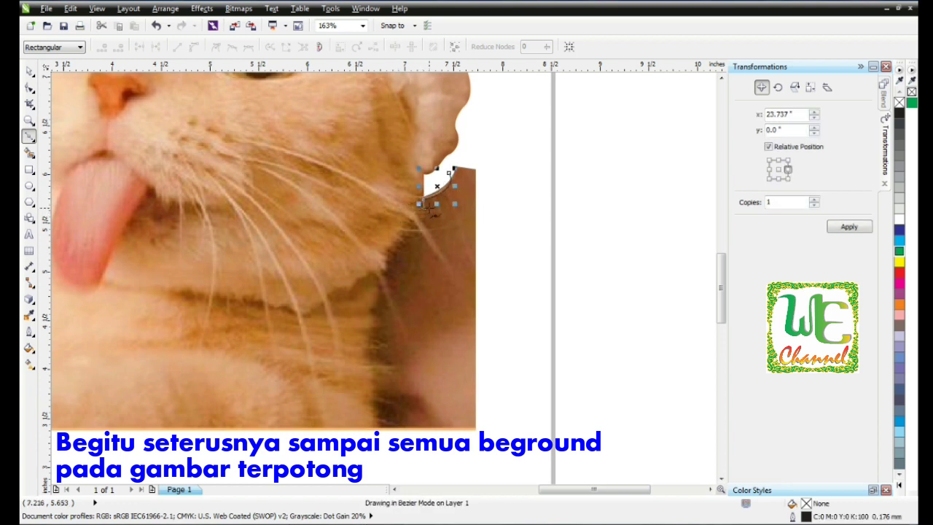
click(423, 213)
click(444, 266)
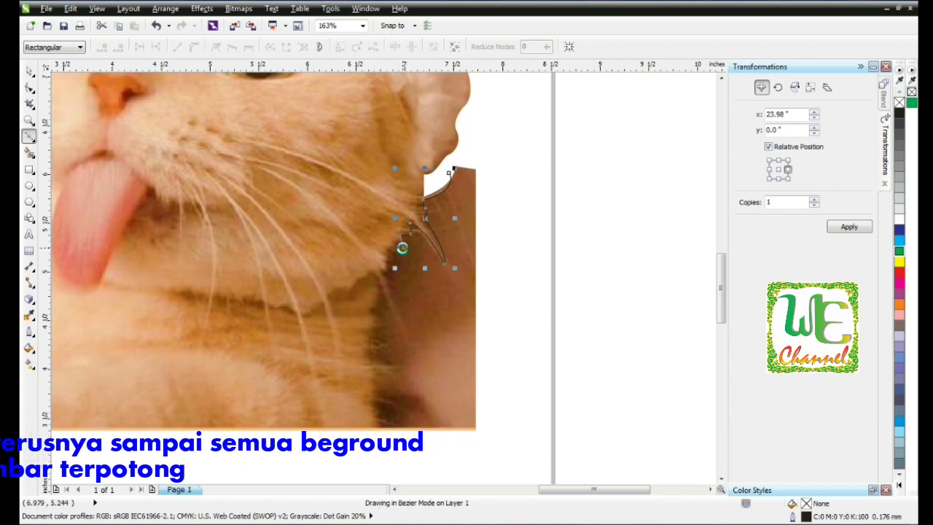
click(399, 249)
click(403, 335)
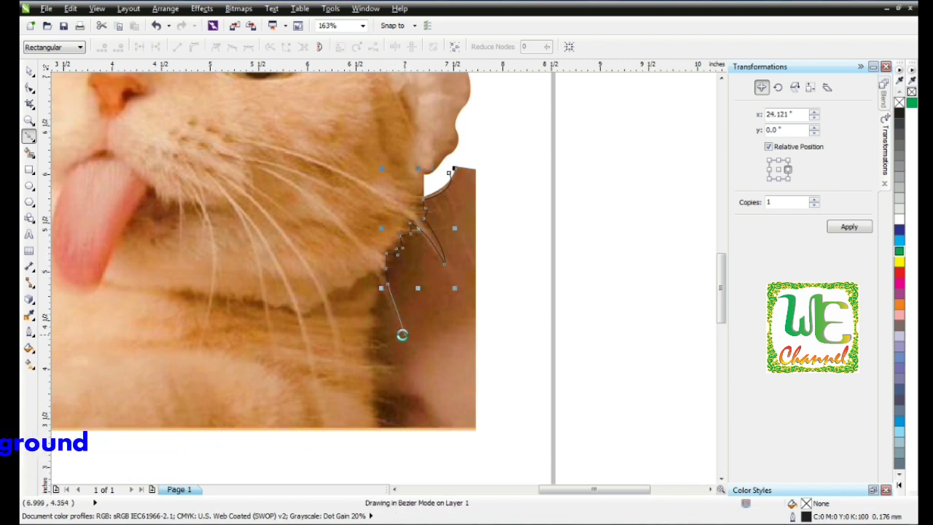
Continue the path along the wavy fur of the cat's neck and chest almost to the photo's lower edge
drag(363, 316, 373, 358)
click(377, 342)
click(390, 383)
click(380, 401)
click(380, 419)
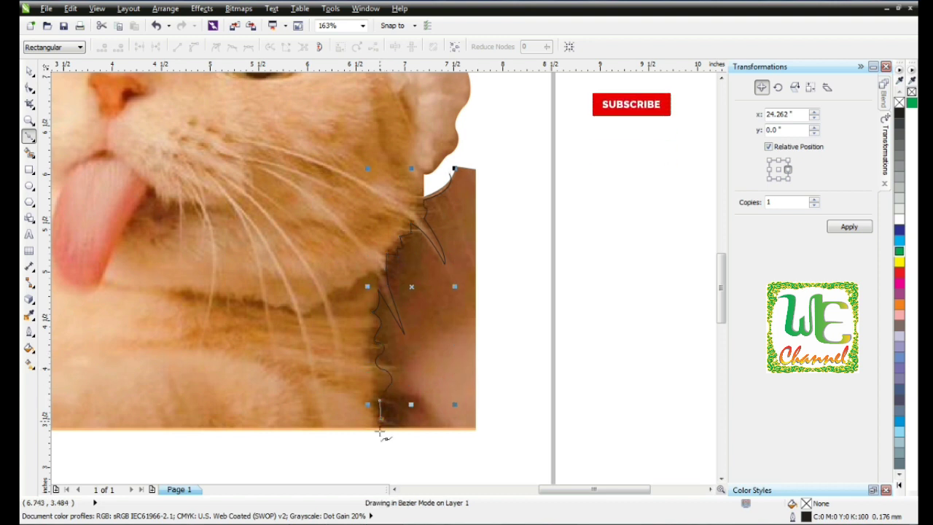
Run the path around the outside of the photo's lower-right corner and close it
click(380, 434)
click(410, 457)
click(506, 447)
click(496, 183)
click(478, 155)
click(455, 160)
click(319, 47)
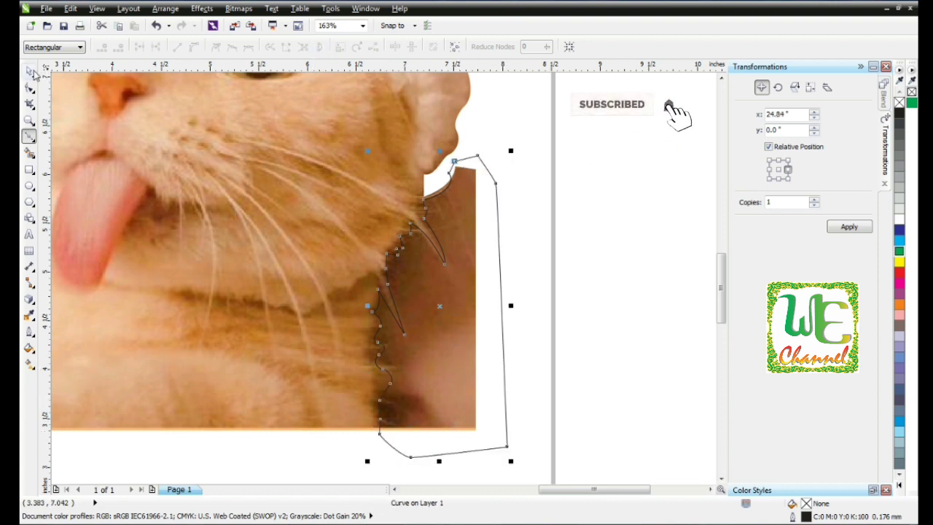
Trim the cat photo with the lower-right background path and delete the path
key(space)
shift+click(428, 101)
click(423, 48)
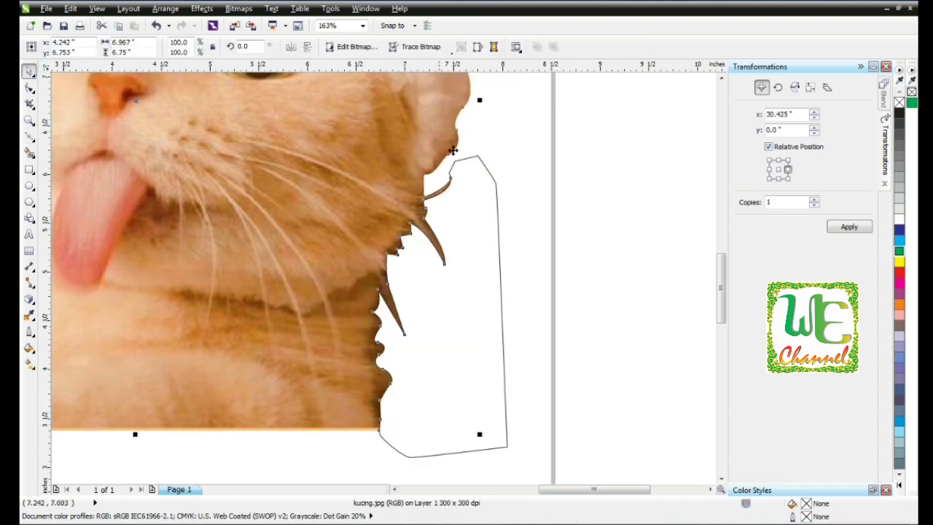
click(515, 185)
click(476, 226)
key(Delete)
Start a Bezier path above the photo and trace it over the top of the hat's left ear
scroll(403, 335, down, 2)
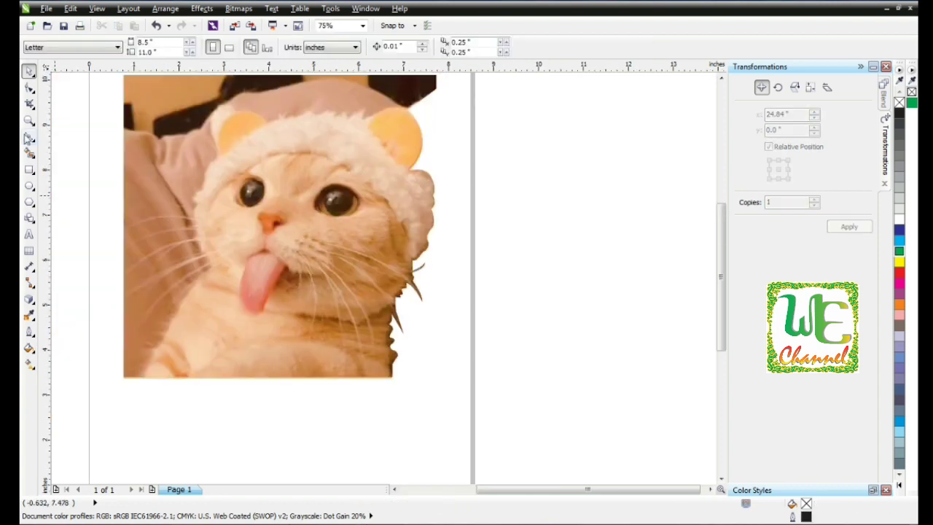
click(29, 121)
click(722, 78)
click(722, 78)
drag(184, 135, 467, 247)
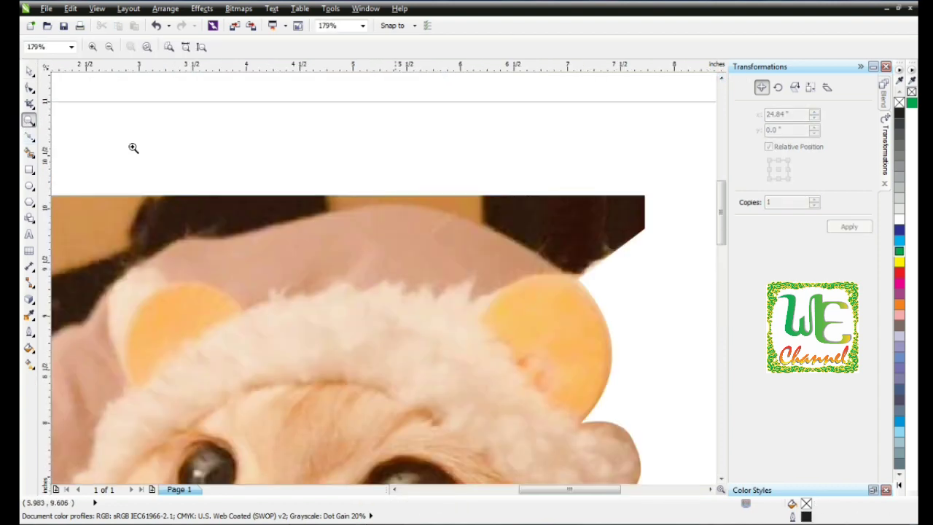
click(29, 137)
click(140, 266)
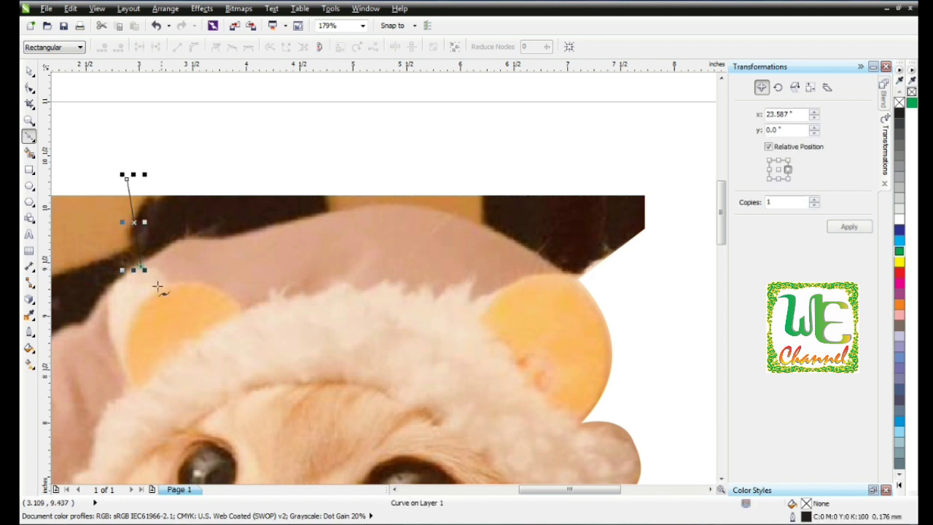
click(154, 291)
click(242, 308)
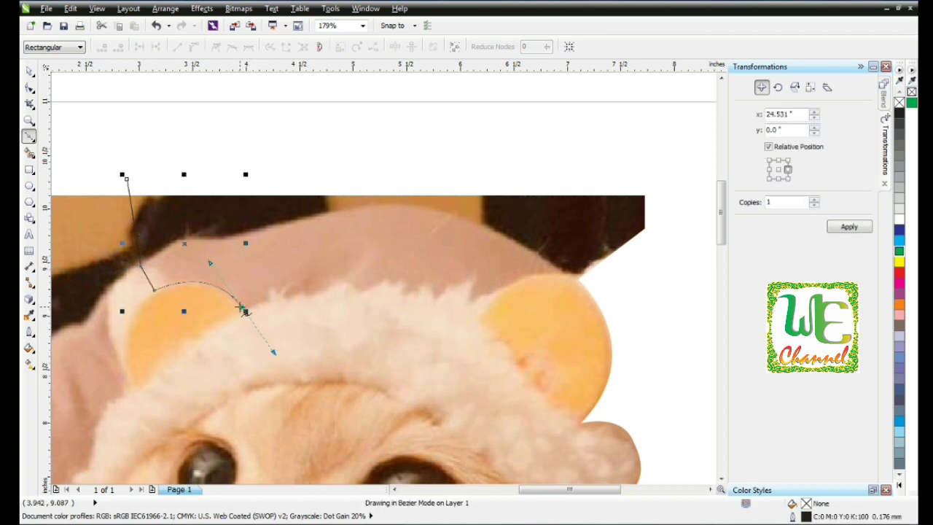
Trace the jagged fur tips along the top of the hat from the left ear to the right ear
click(269, 301)
click(275, 293)
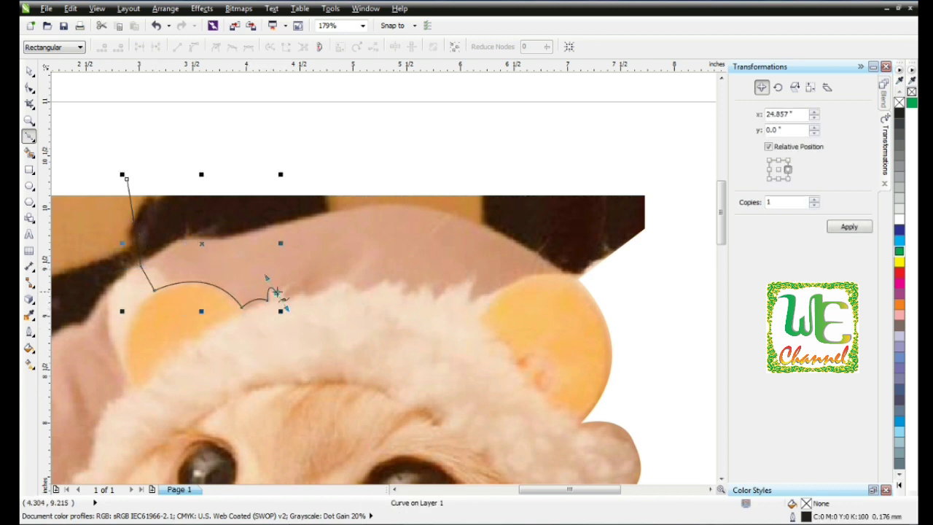
click(302, 288)
click(310, 298)
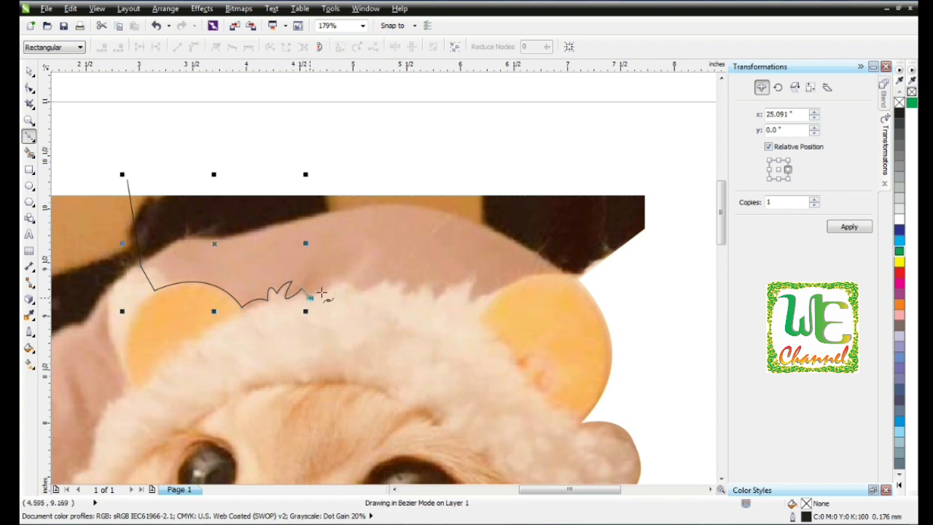
click(325, 291)
click(339, 278)
click(345, 286)
click(355, 278)
click(359, 294)
click(386, 277)
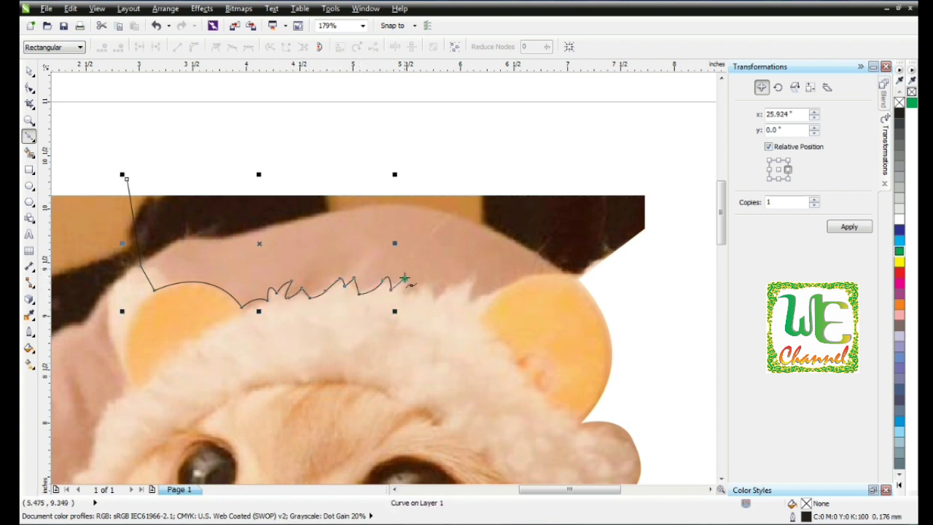
click(404, 291)
click(478, 268)
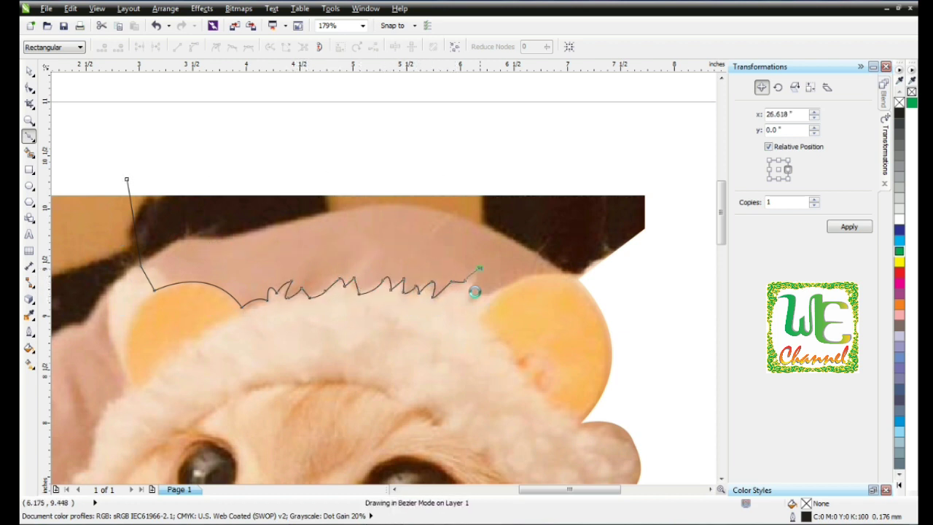
click(473, 294)
Curve the path over the hat's right ear and close it above the photo's top edge
drag(604, 291, 630, 298)
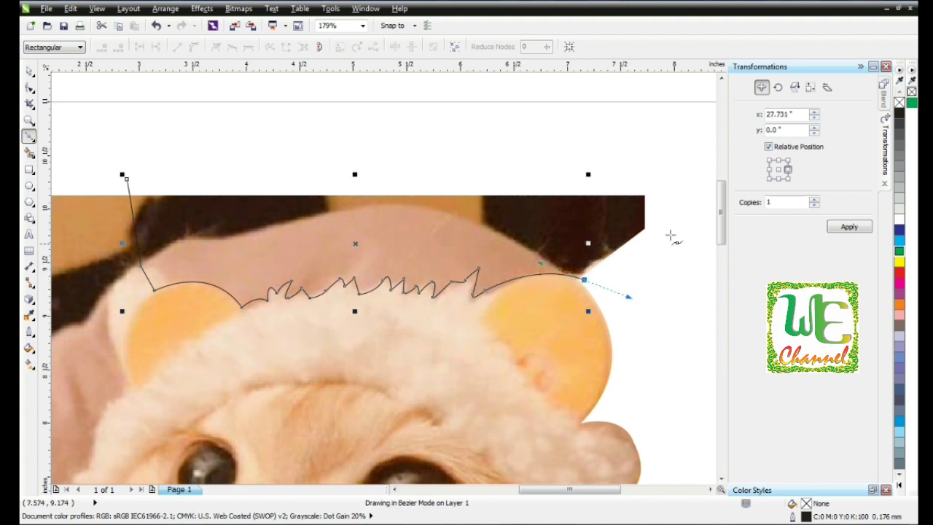
click(672, 233)
click(638, 151)
click(352, 153)
click(319, 47)
Trim the cat photo with the path above the hat and delete the path
click(34, 71)
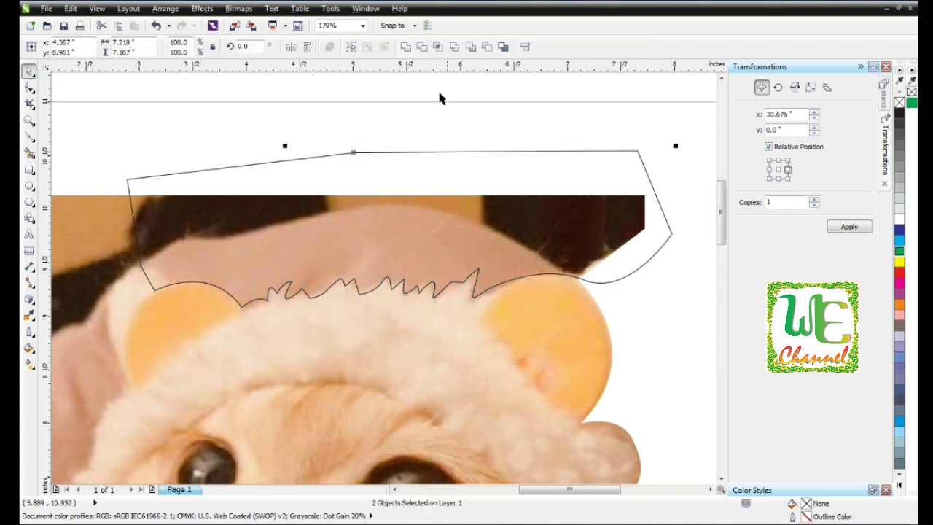
click(422, 49)
right_click(421, 54)
click(574, 161)
click(558, 162)
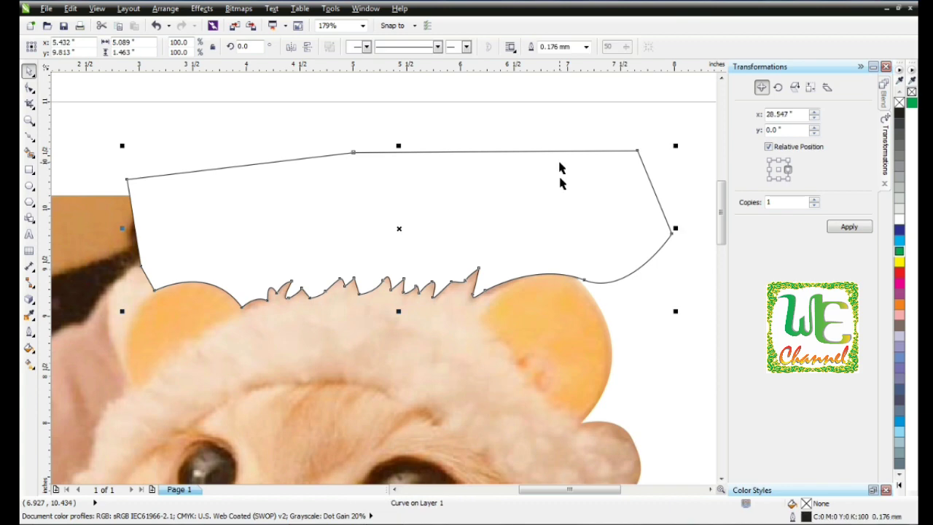
key(Delete)
Start a Bezier path at the cut above the left ear and curve it down the ear's outer edge
scroll(465, 456, down, 4)
click(30, 121)
drag(299, 302, 453, 451)
scroll(367, 174, up, 2)
click(29, 136)
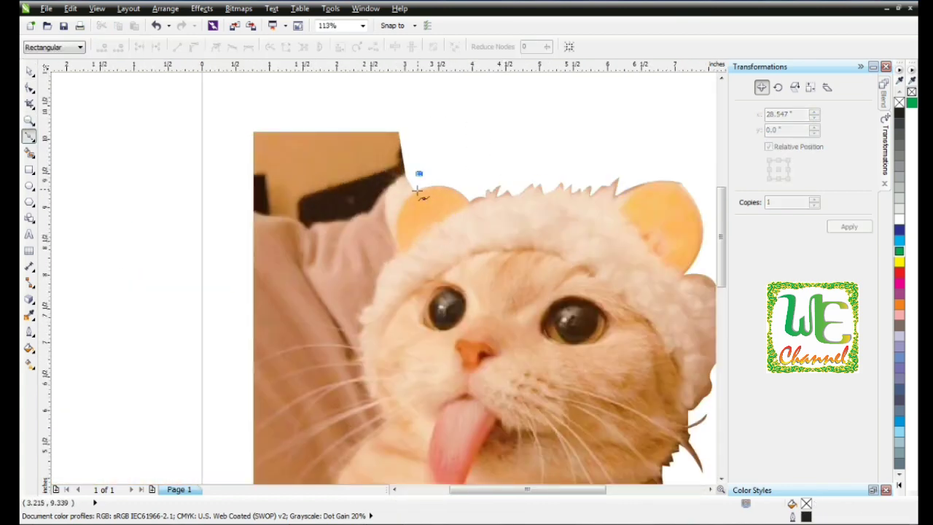
drag(398, 252, 416, 297)
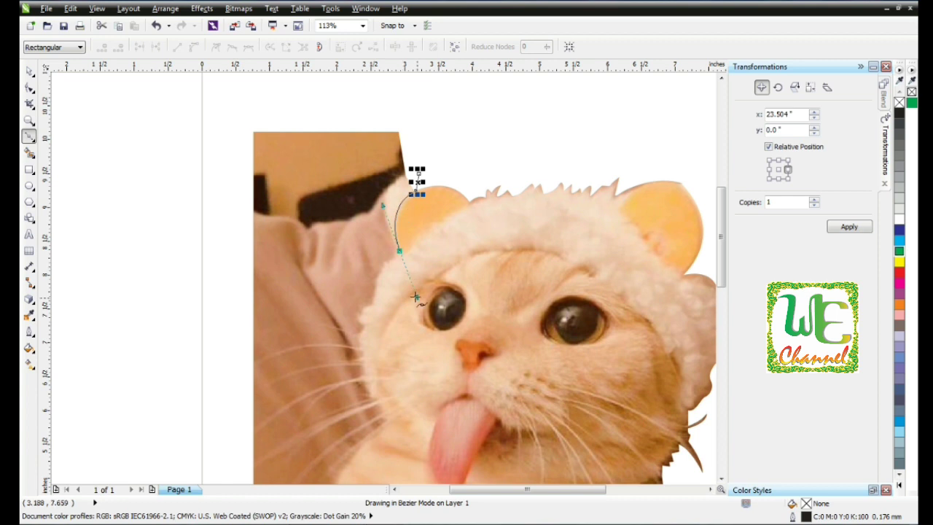
Continue the path along the fur on the hat's left side down to the cat's cheek
click(387, 264)
click(379, 276)
click(374, 276)
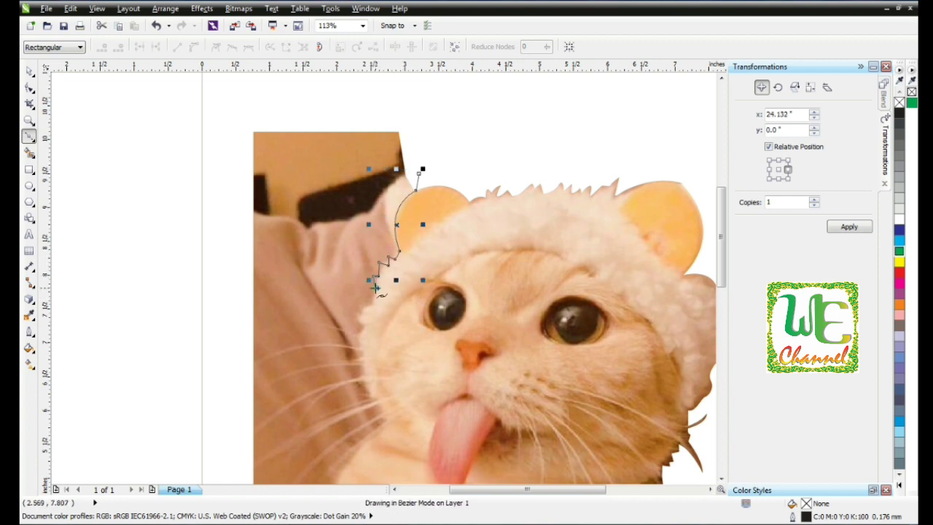
click(375, 288)
click(374, 303)
drag(358, 317, 360, 328)
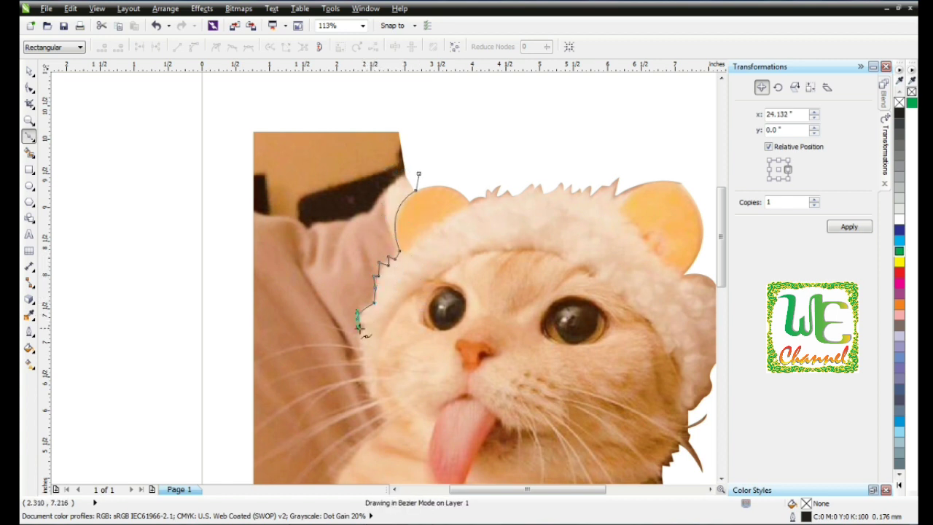
Trace the Bezier path out and back around the upper whiskers on the cat's left cheek
click(321, 332)
click(358, 338)
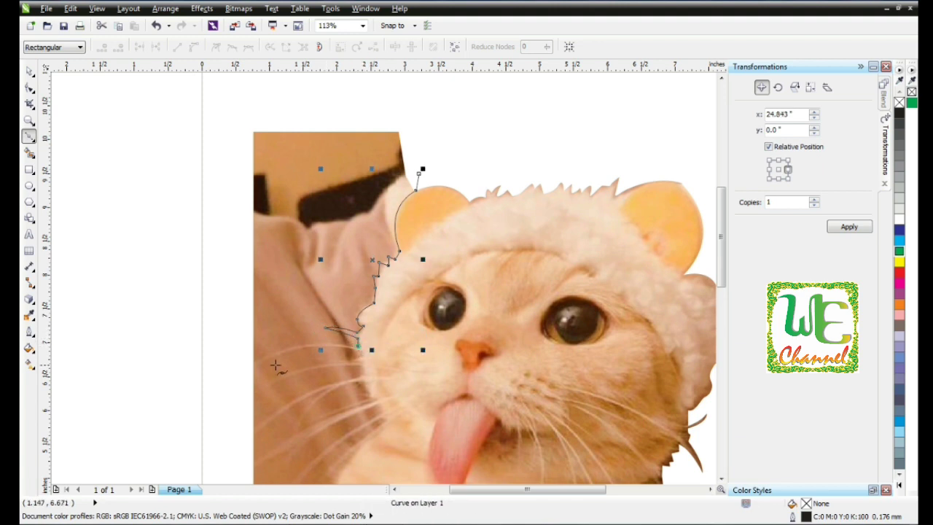
drag(256, 363, 237, 387)
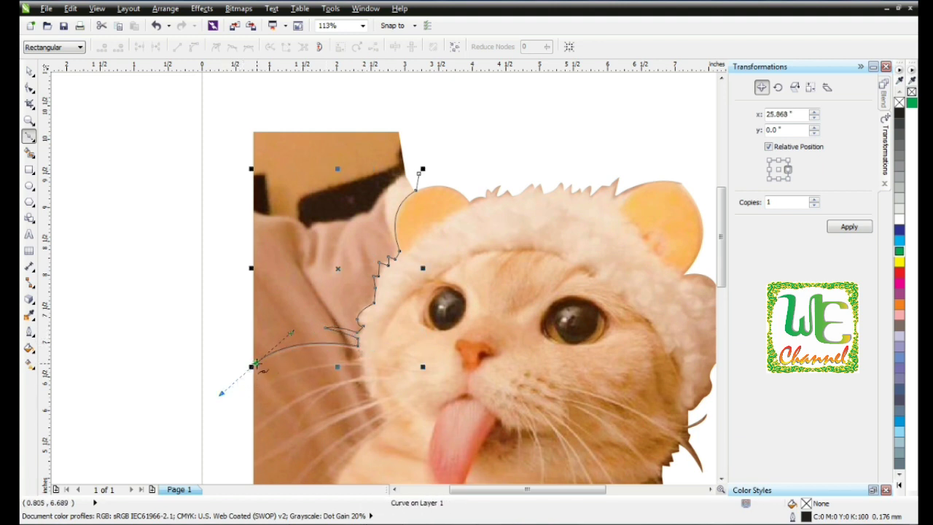
mouse_move(360, 353)
mouse_down()
mouse_move(396, 366)
mouse_move(348, 361)
mouse_up()
double_click(359, 354)
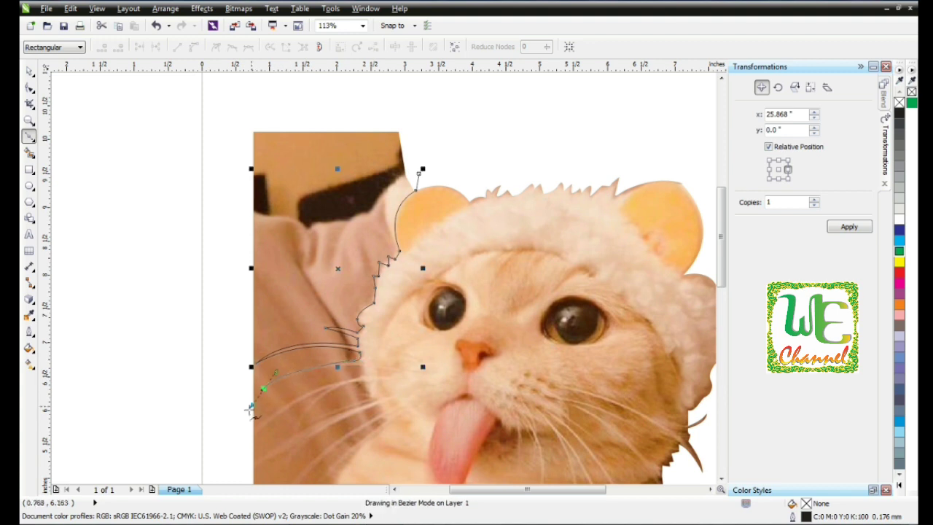
Continue the path around the middle and forked whiskers on the left, returning to the cheek after each one
scroll(380, 248, down, 3)
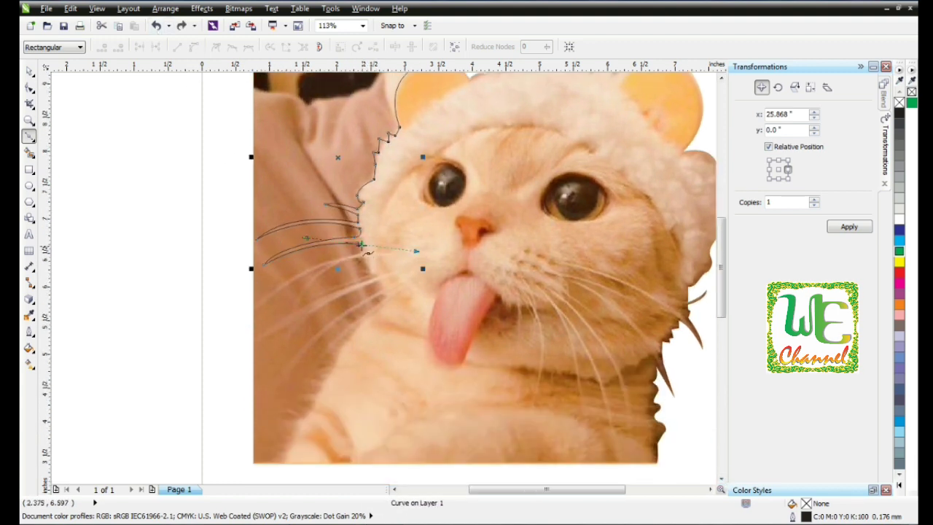
drag(253, 332, 253, 332)
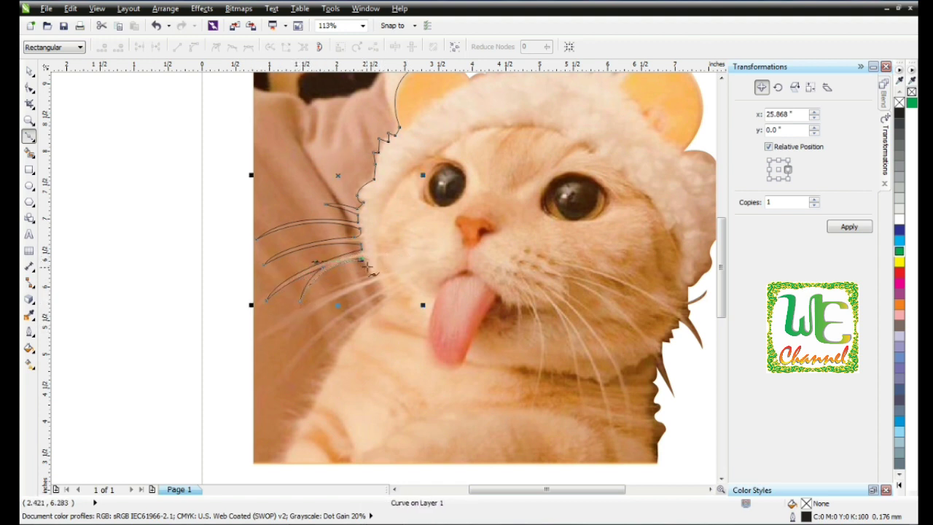
drag(372, 275, 372, 274)
drag(270, 359, 271, 360)
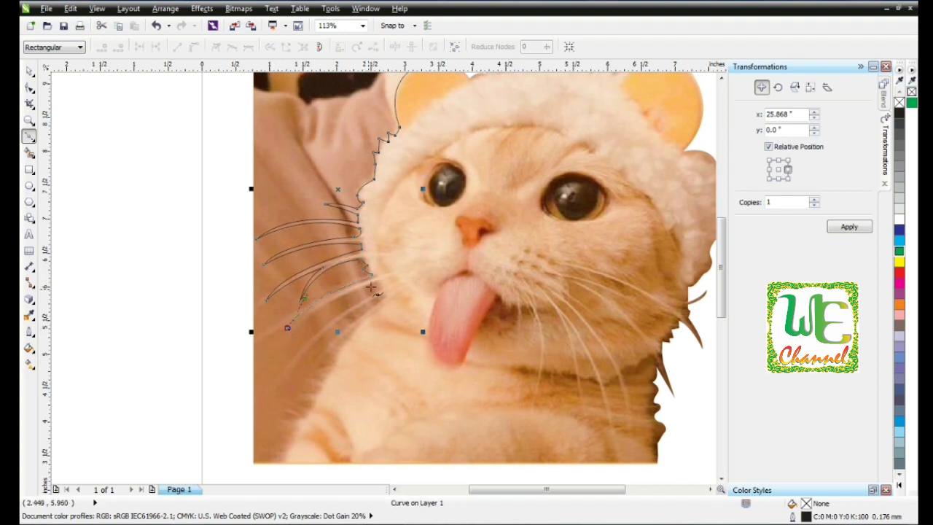
drag(373, 282, 411, 275)
Curve the path out to the tip of the lowest left whisker and back to the cat's neck
click(378, 289)
drag(288, 375, 277, 397)
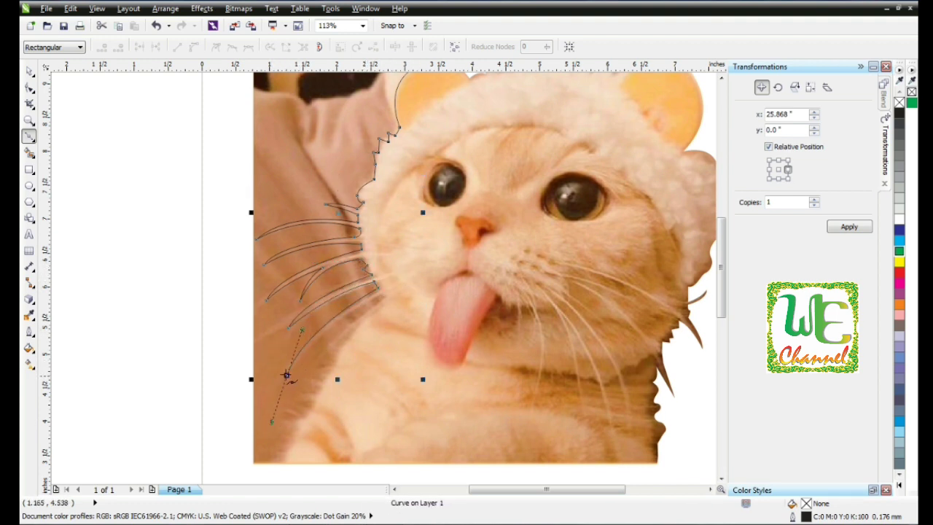
double_click(287, 375)
drag(376, 295, 399, 289)
Continue the path down the left side of the cat's chest and leg to below the photo's bottom edge
click(330, 369)
click(722, 479)
click(722, 479)
drag(319, 308, 314, 316)
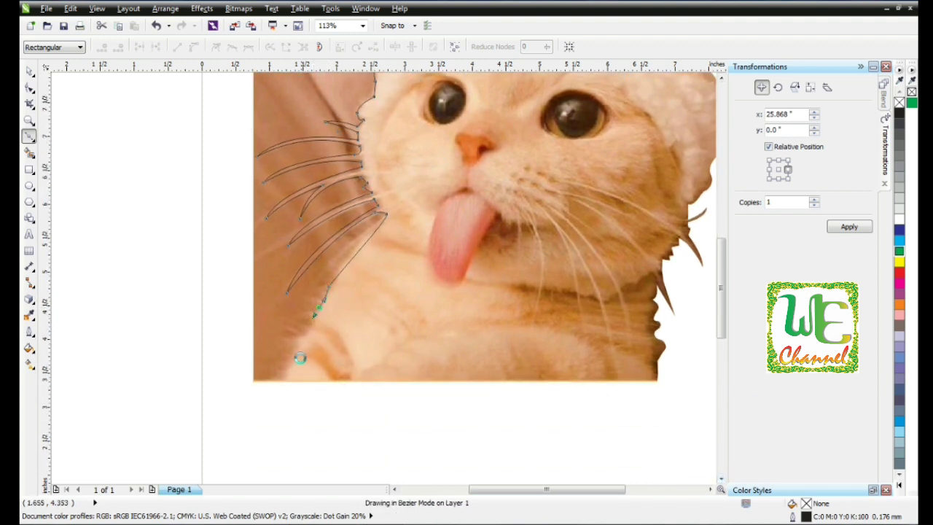
click(299, 338)
click(294, 355)
click(289, 369)
click(283, 385)
click(276, 400)
Run the path outside the photo's left and top edges and close it at the left ear
click(245, 386)
click(241, 125)
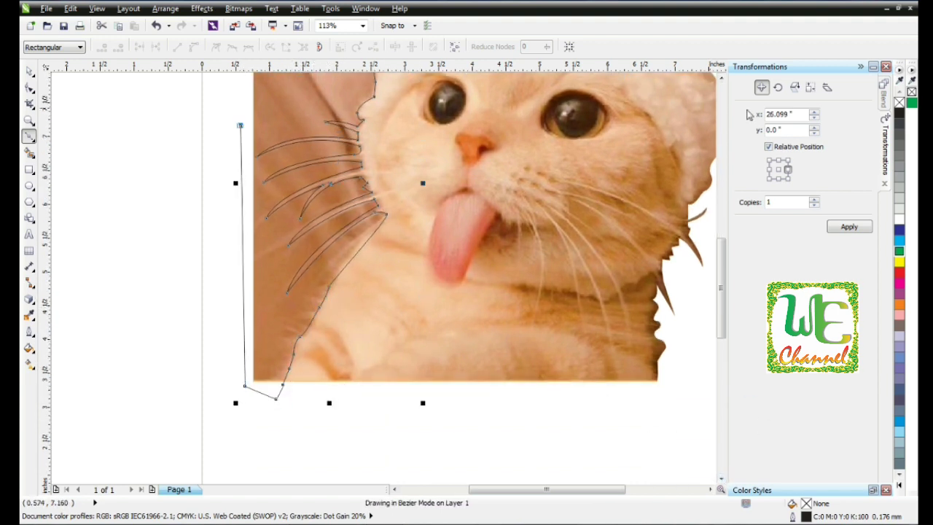
scroll(724, 82, up, 3)
click(245, 85)
click(413, 83)
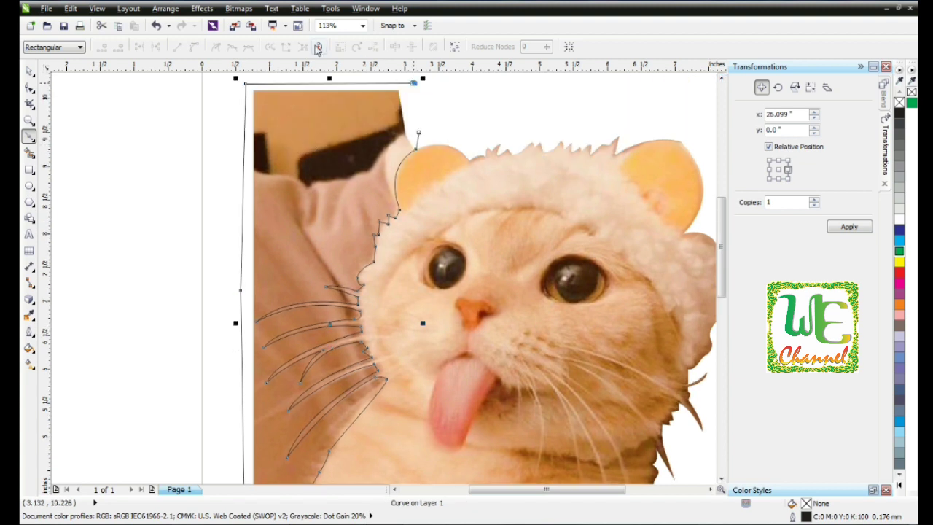
Trim the cat photo with the left background path and delete the path
key(space)
shift+click(438, 176)
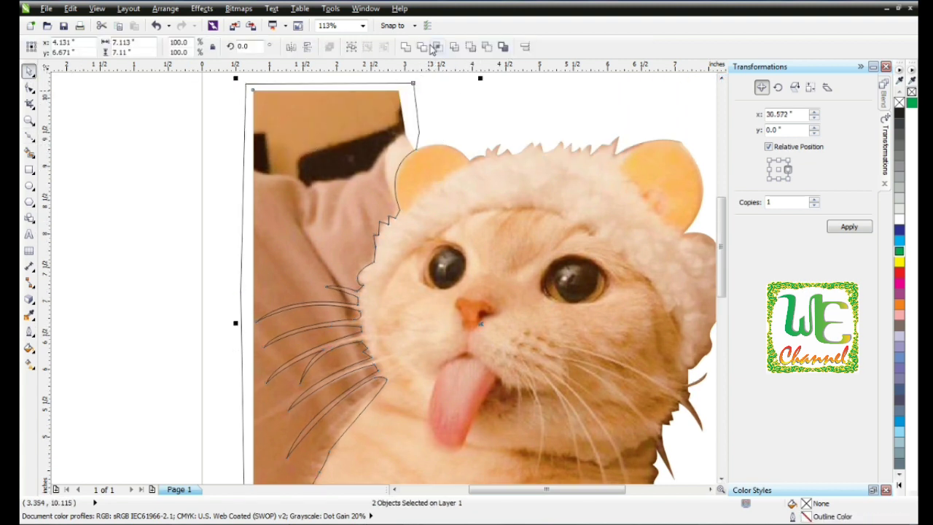
key(Delete)
scroll(471, 188, down, 1)
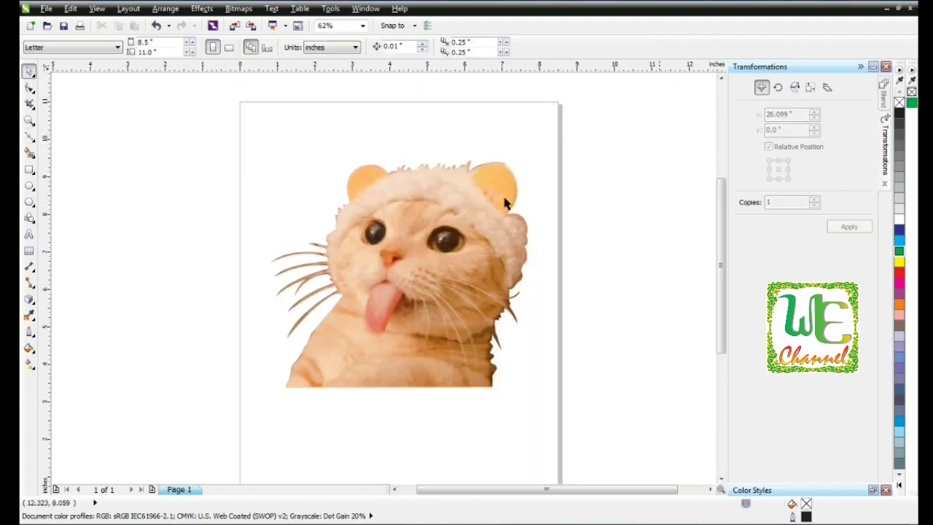
Move the cat cutout up and to the left on the page, centred at about x 3.6, y 7.1 inches
drag(446, 243, 454, 217)
click(569, 212)
click(587, 197)
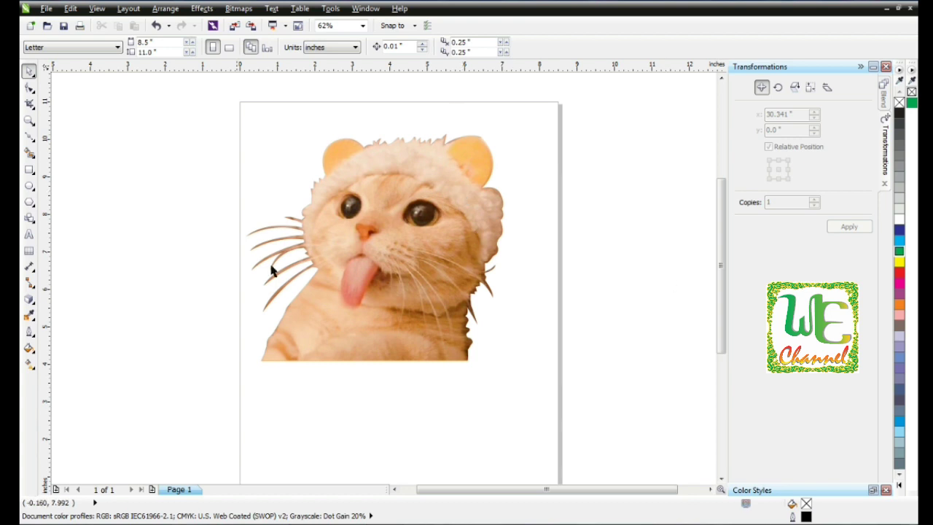
Add a Flat Top Right drop shadow to the cat cutout and pull it in to an offset of about 0.172, 0.161 inches
click(311, 250)
click(31, 300)
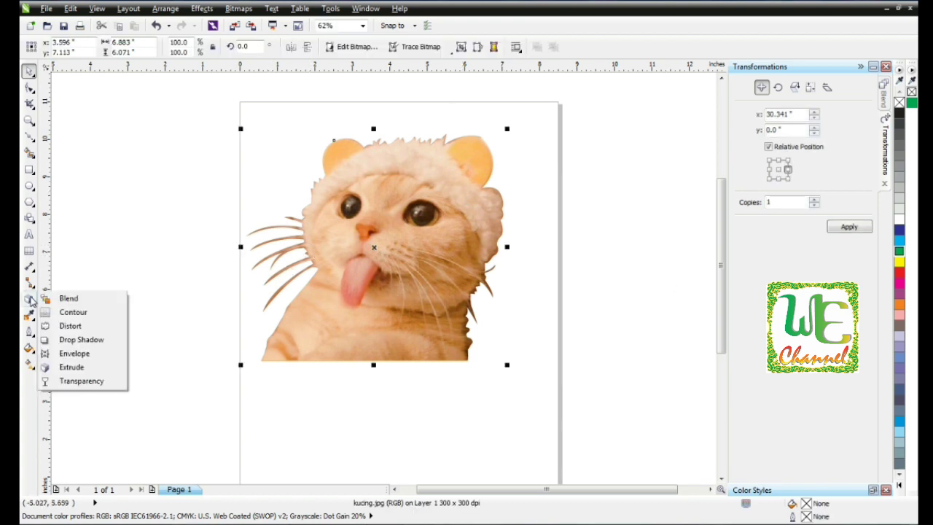
click(81, 339)
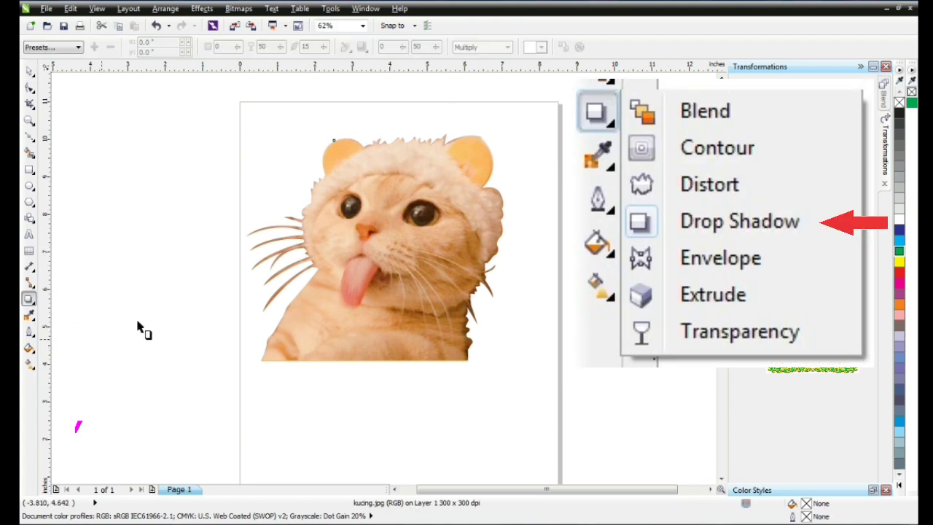
click(79, 47)
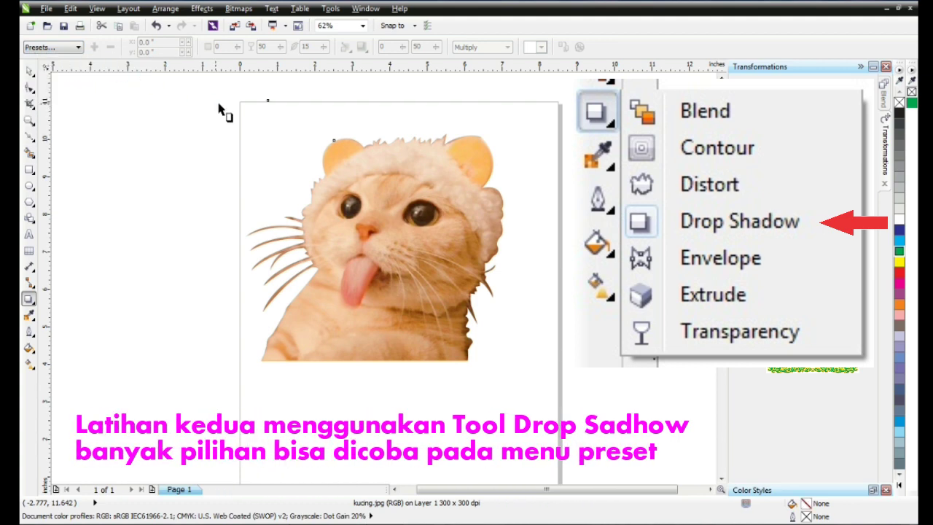
drag(511, 105, 501, 127)
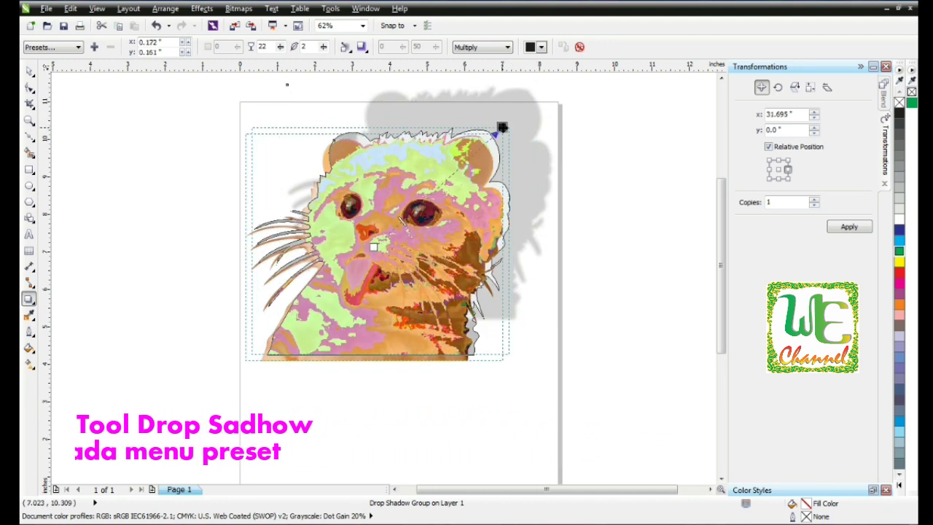
Apply the Flat Bottom Right shadow preset and reduce the shadow offset to about 0.173, -0.169 inches
click(76, 47)
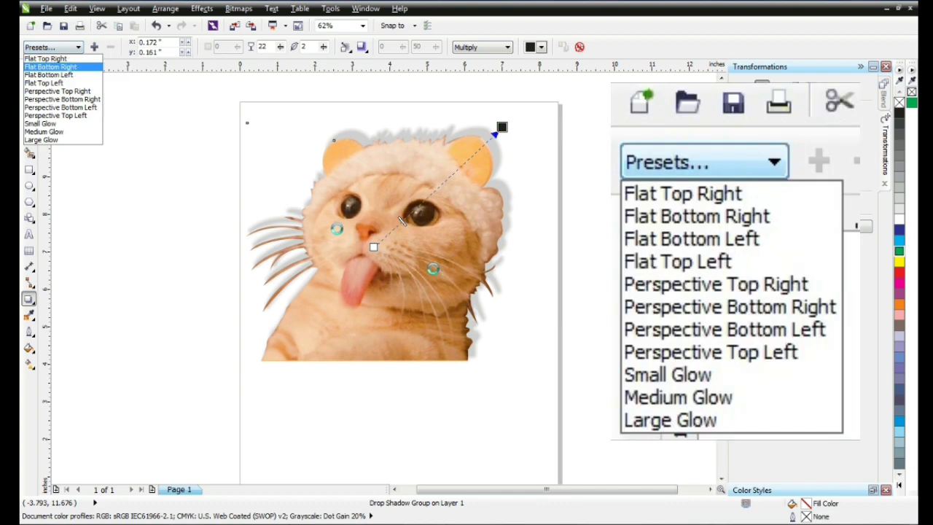
click(44, 65)
drag(543, 390, 582, 436)
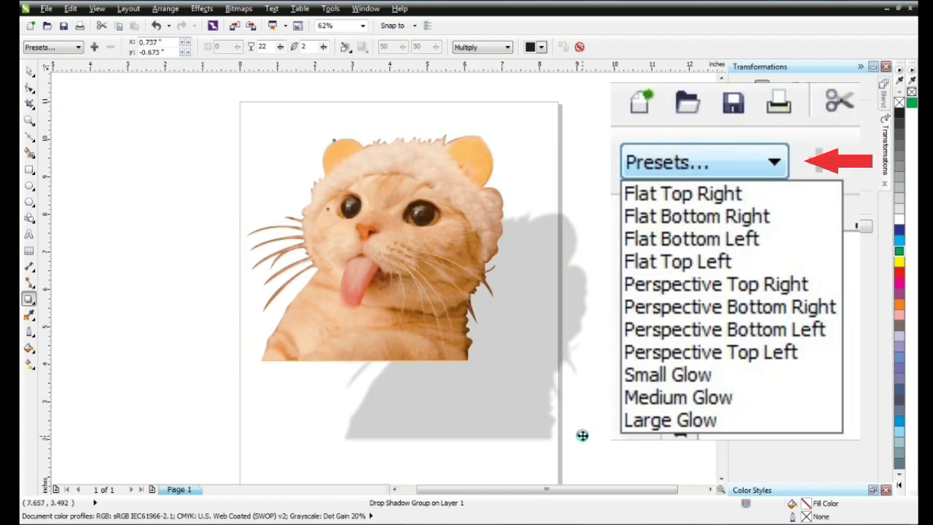
key(ctrl+z)
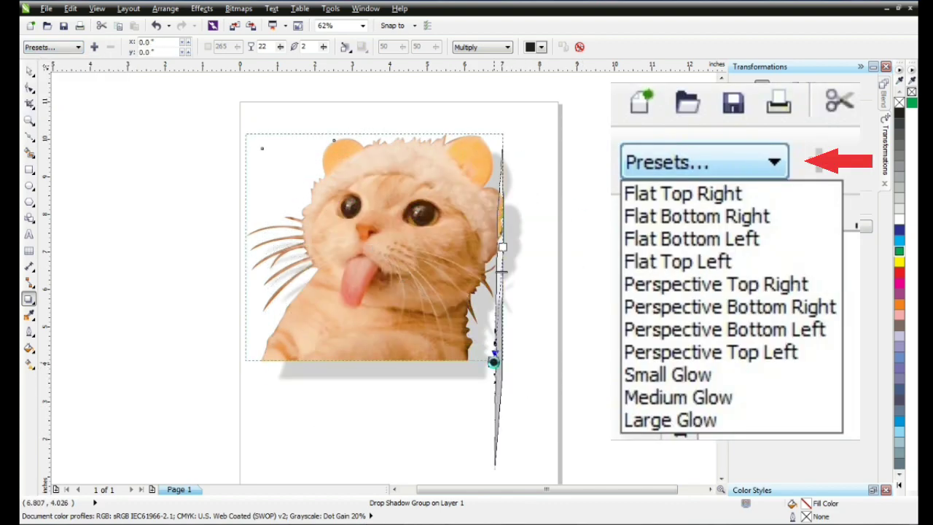
click(720, 79)
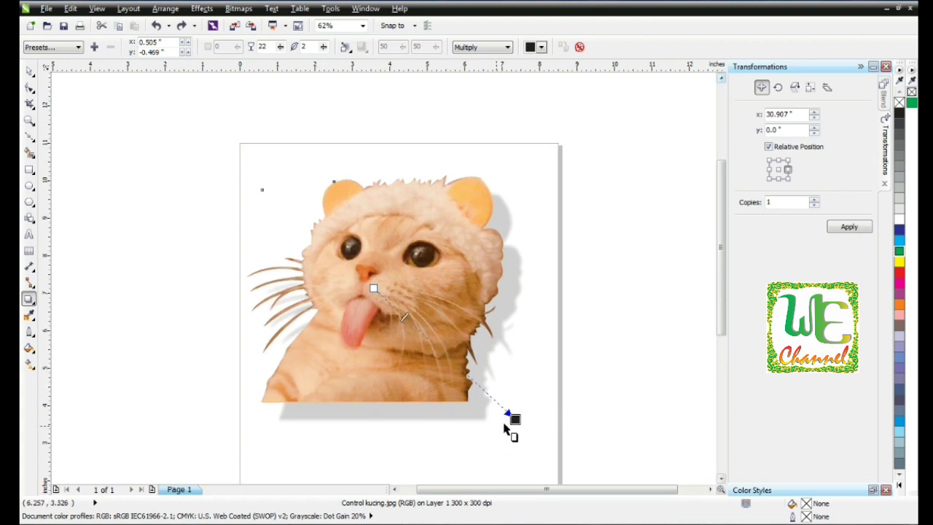
drag(515, 419, 497, 407)
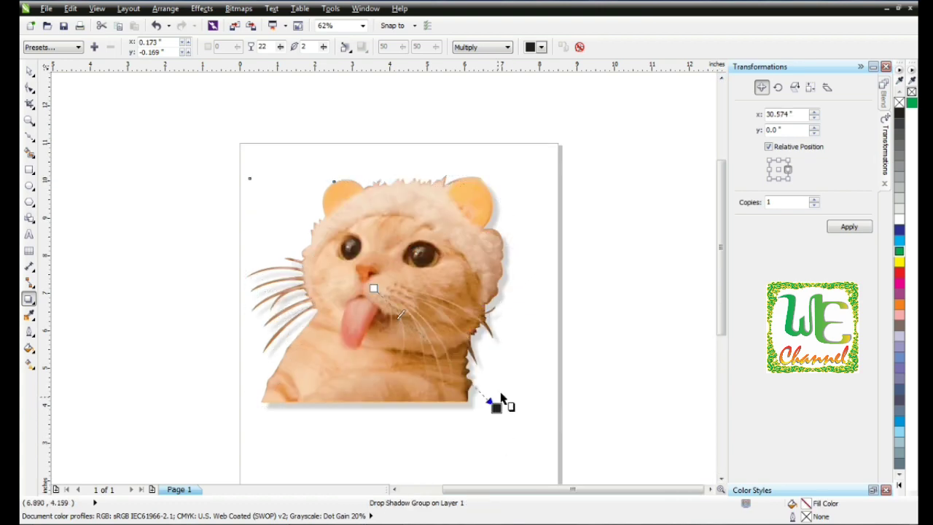
Set the drop shadow's opacity to 83 and its feathering to 8
click(280, 49)
drag(289, 68, 297, 68)
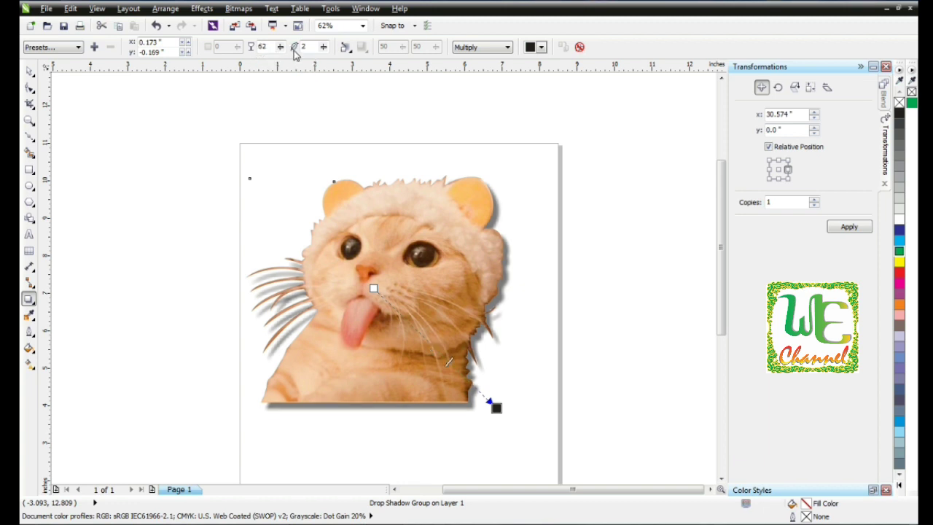
drag(323, 48, 321, 48)
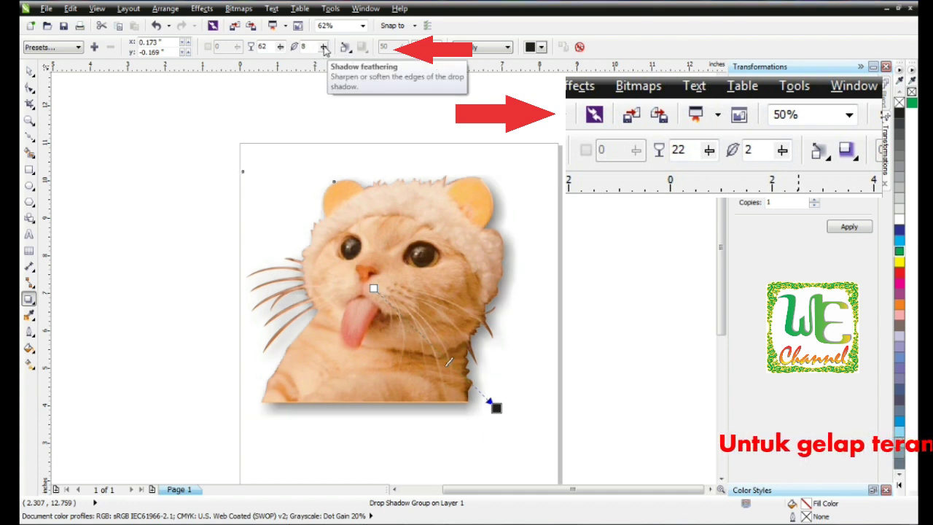
mouse_move(280, 46)
mouse_down()
mouse_move(290, 53)
mouse_move(268, 53)
mouse_move(292, 52)
mouse_up()
Apply the Flat Bottom Left shadow preset and reduce the shadow offset to about -0.151, -0.135 inches
click(78, 47)
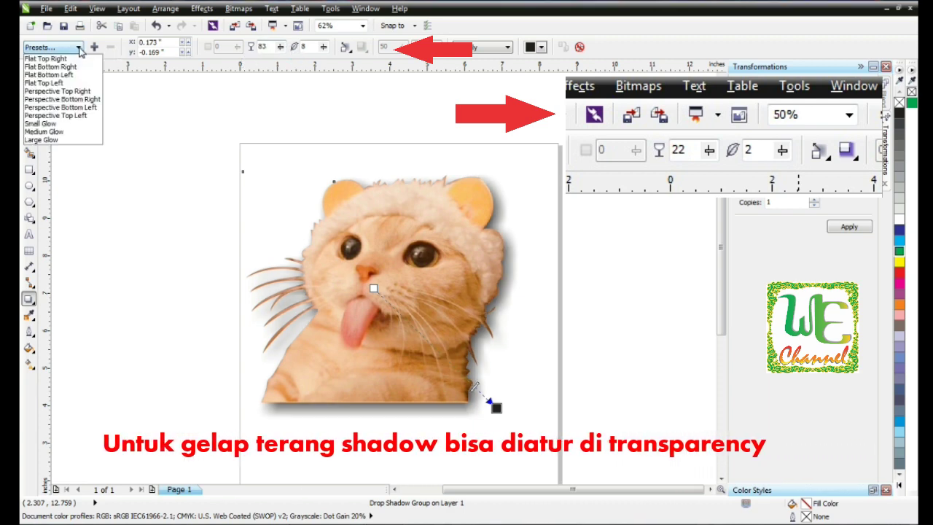
click(51, 98)
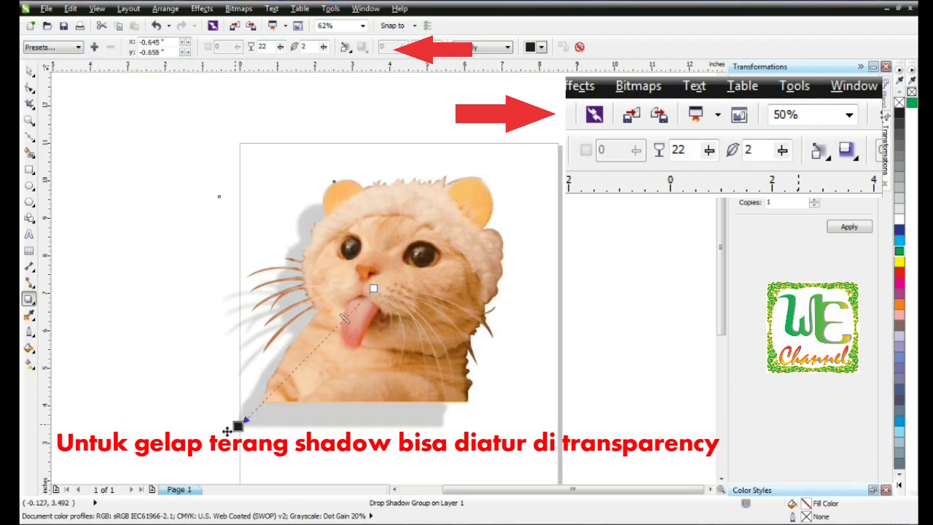
drag(228, 431, 241, 406)
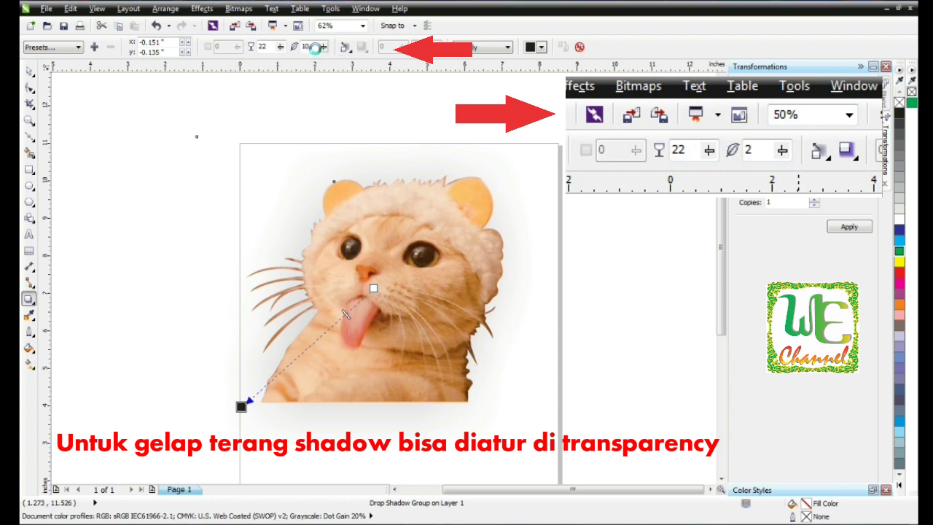
Set the bottom-left shadow's opacity to 60 and its feathering to 9
drag(280, 47, 287, 49)
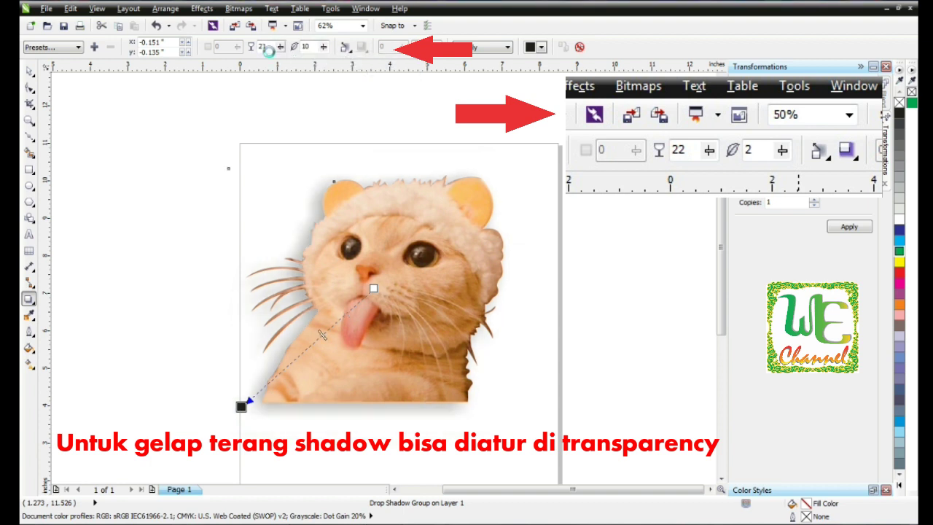
click(280, 47)
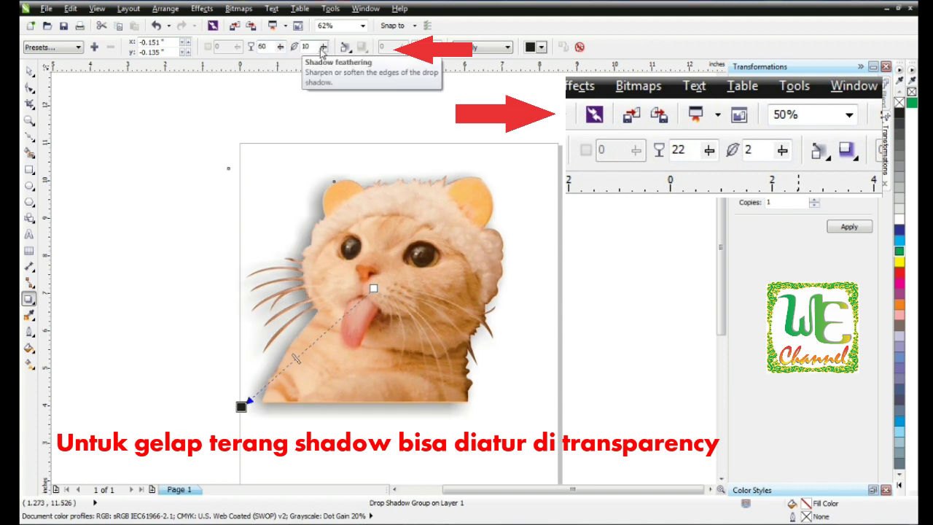
drag(324, 49, 319, 53)
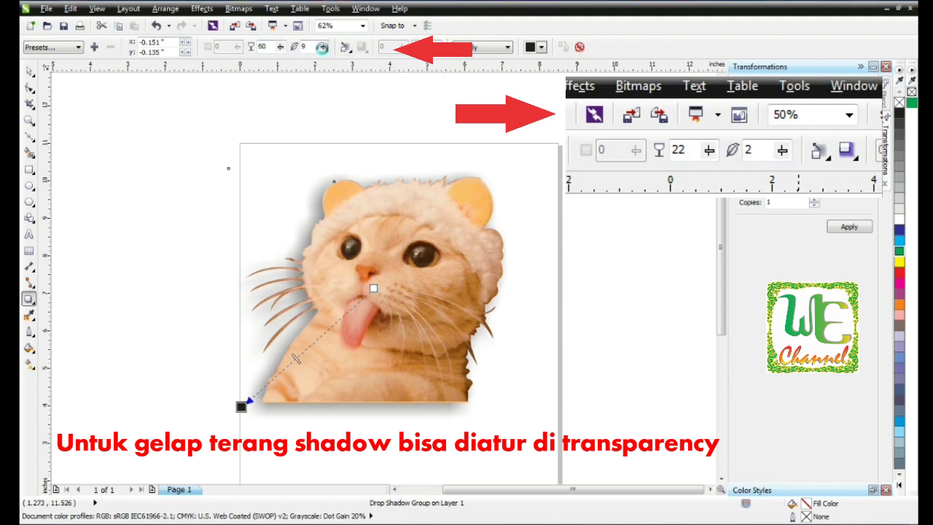
Try the Flat Top Left shadow preset and switch to Perspective Top Right with the shadow lowered to a 45-degree angle
click(78, 47)
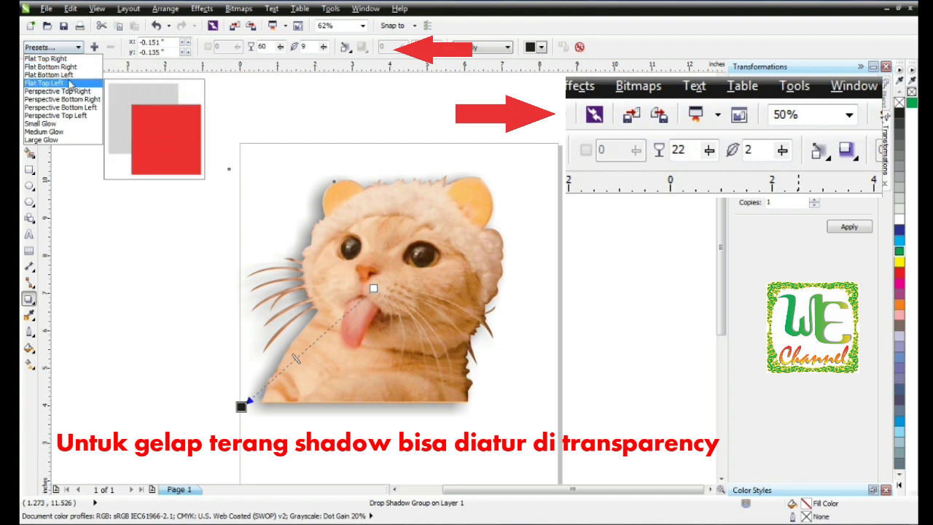
click(72, 83)
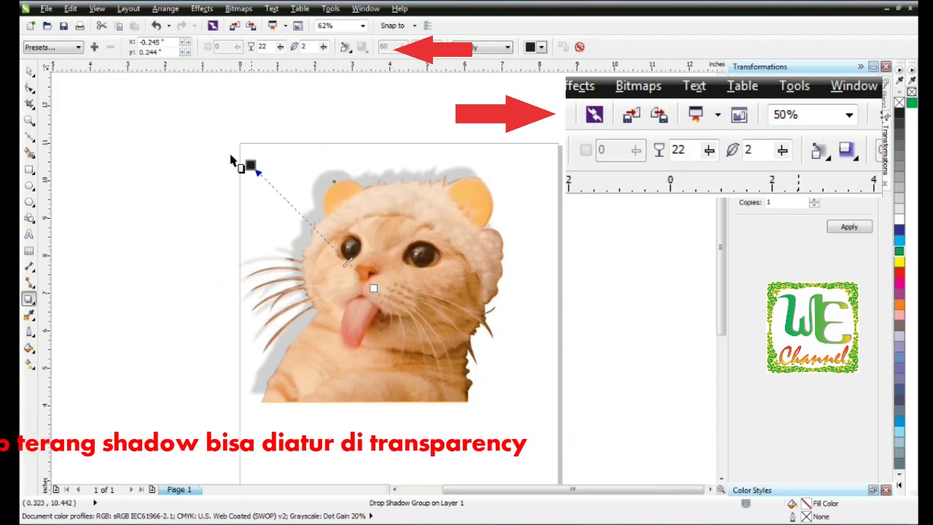
click(78, 48)
click(57, 91)
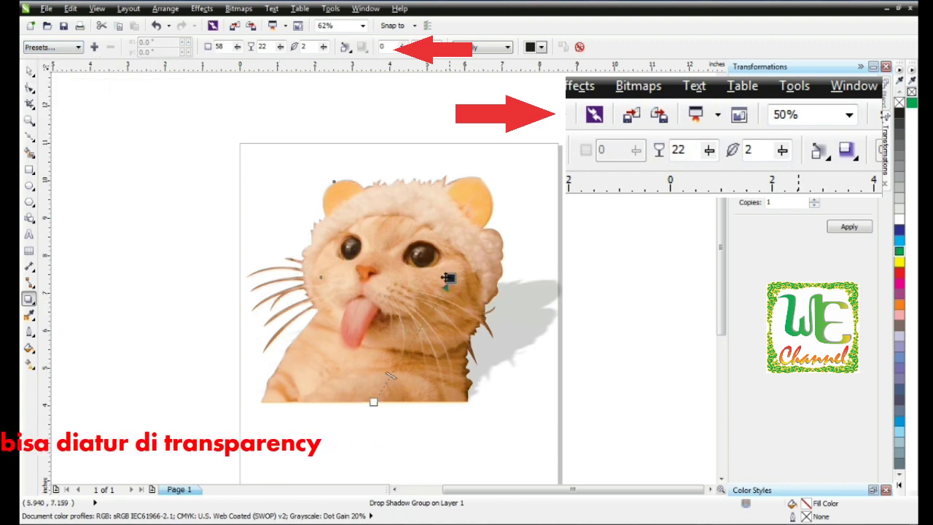
drag(445, 320, 442, 334)
Apply the Perspective Bottom Right shadow preset to the cat cutout
click(54, 46)
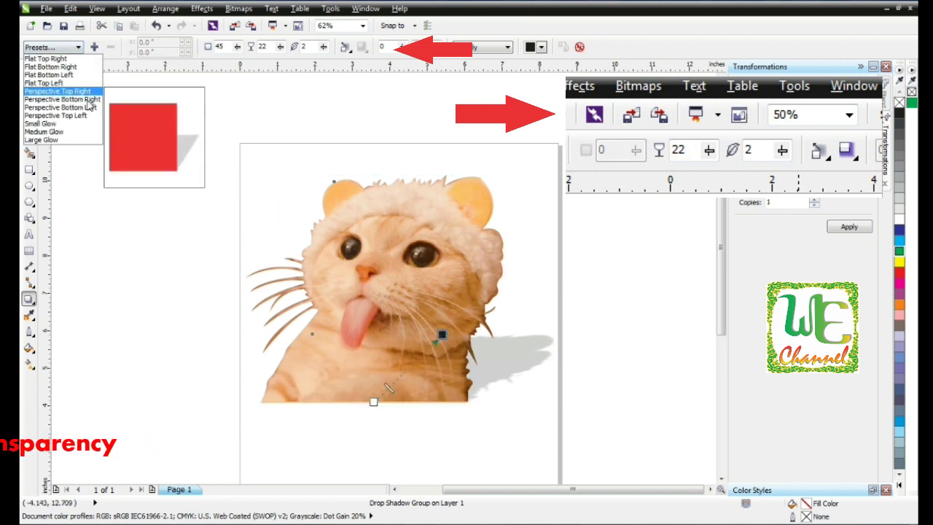
click(57, 107)
click(721, 479)
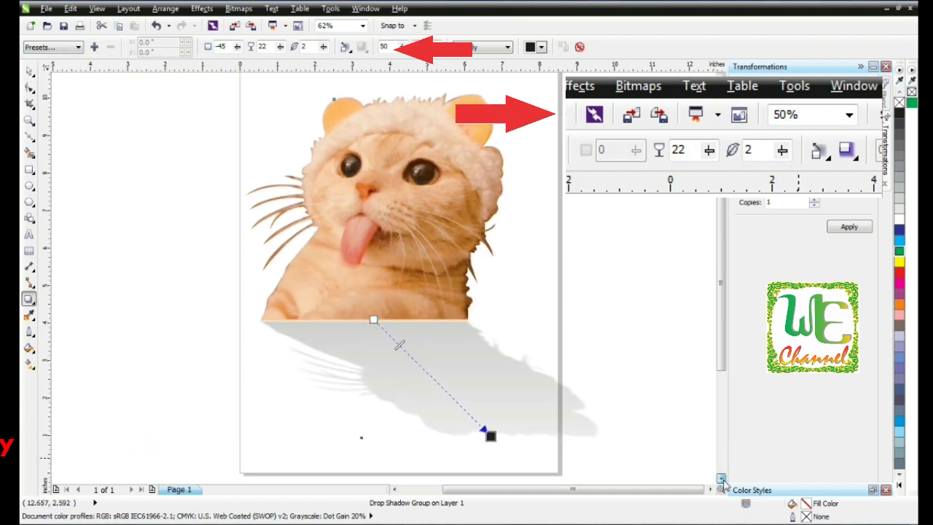
Set the bottom-right perspective shadow to a 333-degree angle and opacity 73, and switch to Perspective Top Left at about 118 degrees
drag(488, 435, 479, 373)
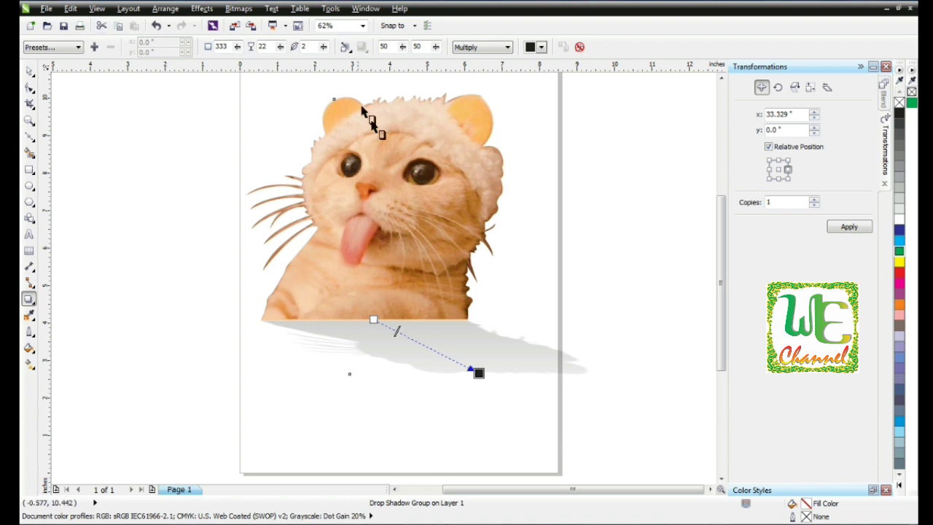
drag(278, 46, 301, 49)
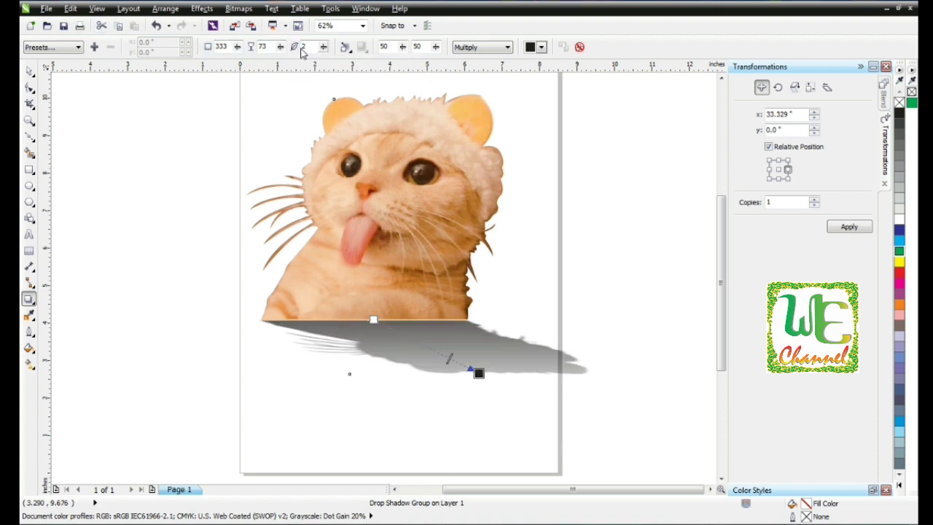
click(79, 46)
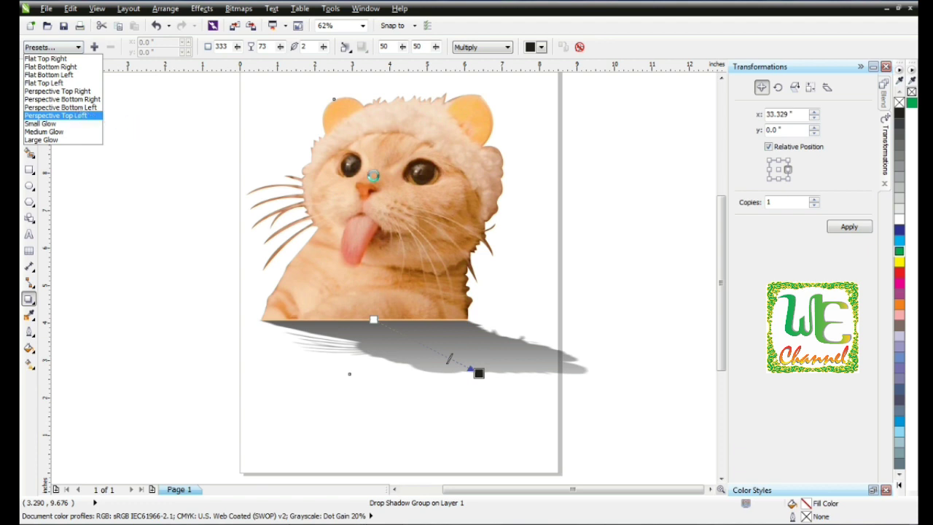
drag(285, 153, 283, 149)
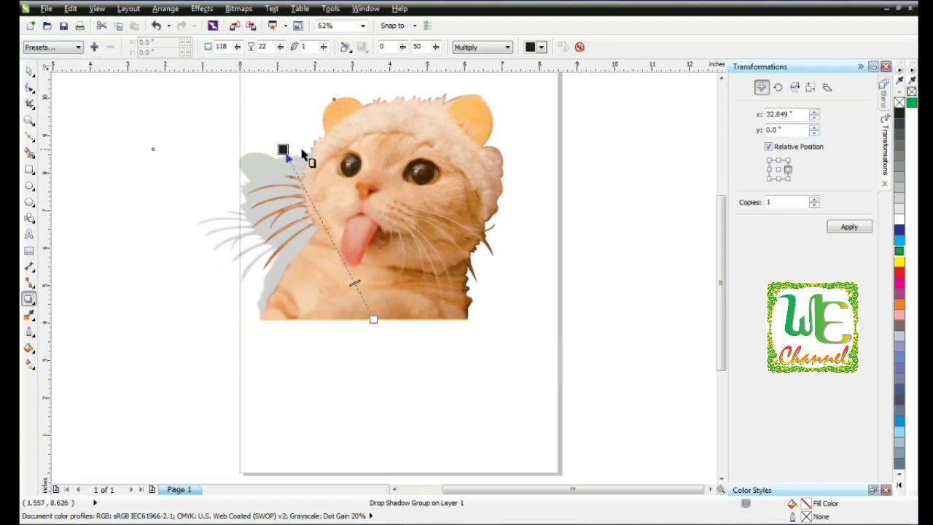
Apply the Small Glow preset to the cat and reduce the glow's opacity to 88
click(79, 48)
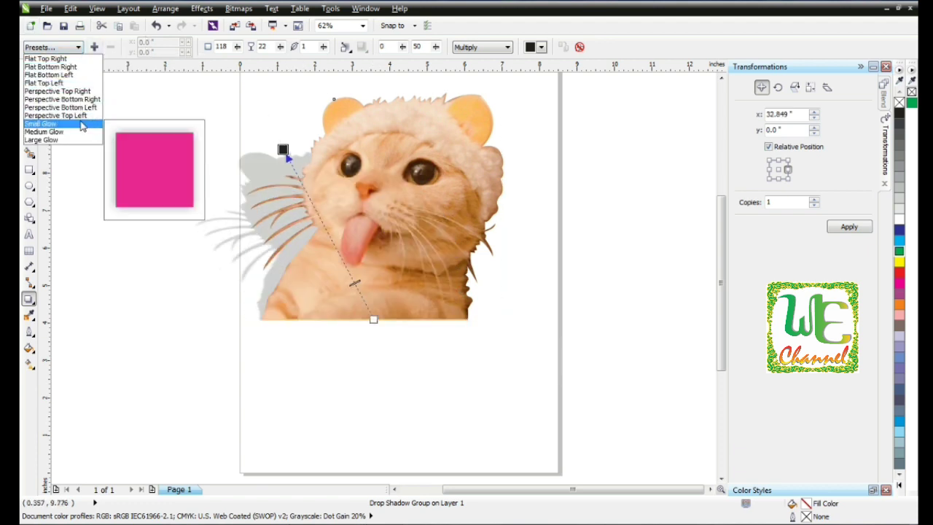
click(83, 124)
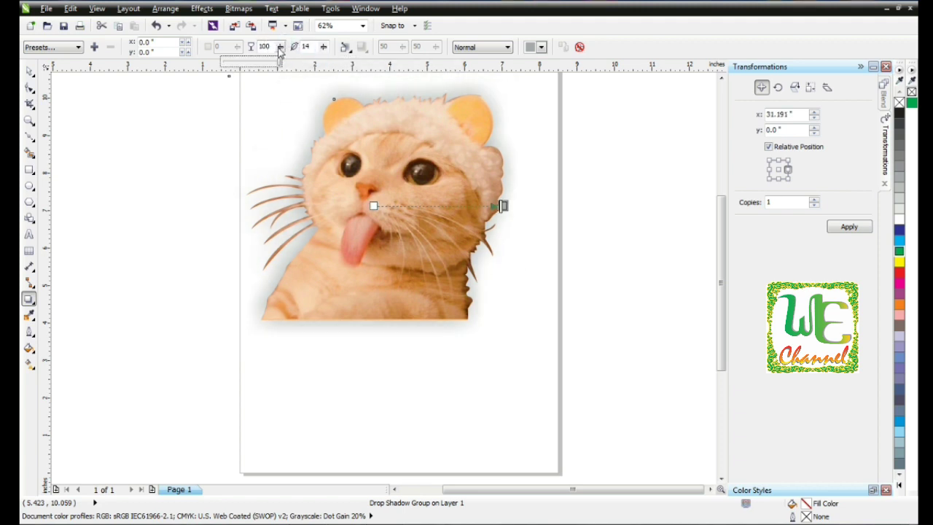
drag(278, 48, 310, 48)
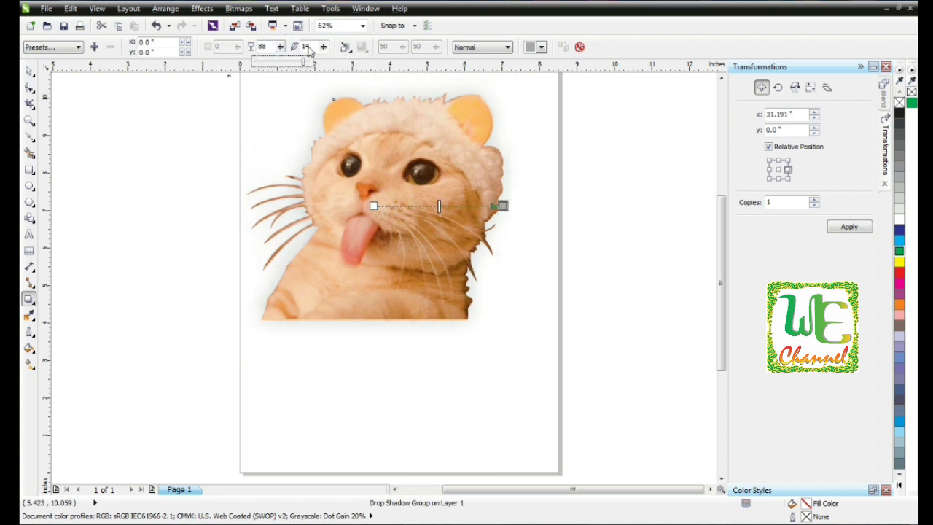
Try the Medium Glow preset on the cat cutout and switch to the Large Glow preset
click(78, 47)
click(60, 135)
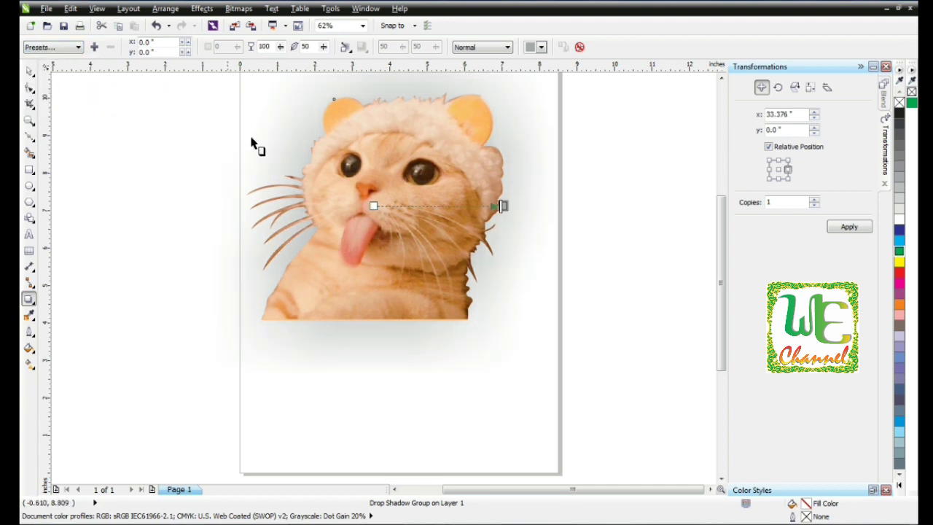
scroll(725, 80, up, 1)
click(78, 47)
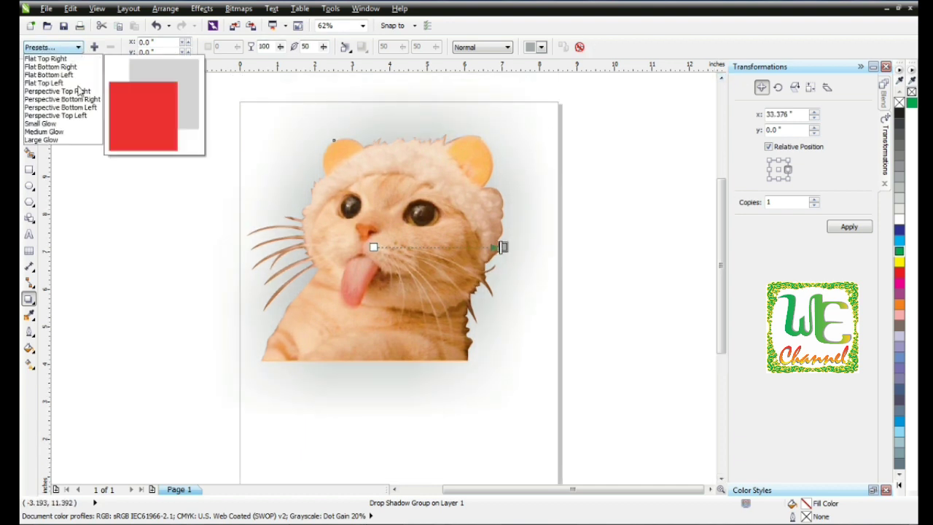
click(44, 140)
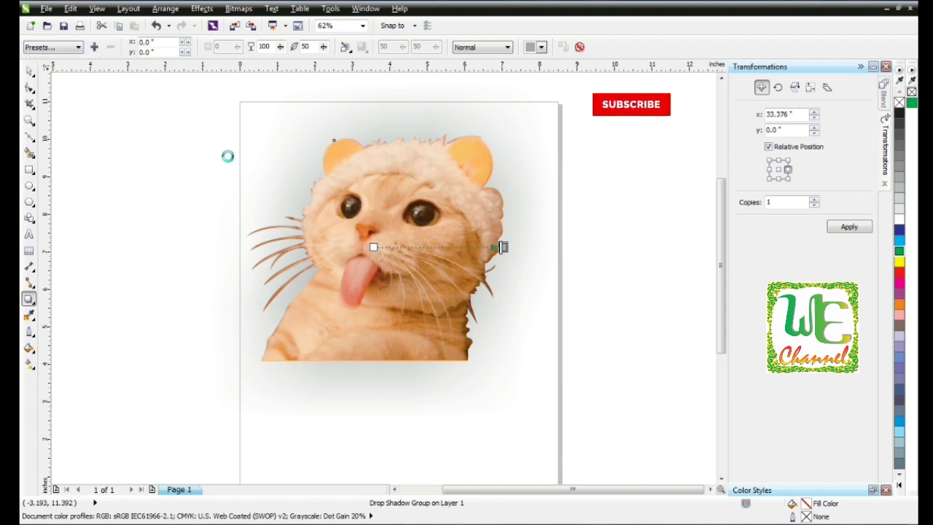
Clear the drop shadow from the cat cutout and delete the cutout from the page
click(29, 71)
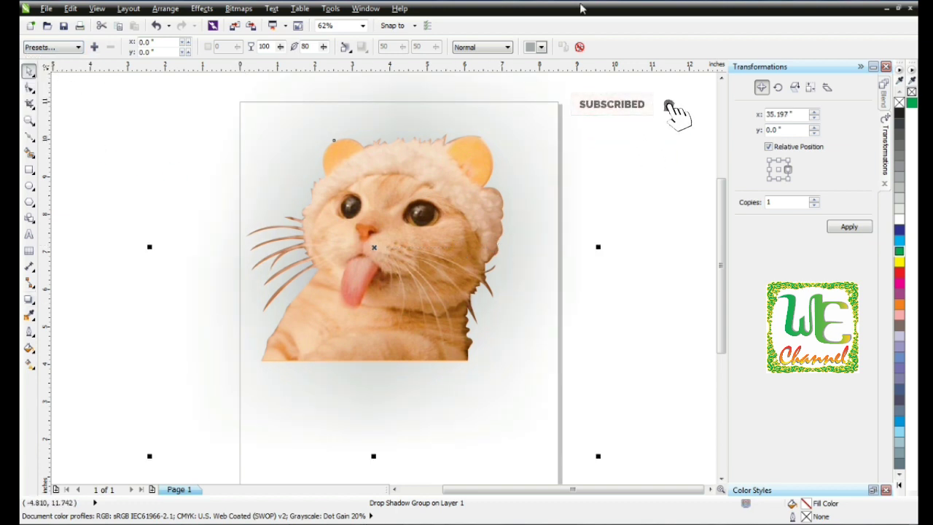
click(580, 48)
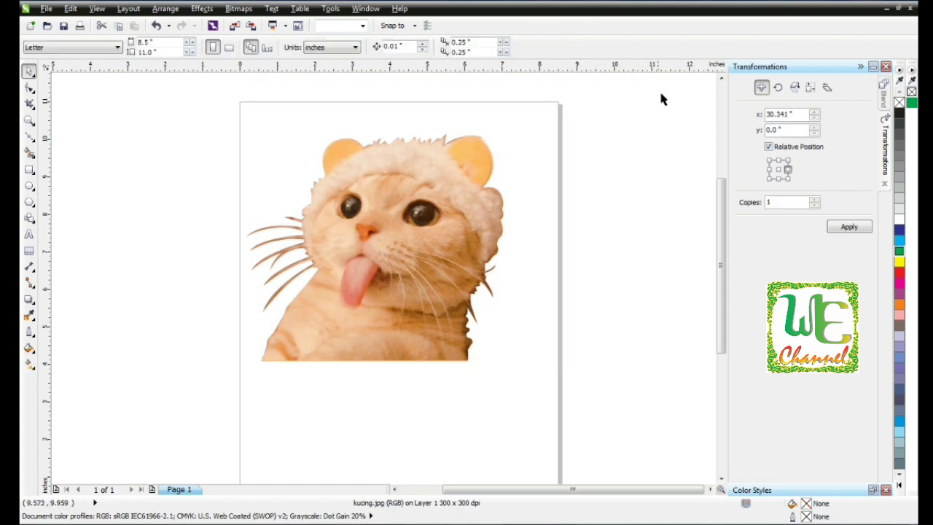
key(Delete)
Draw a rectangle about 3.8 by 3.1 inches and position it in the upper left part of the page
click(29, 170)
drag(260, 155, 404, 270)
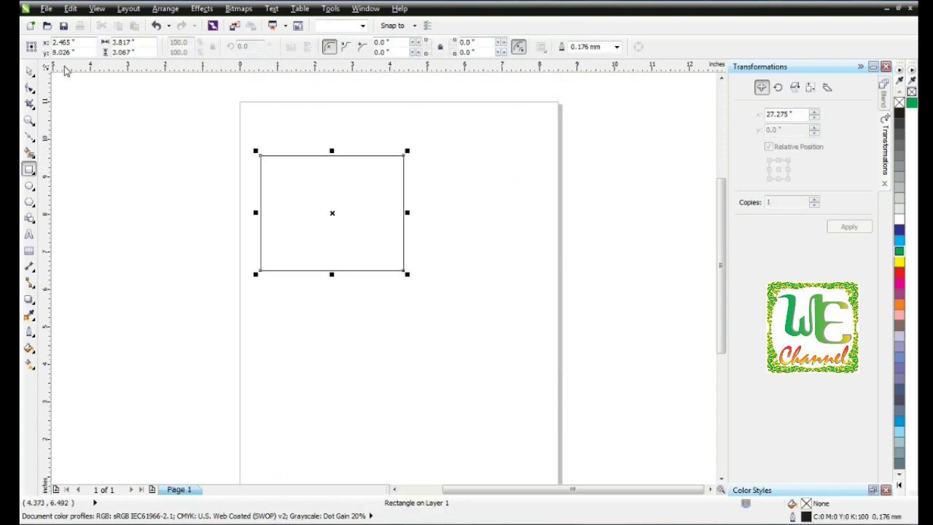
click(29, 120)
drag(214, 100, 578, 393)
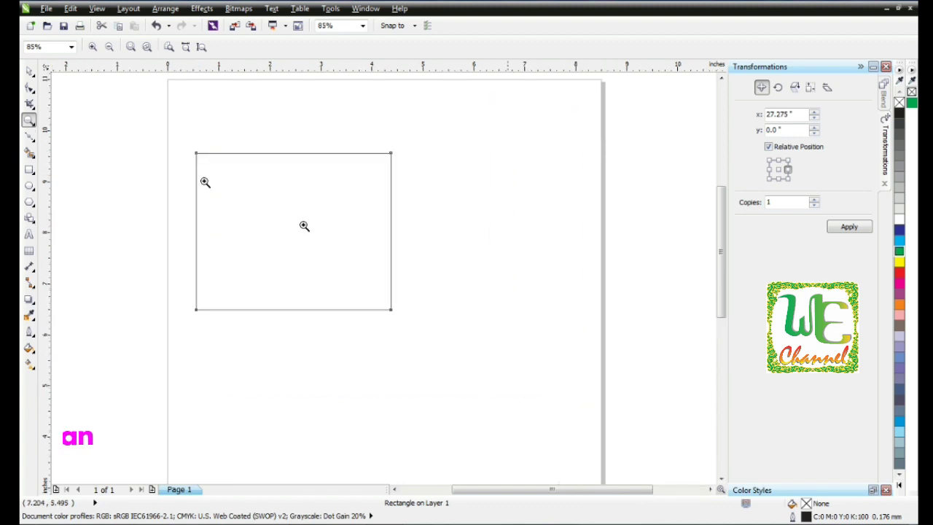
click(31, 72)
drag(315, 213, 367, 296)
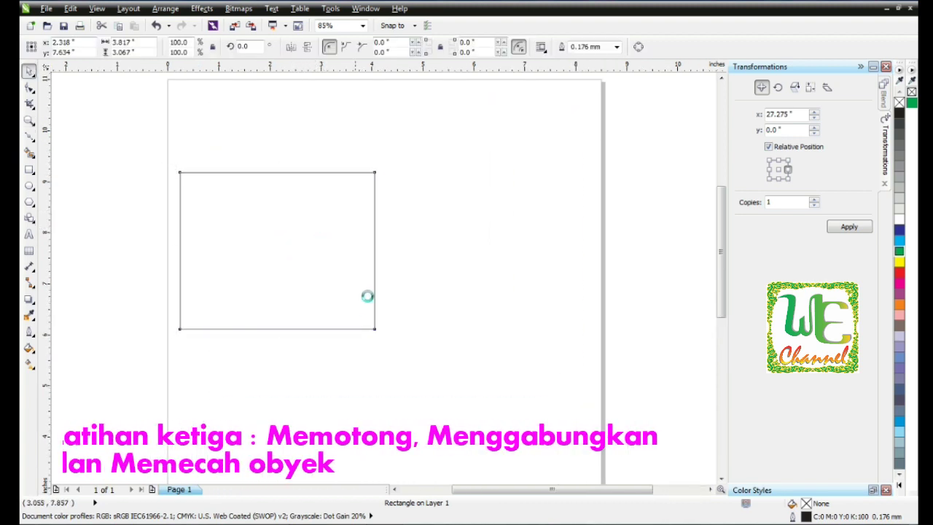
Draw a horizontal ellipse about 4.2 by 2.5 inches overlapping the rectangle's right edge
key(F7)
drag(339, 197, 558, 325)
click(30, 71)
drag(462, 233, 464, 236)
Fill the rectangle with red and the ellipse with yellow
click(293, 221)
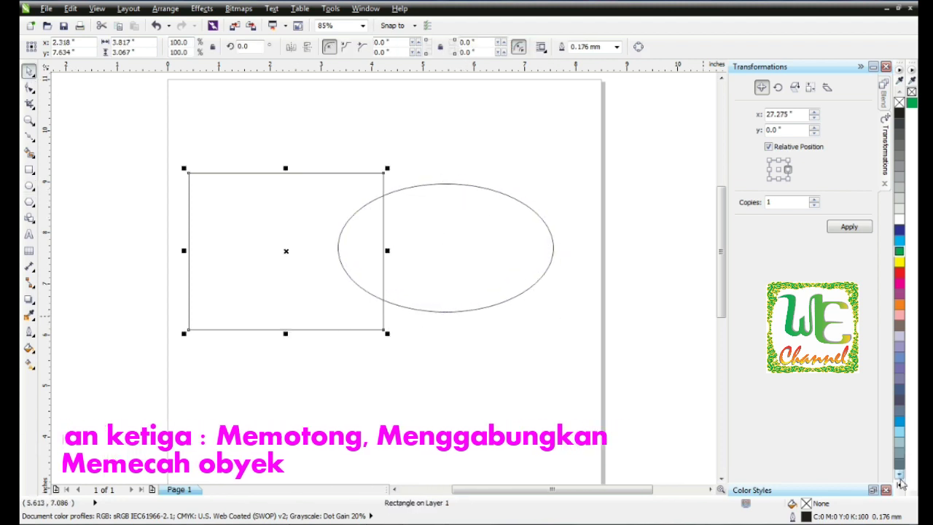
click(900, 484)
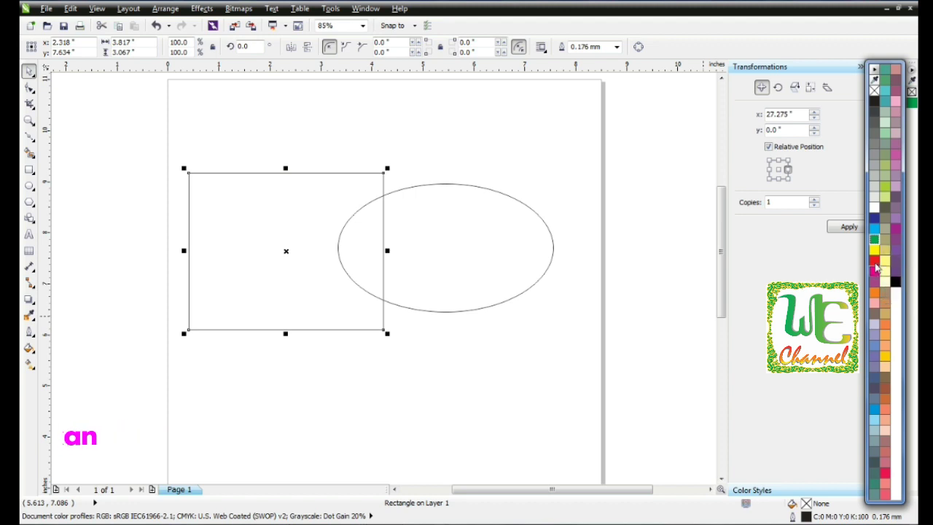
click(874, 261)
click(552, 257)
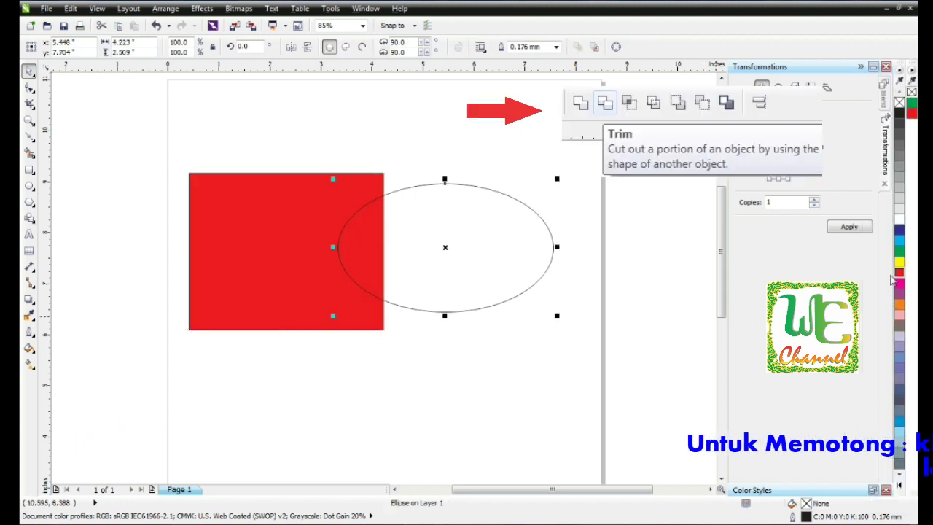
click(901, 264)
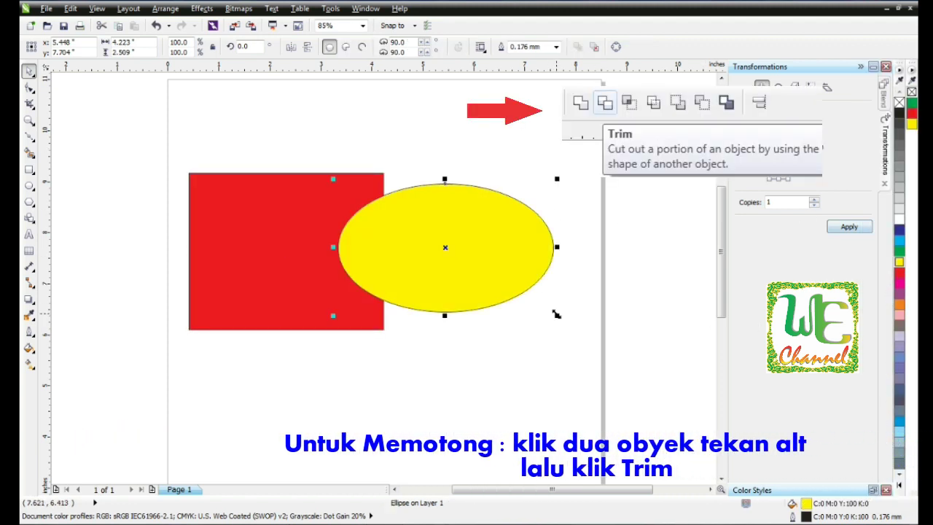
Enlarge the yellow ellipse to about 4.64 by 2.76 inches and shift both shapes slightly, keeping them overlapped
drag(557, 316, 581, 332)
click(380, 152)
drag(298, 207, 300, 214)
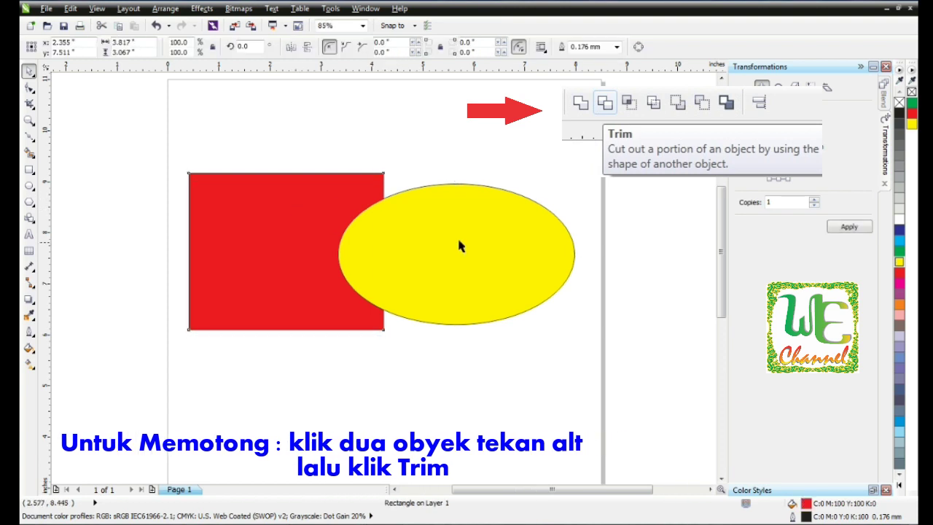
drag(485, 236, 481, 237)
click(434, 147)
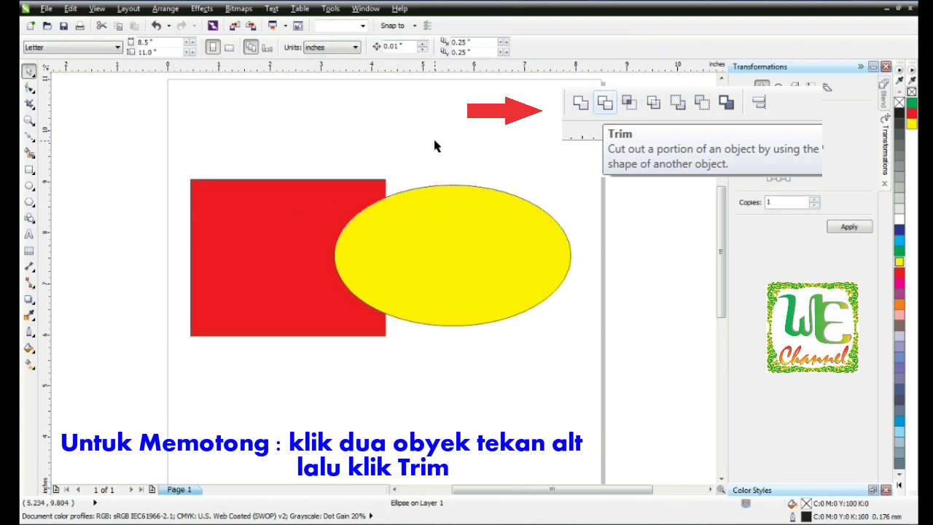
Trim the red rectangle with the yellow ellipse and move the ellipse aside
click(420, 234)
shift+click(309, 207)
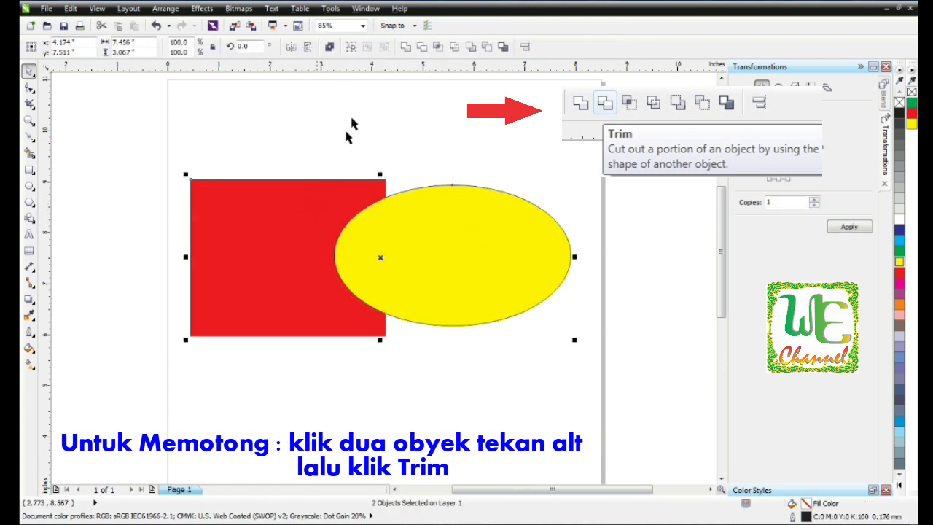
drag(401, 234, 481, 221)
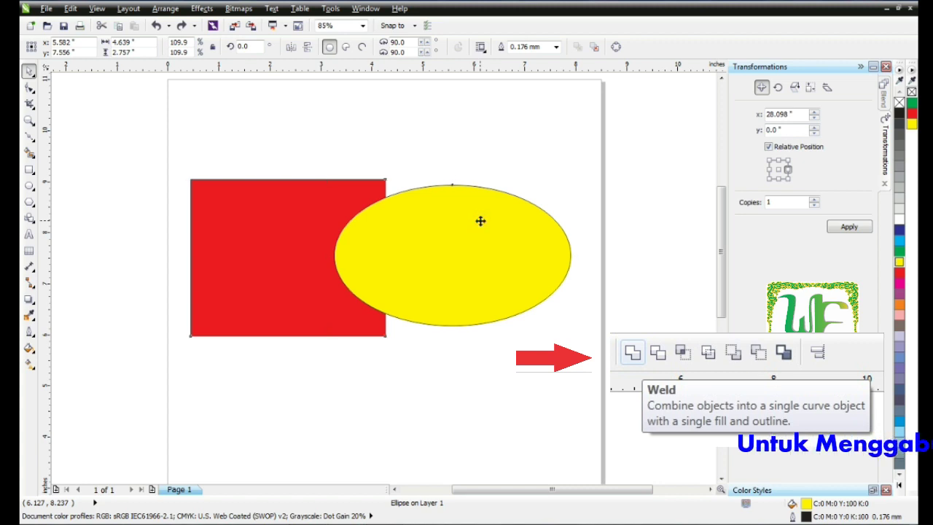
Move the yellow ellipse clear of the rectangle and undo the move
click(433, 141)
drag(396, 232, 469, 220)
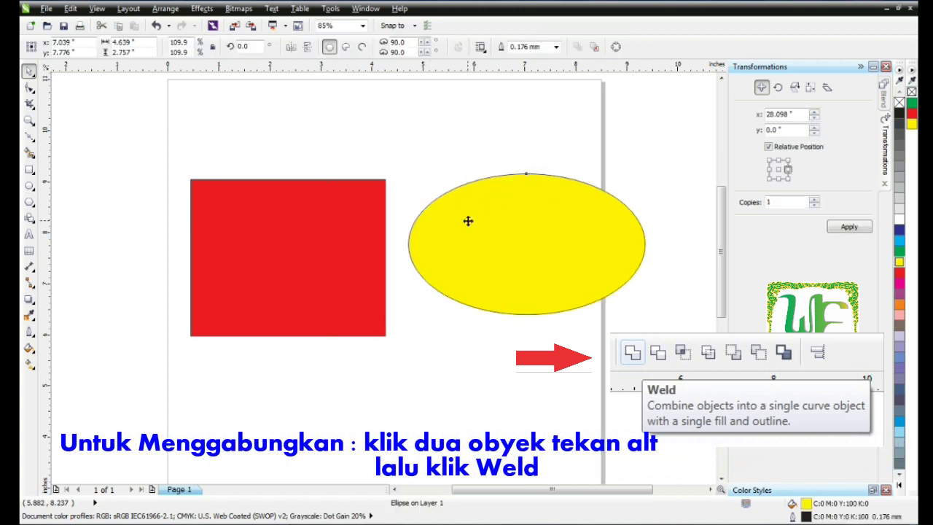
key(ctrl+z)
Weld the yellow ellipse and the red rectangle into a single shape, and undo the weld
shift+click(324, 208)
click(405, 46)
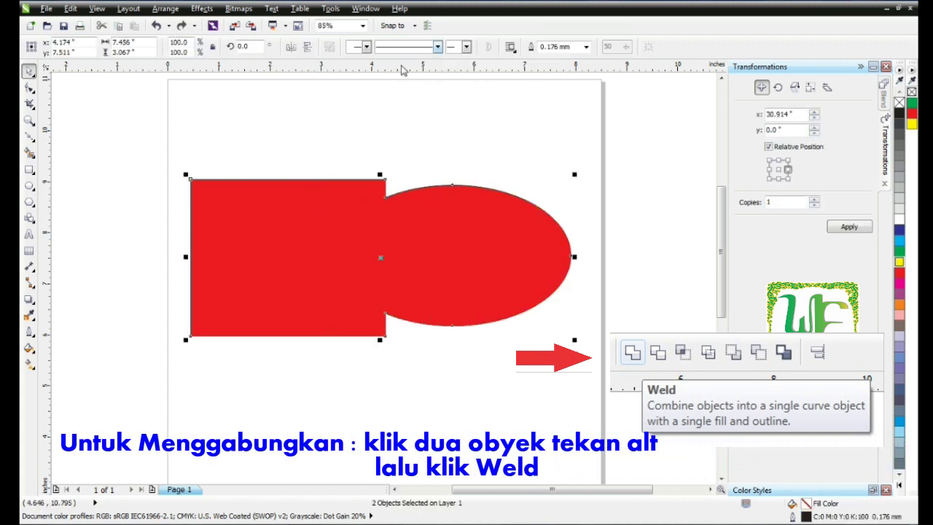
click(471, 165)
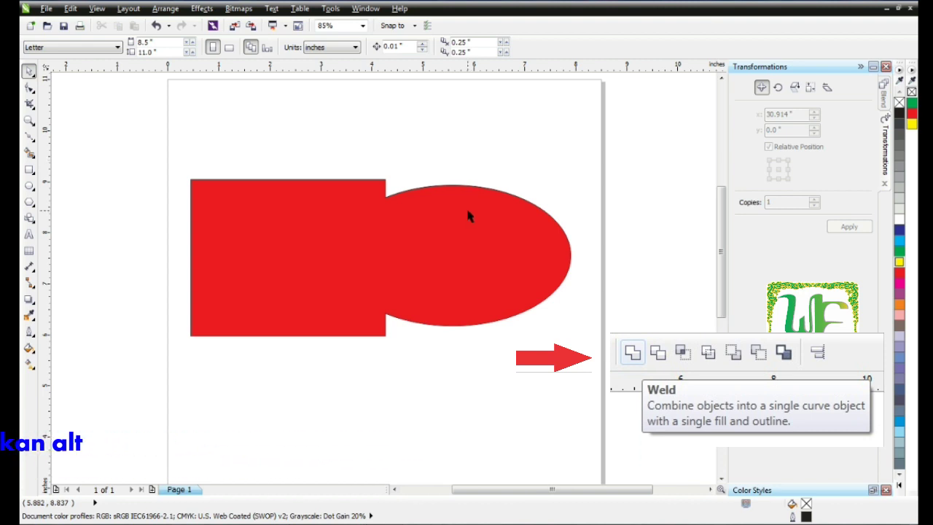
key(ctrl+z)
Intersect the yellow ellipse with the red rectangle, and move the ellipse and the overlap piece away from the rectangle
click(454, 152)
click(421, 216)
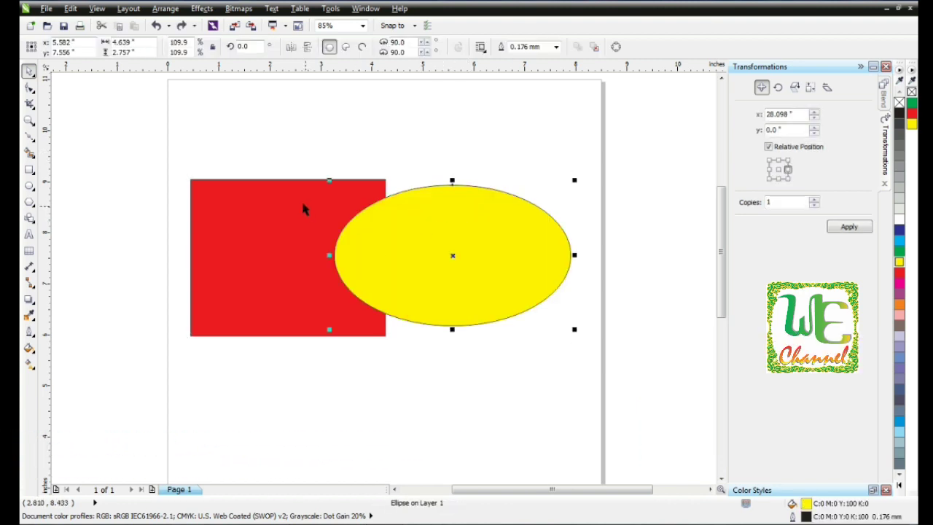
click(438, 47)
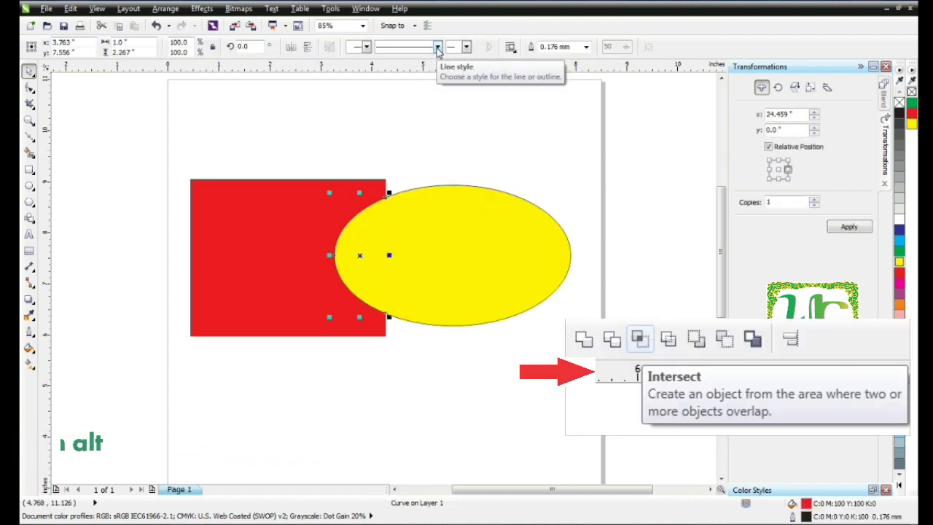
drag(428, 234, 553, 142)
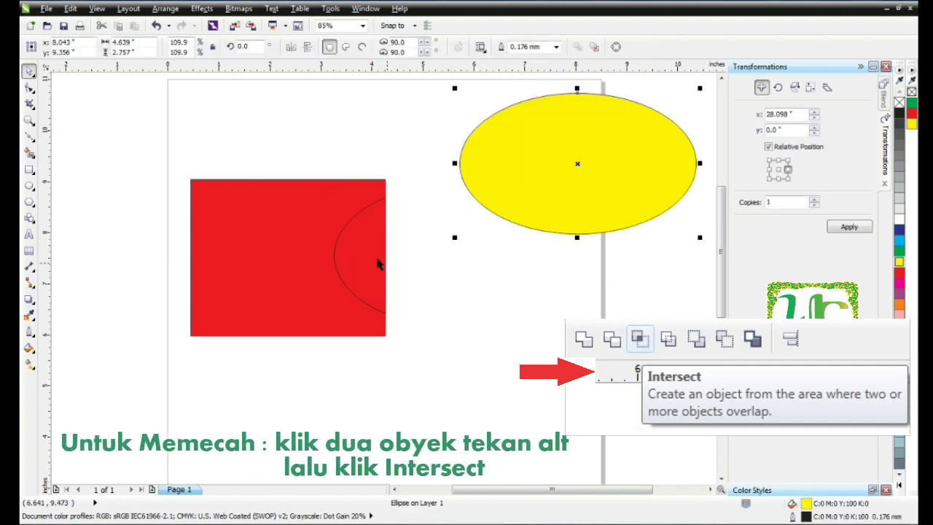
drag(379, 264, 471, 295)
click(358, 250)
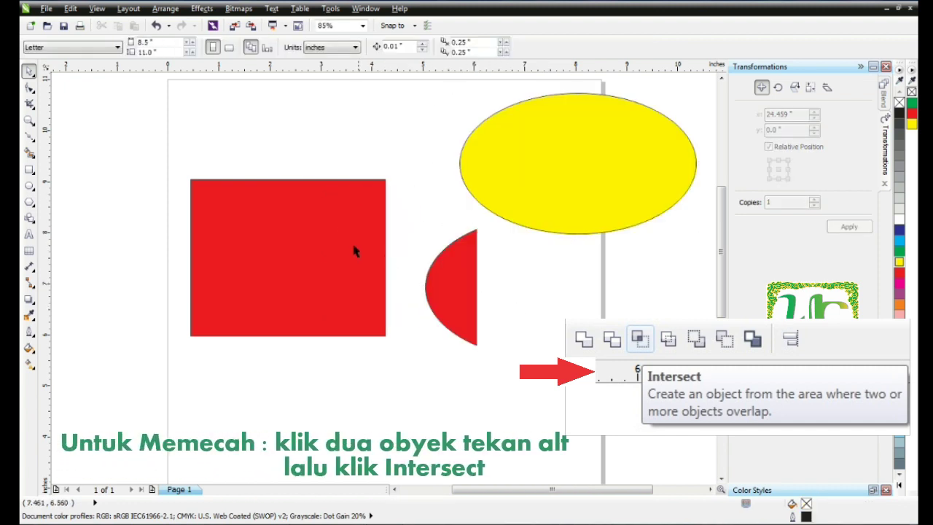
Clear the shapes from the page and add the artistic text "AKU ANAK INDONESIA" in 24 pt Arial
key(ctrl+z)
click(516, 287)
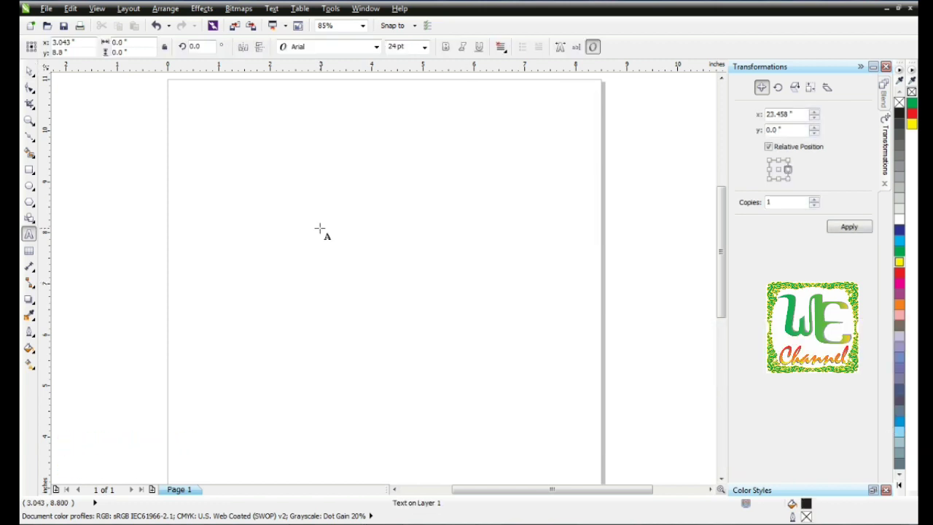
text(AKU ANAK INDONESIA)
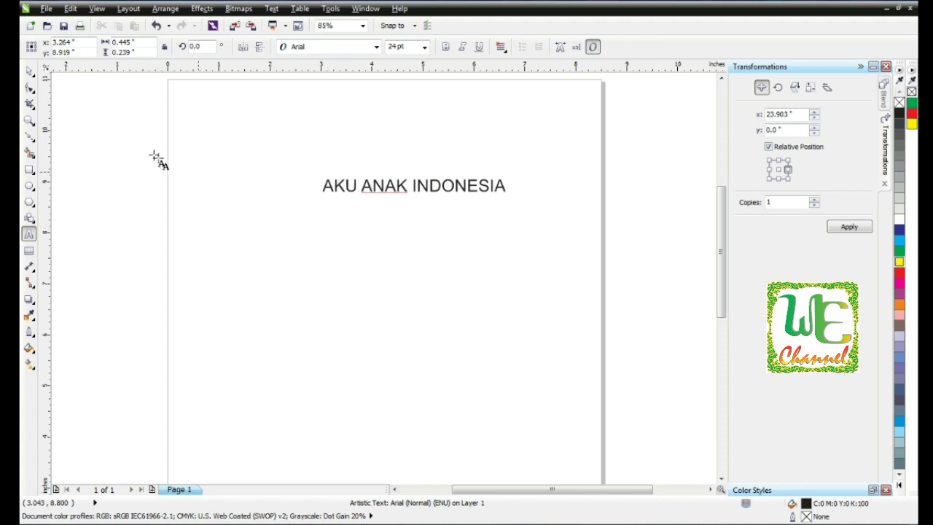
key(ctrl+space)
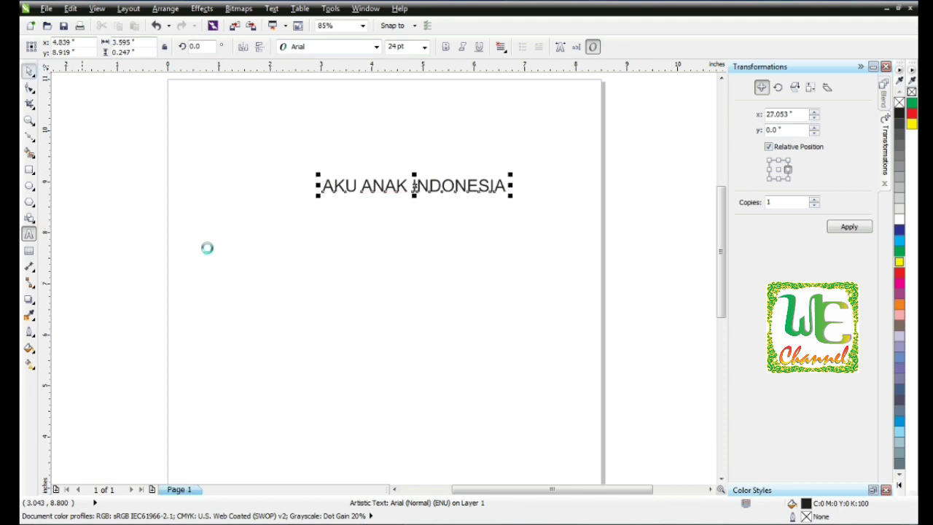
Enlarge the text to about 8 inches wide and stretch its height to about 1 inch
drag(312, 202, 169, 307)
drag(511, 175, 589, 142)
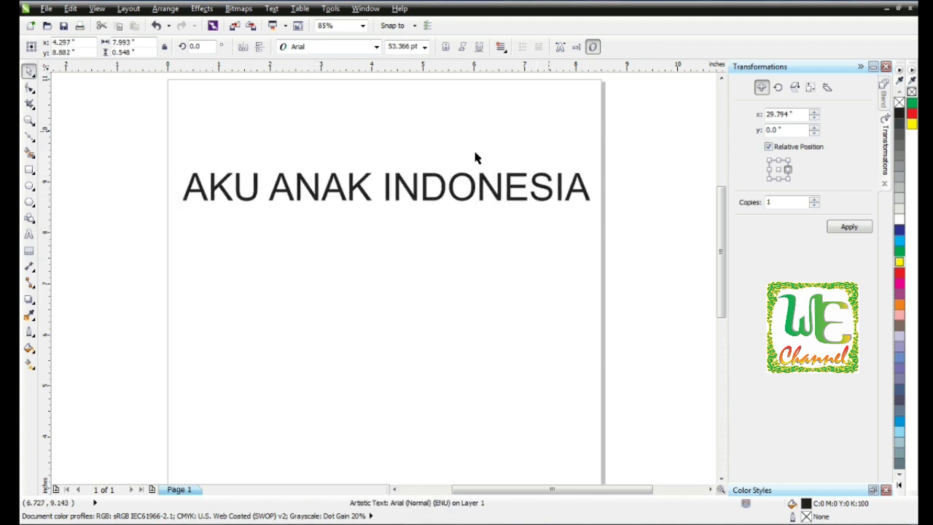
drag(384, 222, 382, 217)
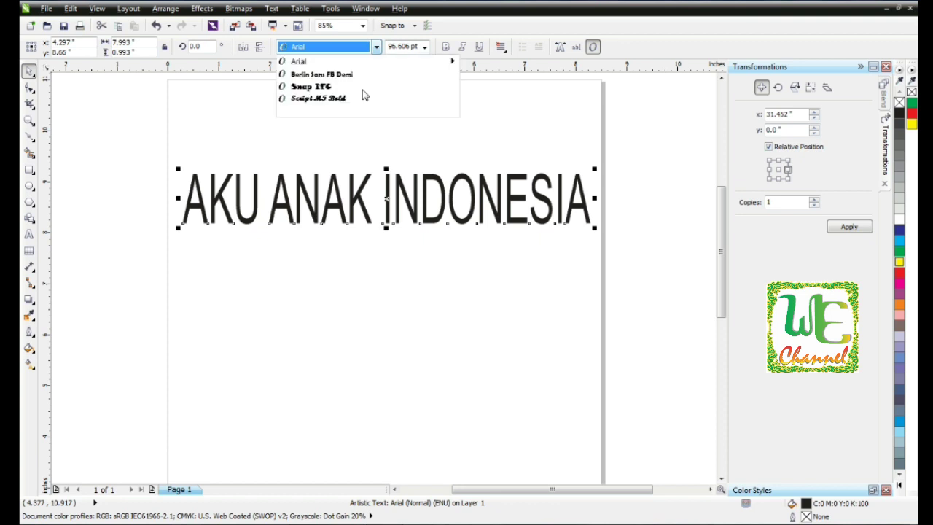
Set the AKU ANAK INDONESIA text in Arial Black and switch the page to landscape orientation
click(351, 141)
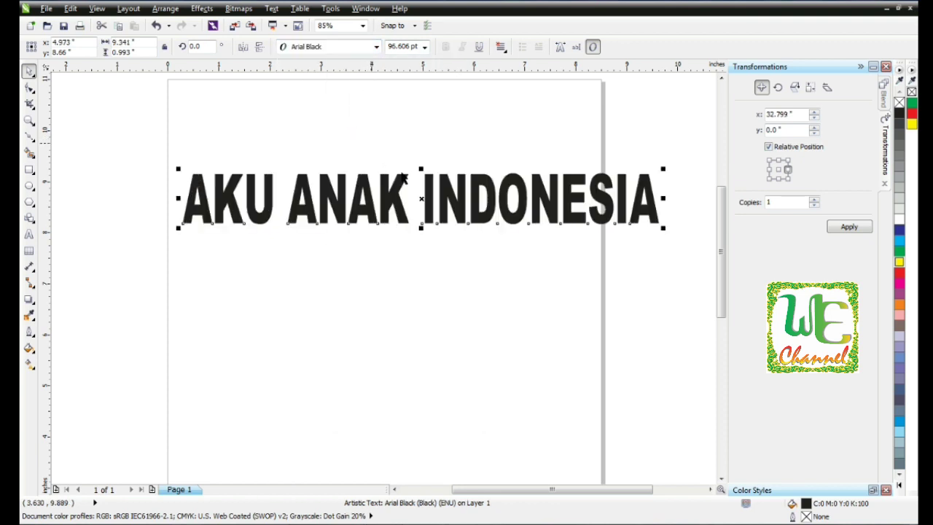
click(138, 82)
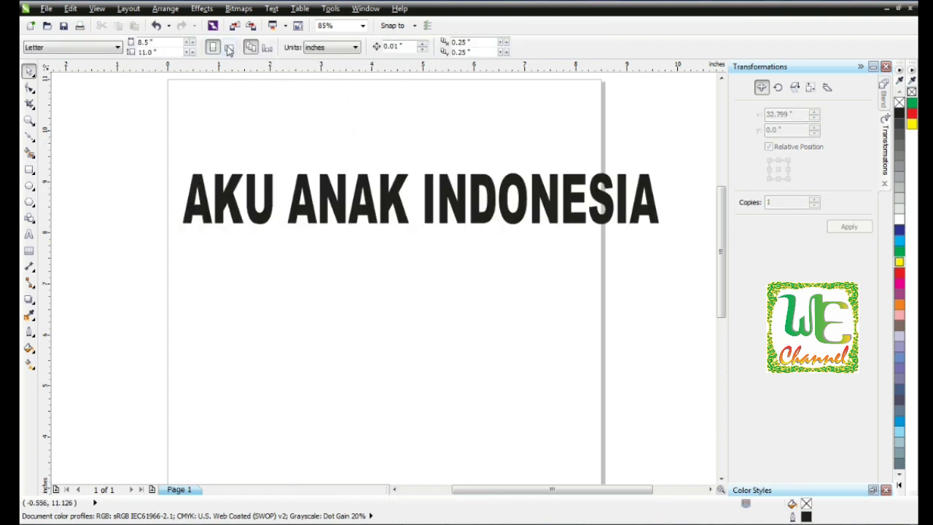
click(229, 47)
Reposition the text on the landscape page and scale it to about 10.4 inches wide and 1.5 inches high
drag(364, 201, 307, 241)
drag(633, 291, 658, 275)
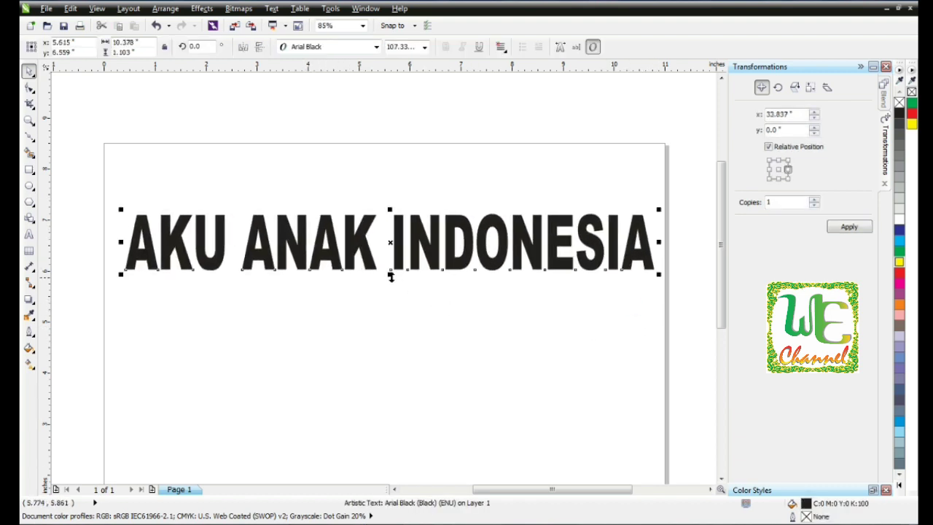
drag(389, 307, 388, 298)
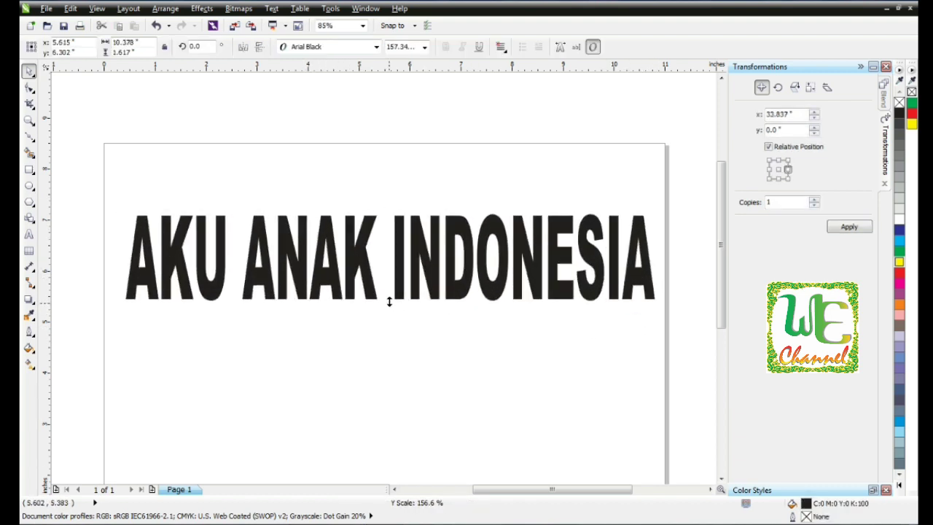
click(423, 187)
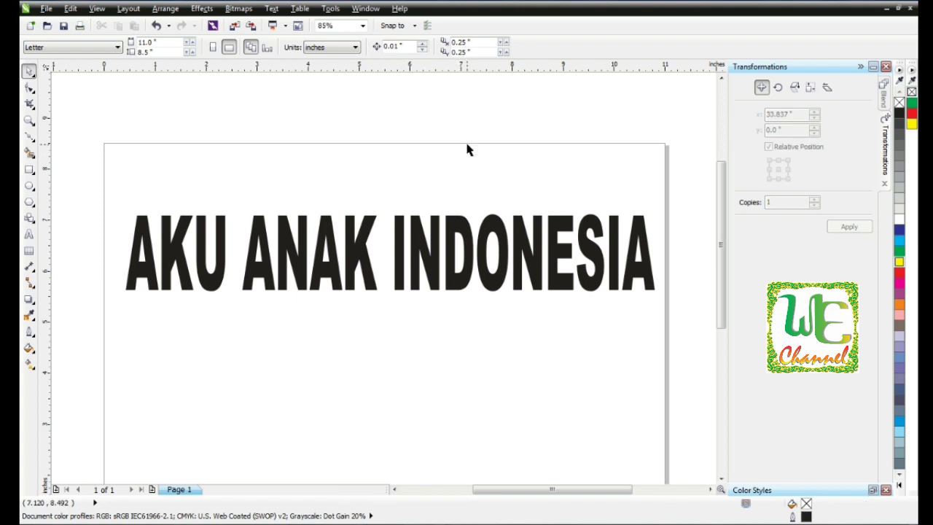
Draw a red rectangle without outline, about 11.4 by 1.2 inches, over the upper half of the text
click(30, 170)
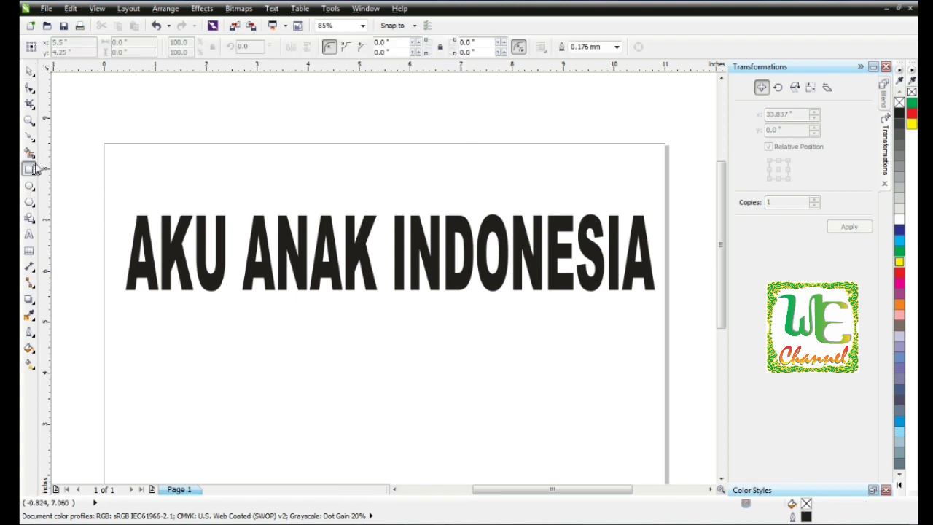
drag(95, 198, 678, 257)
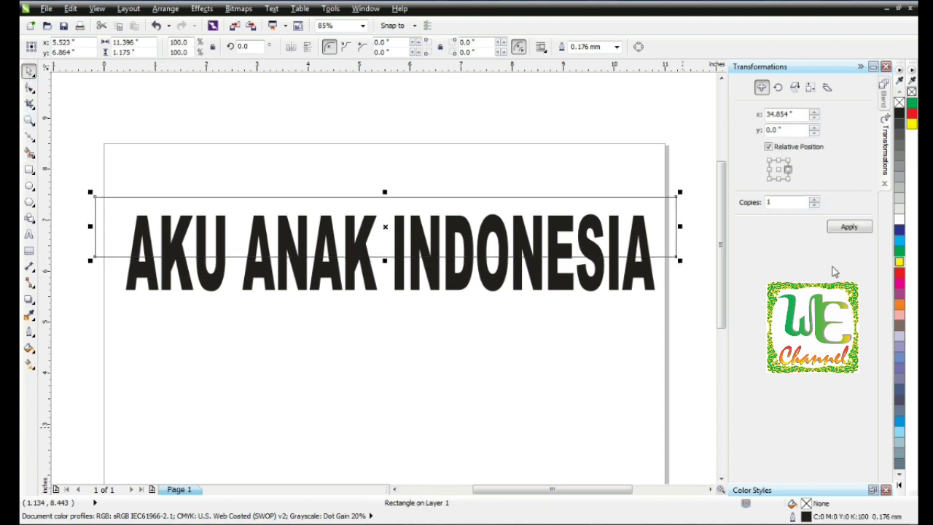
click(900, 272)
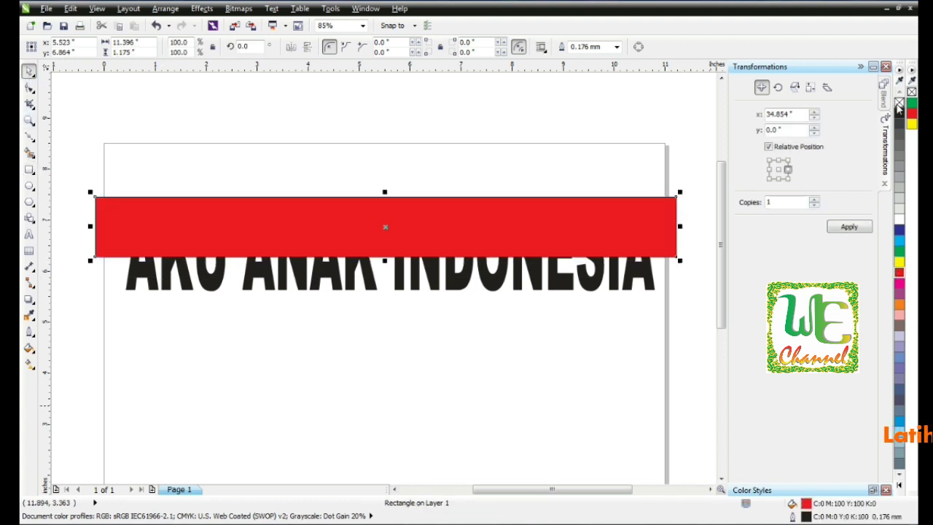
right_click(899, 103)
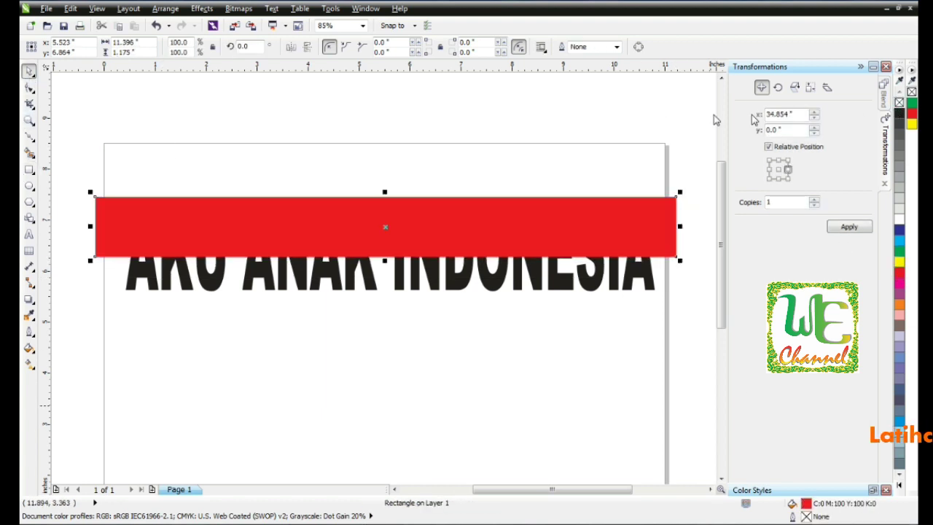
PowerClip the red rectangle inside the AKU ANAK INDONESIA text, and give the text a white fill and black outline
click(204, 8)
mouse_move(270, 190)
click(321, 187)
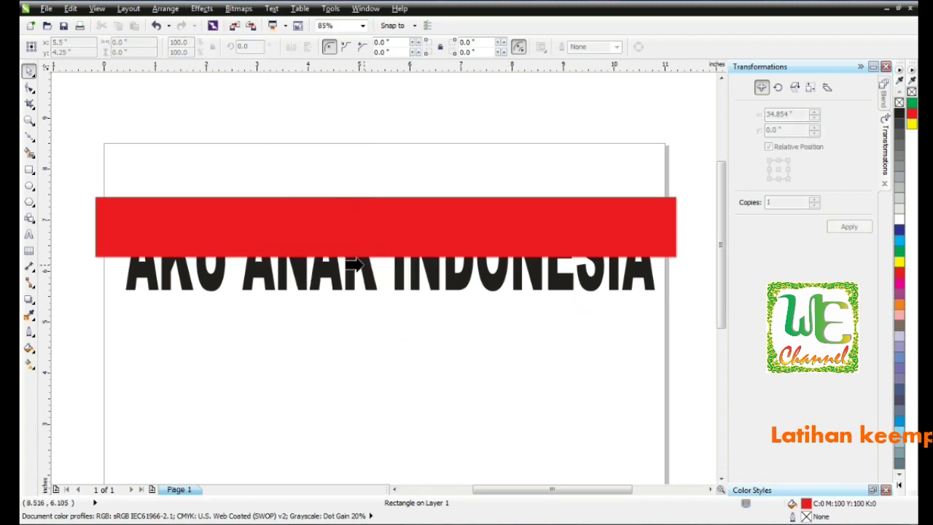
click(364, 265)
click(900, 218)
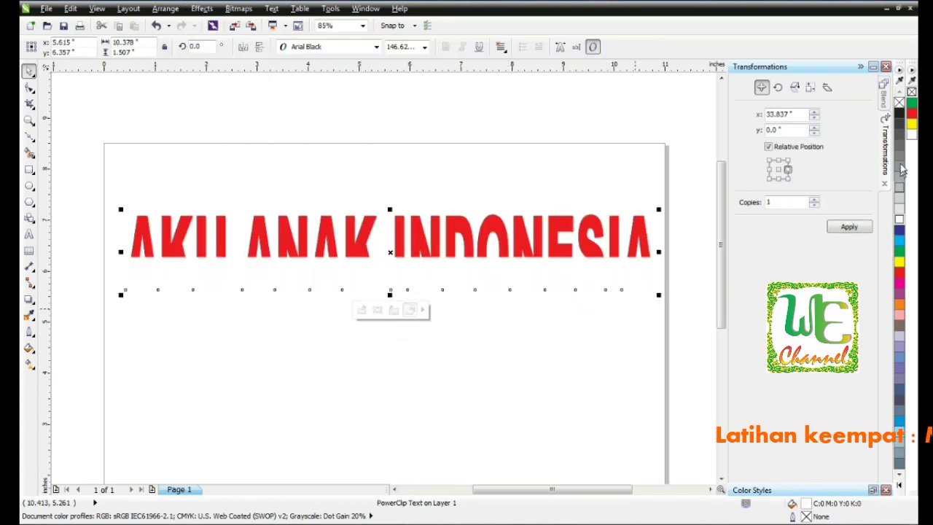
right_click(900, 113)
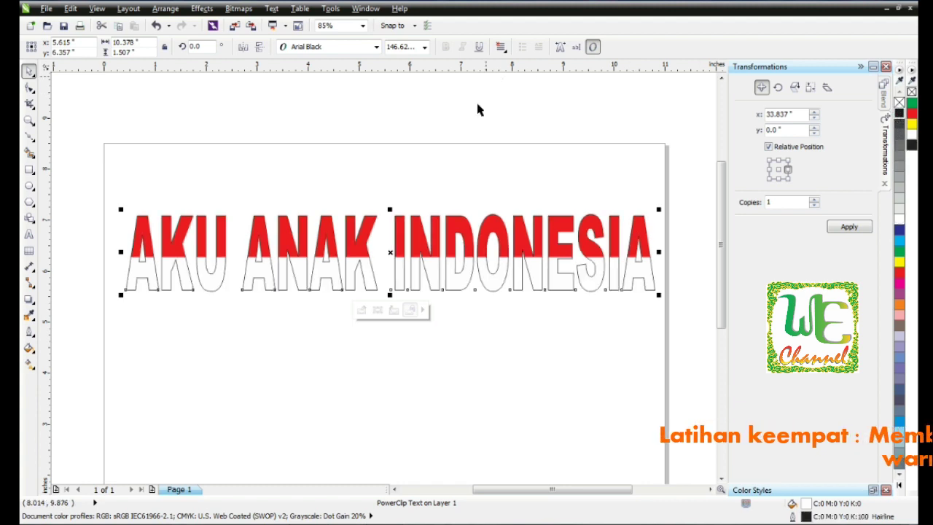
Set the outline width of the AKU ANAK INDONESIA text to 3.0 mm
key(F12)
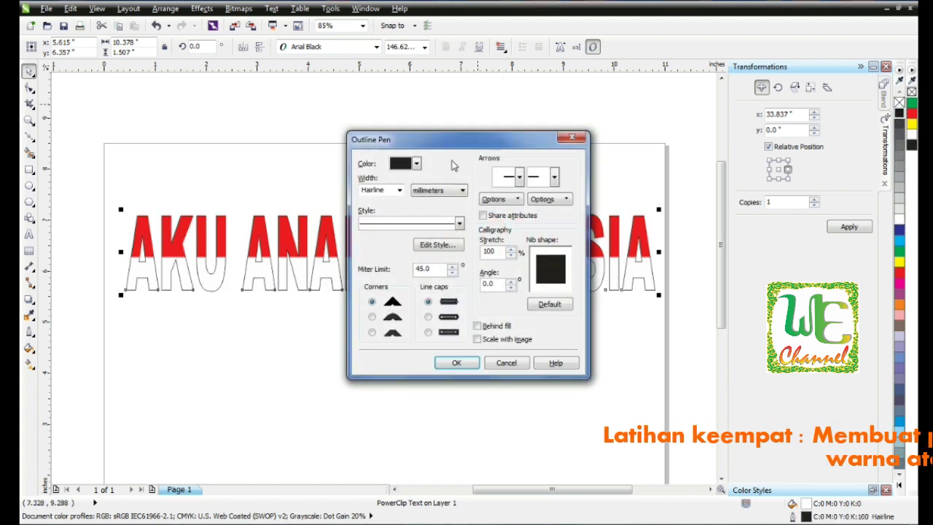
click(400, 190)
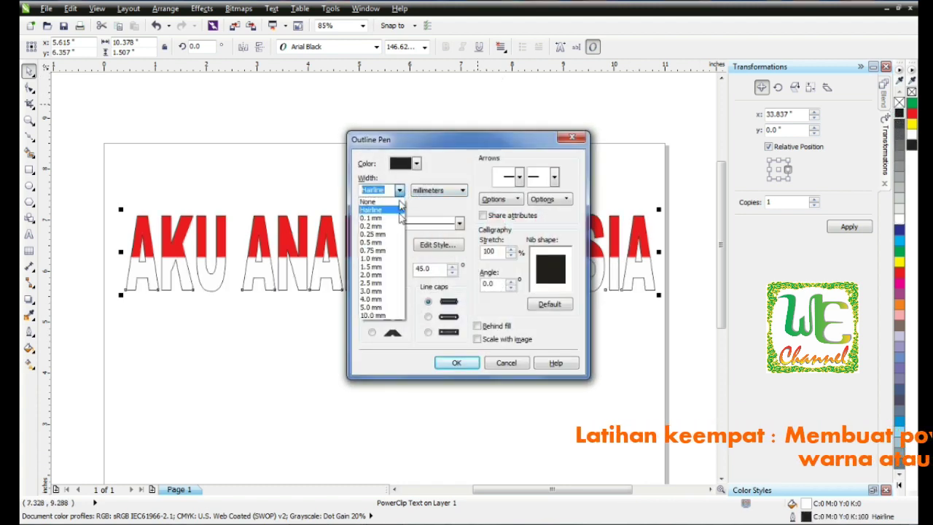
click(393, 291)
click(453, 363)
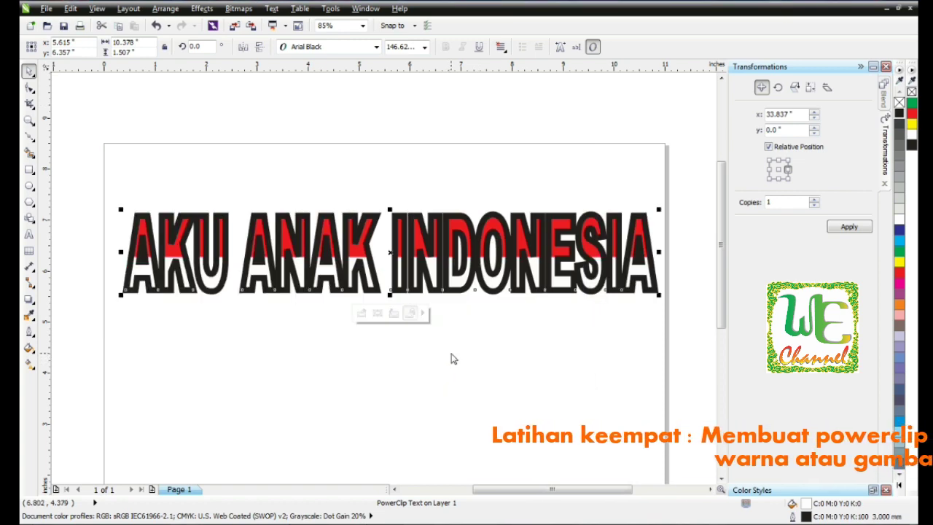
Set the text's outline width to 0.5 mm and move the text up near the page's upper edge
key(F12)
click(400, 190)
click(393, 237)
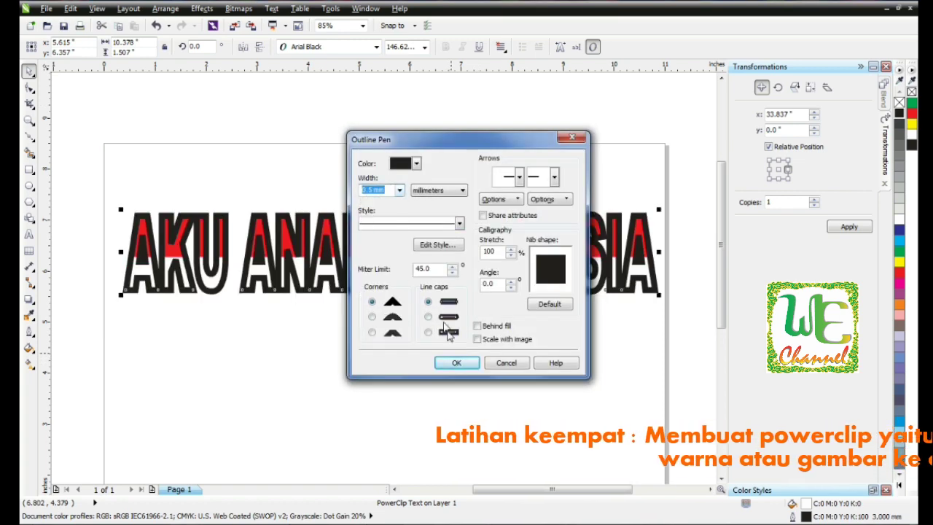
click(456, 364)
Add the artistic text "CERDAS" below AKU ANAK INDONESIA and enlarge it to about 4.8 inches wide
click(29, 234)
click(292, 281)
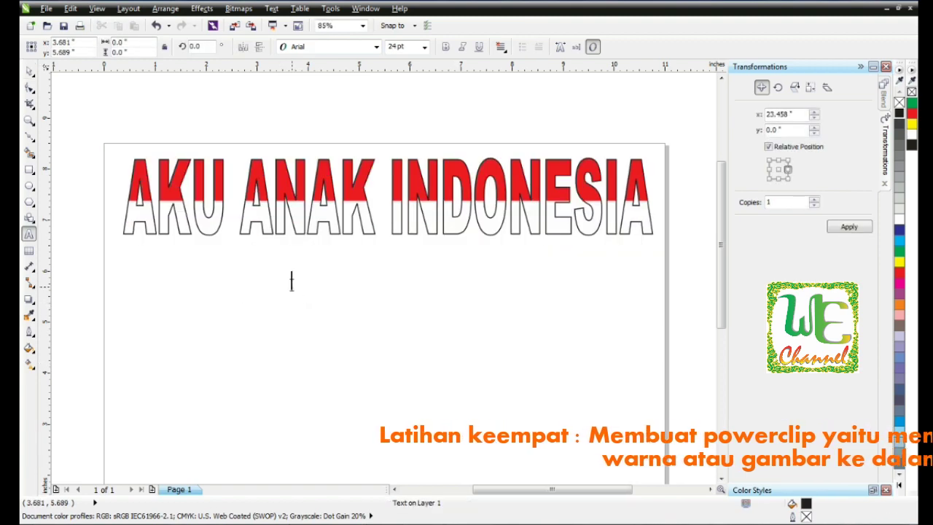
text(CERDAS)
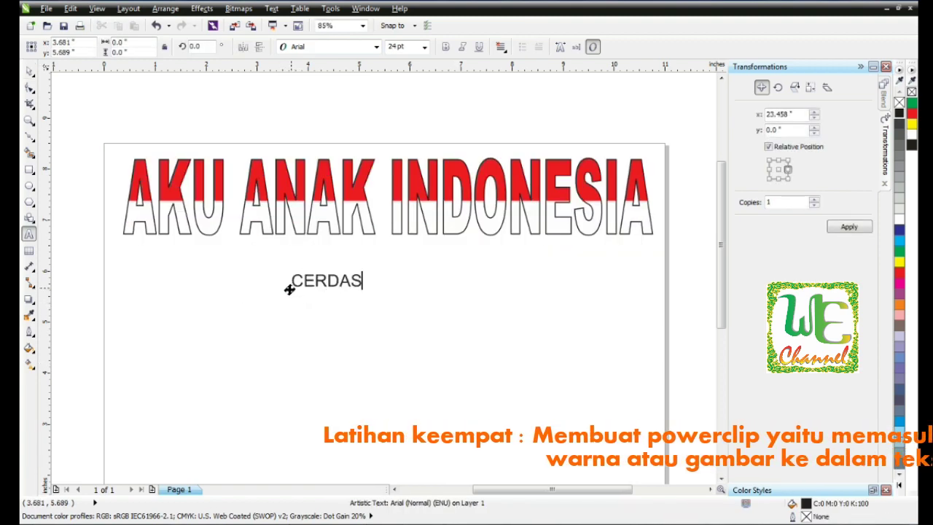
key(Escape)
drag(366, 291, 539, 402)
Set CERDAS in Arial Black and centre it horizontally beneath AKU ANAK INDONESIA
click(376, 47)
click(321, 78)
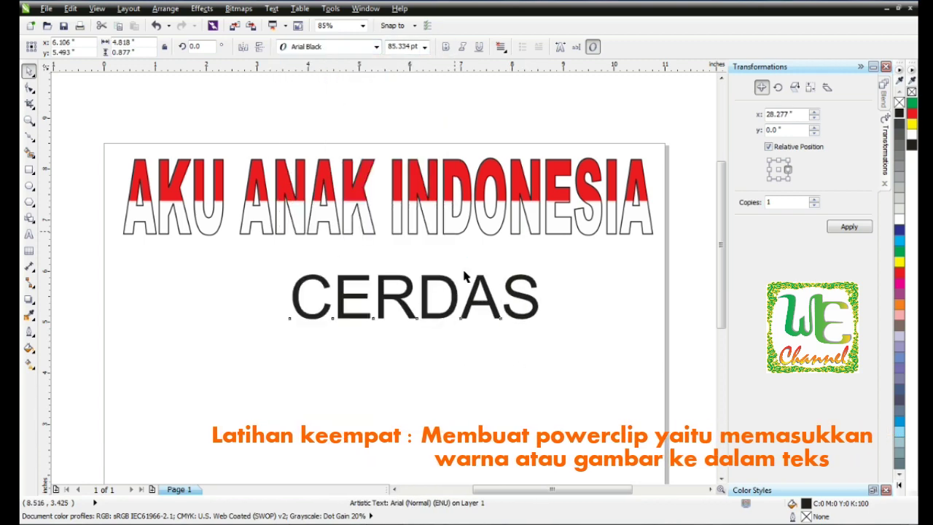
drag(442, 280, 407, 276)
shift+click(412, 232)
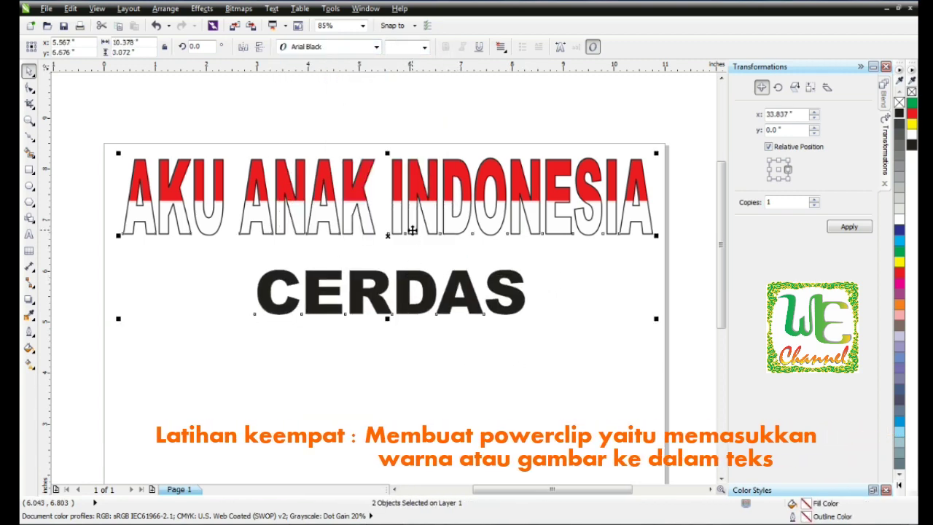
key(c)
click(415, 372)
Stretch the height of CERDAS to about 1.05 inches
click(417, 309)
drag(388, 319, 388, 328)
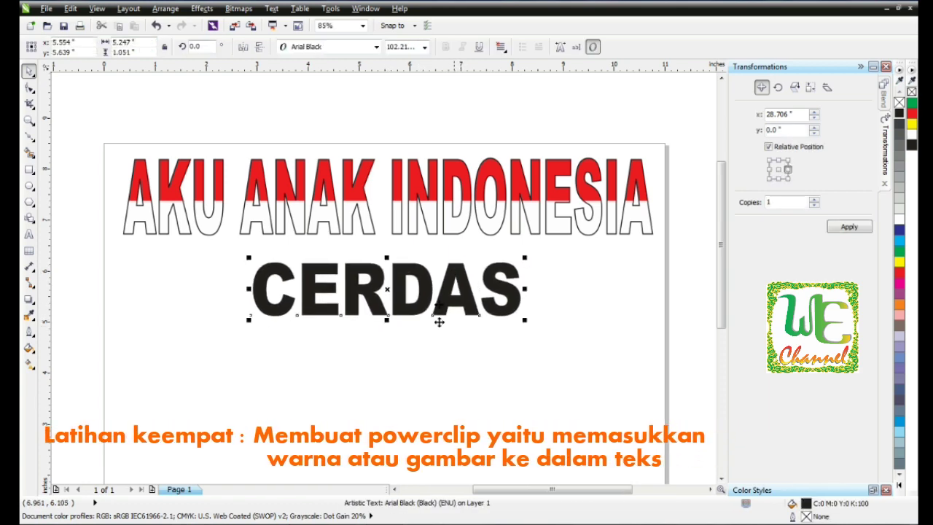
click(586, 291)
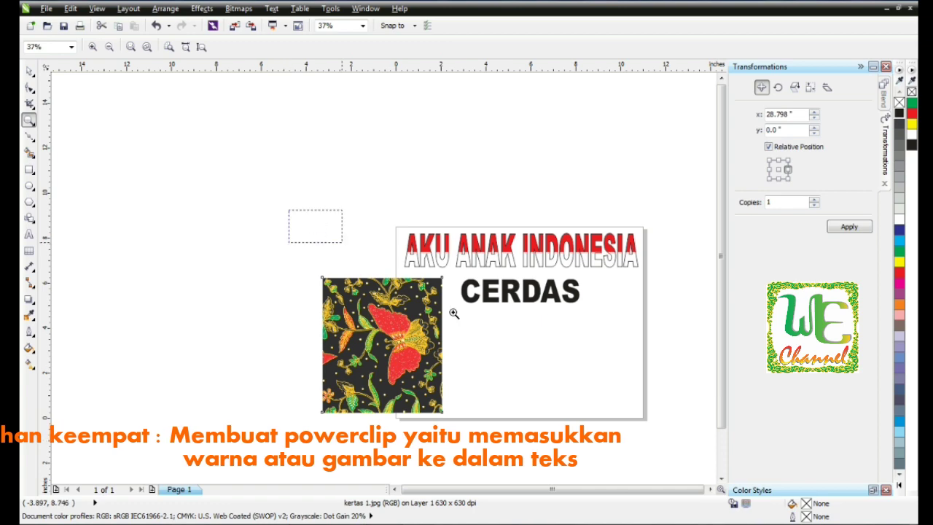
Fill the CERDAS text with cyan
scroll(454, 313, up, 3)
click(510, 234)
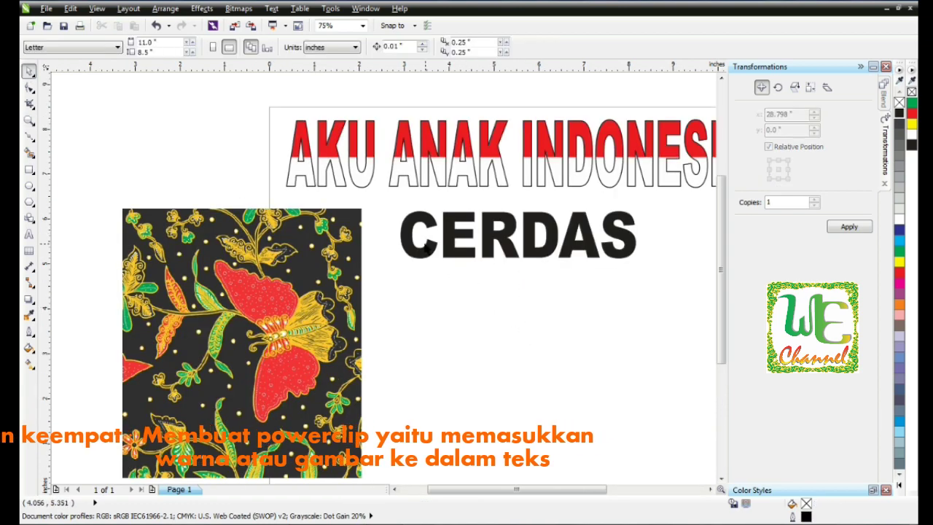
click(900, 240)
click(484, 323)
Place the batik image kertas 1.jpg behind CERDAS, enlarged to about 5.6 inches wide so it covers the whole word
drag(254, 393, 530, 317)
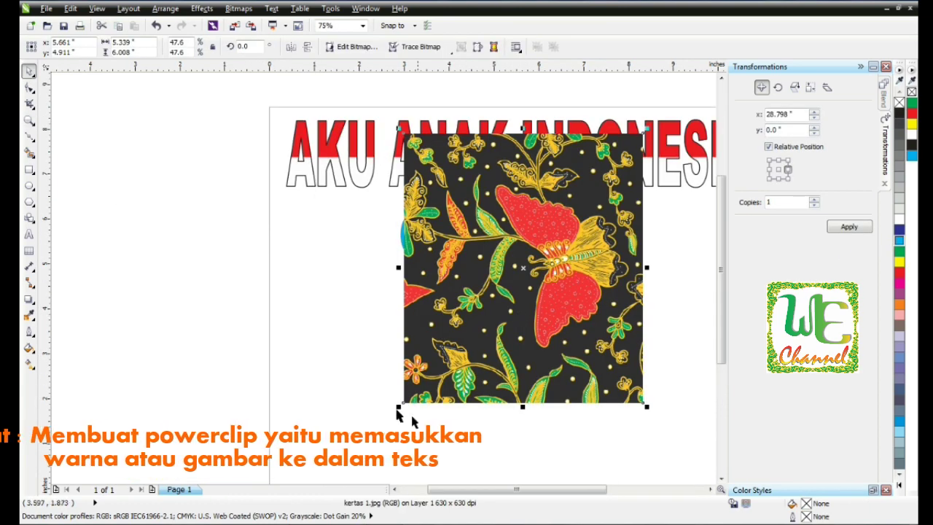
drag(398, 405, 388, 417)
key(shift+Page_Down)
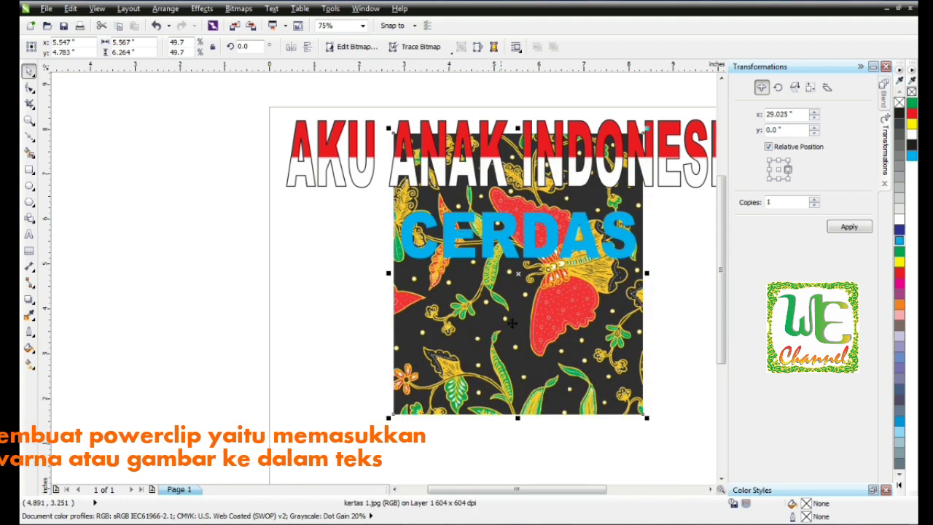
PowerClip the batik image inside the CERDAS text
click(201, 8)
mouse_move(221, 182)
click(354, 182)
click(421, 219)
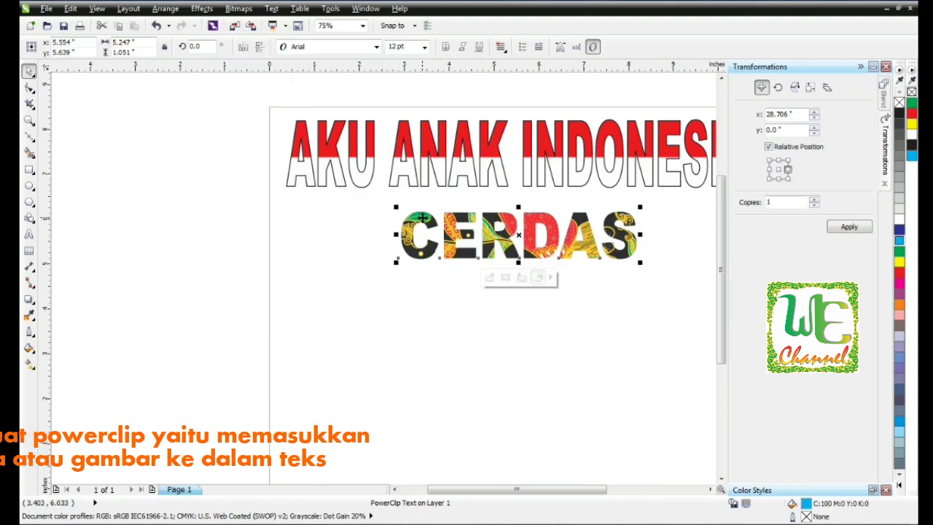
click(663, 255)
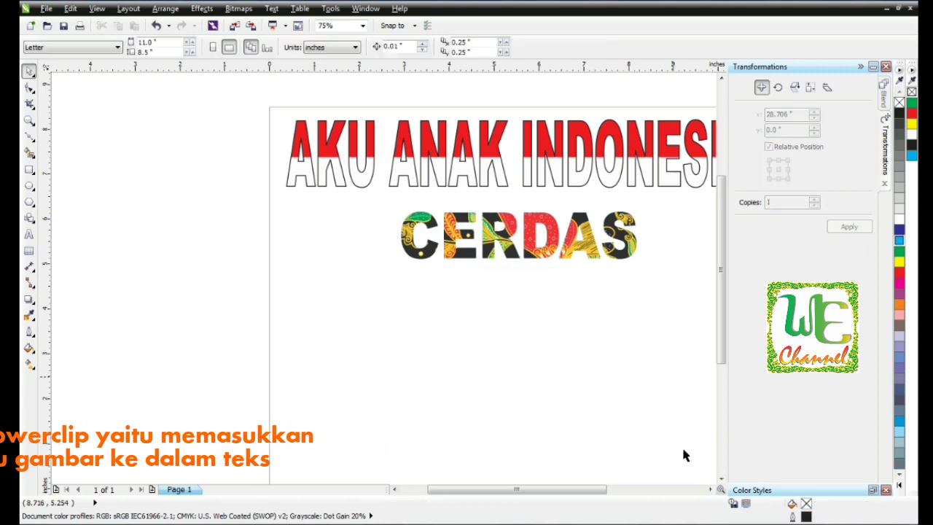
Give the CERDAS text a green outline 0.5 mm wide
click(710, 490)
click(710, 489)
click(425, 235)
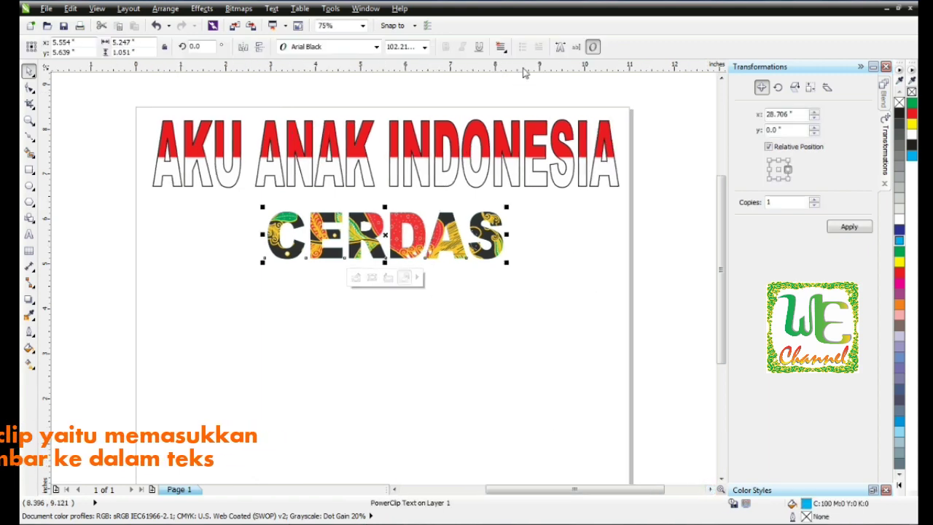
scroll(898, 436, down, 1)
right_click(899, 242)
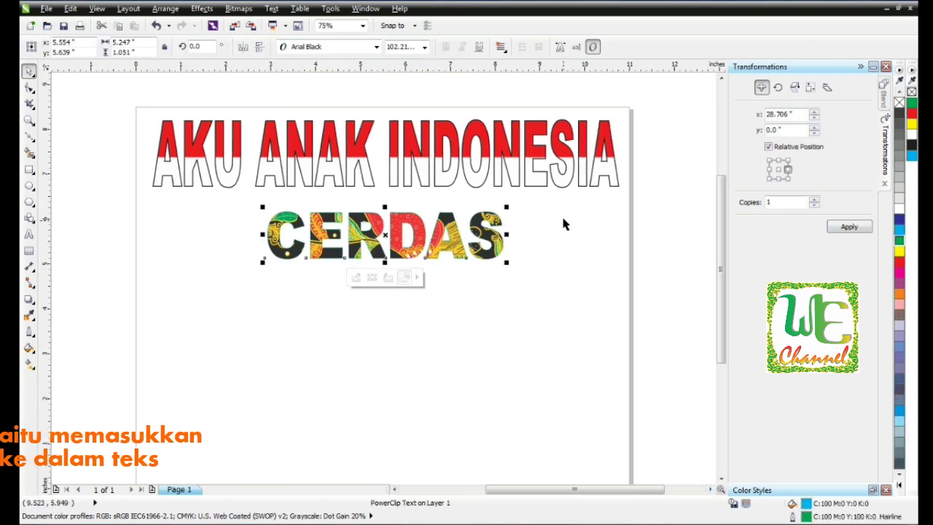
key(F12)
click(400, 190)
click(386, 242)
click(454, 362)
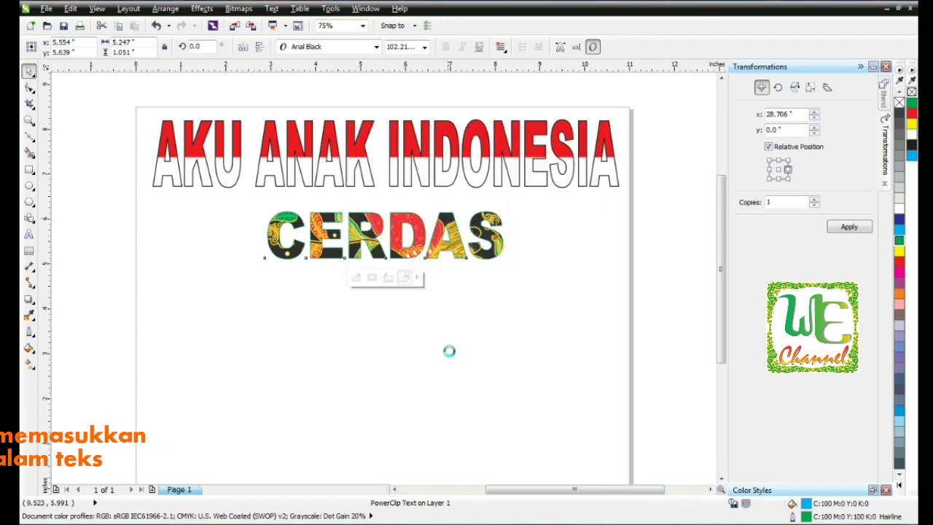
click(411, 325)
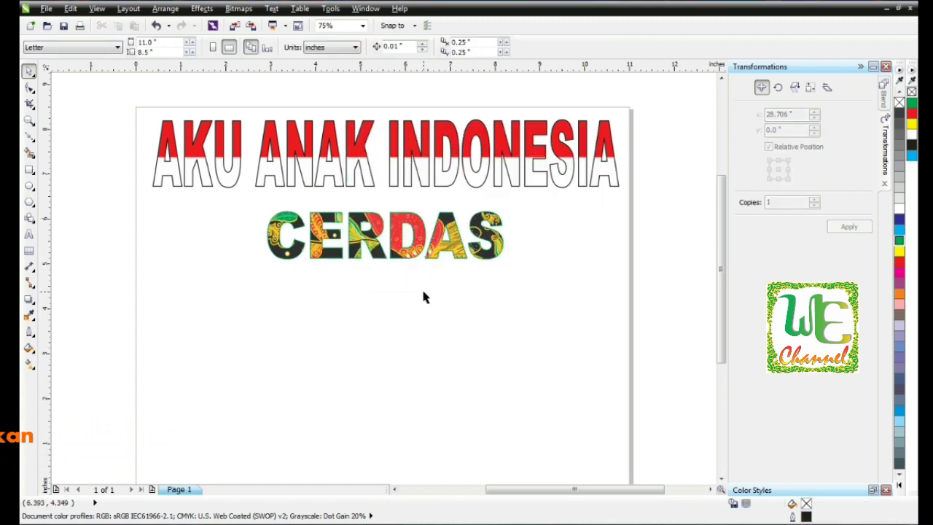
Add the artistic text "DAN BERMARTABAT" below CERDAS and enlarge it to about 9.35 inches wide
click(29, 235)
click(185, 320)
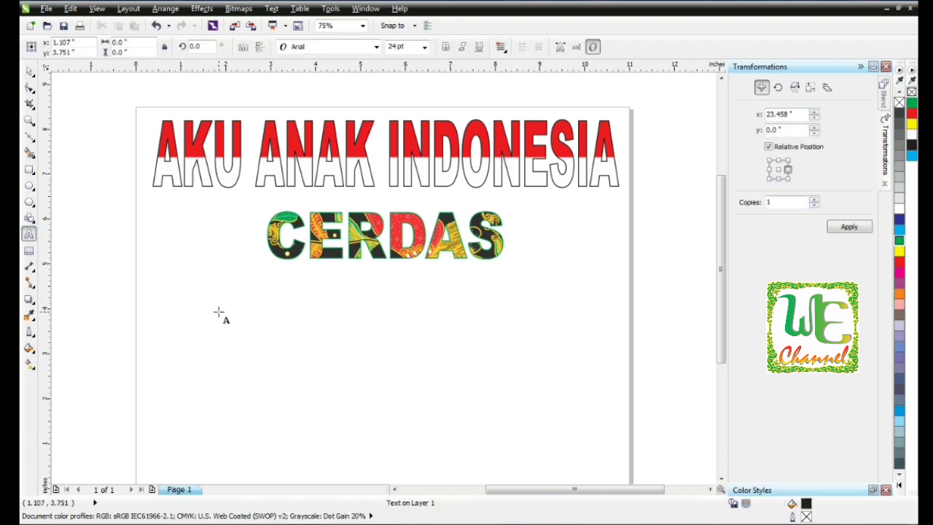
text(DAN BERMARTABAT)
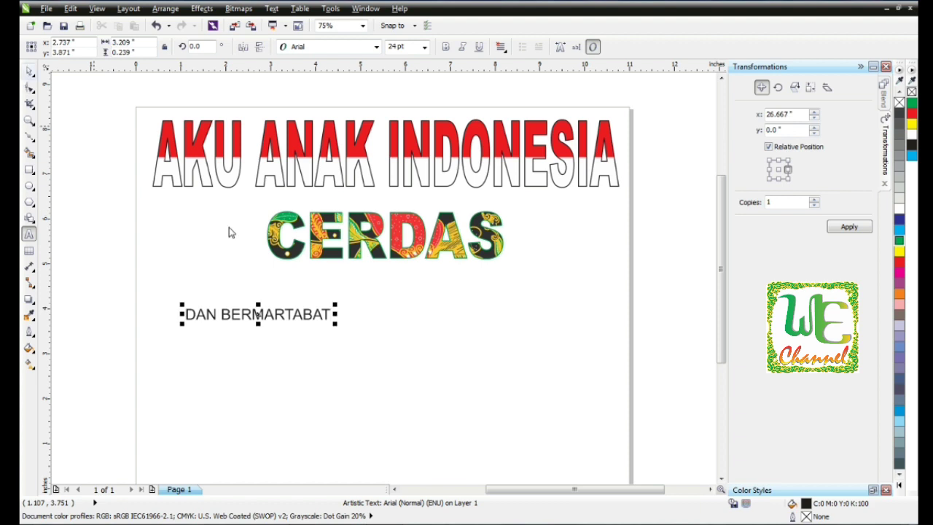
drag(335, 332, 611, 343)
Set DAN BERMARTABAT in Arial Black and move it up beneath CERDAS so it spans the page width
click(376, 46)
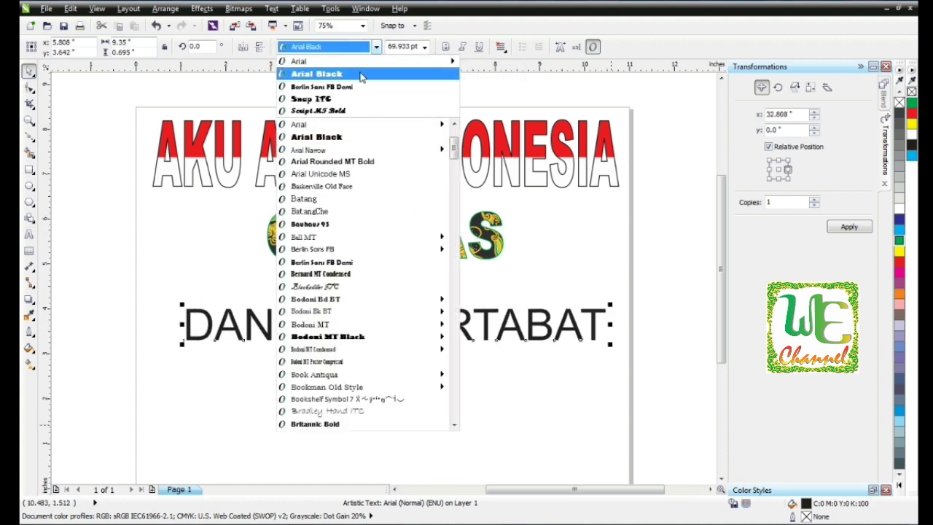
click(342, 78)
drag(457, 320, 419, 300)
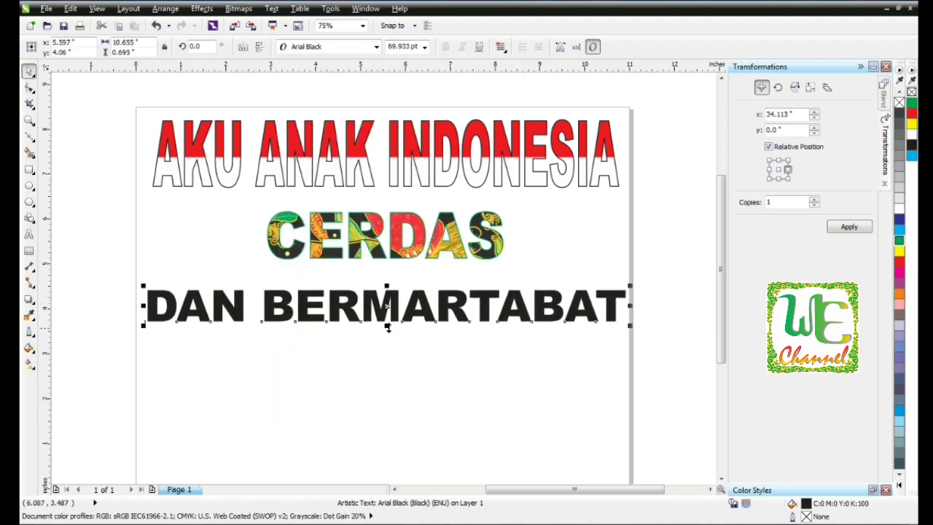
Stretch DAN BERMARTABAT to about 0.99 inches high and centre all three text lines on a common vertical axis
drag(387, 327, 388, 339)
click(385, 179)
shift+click(370, 241)
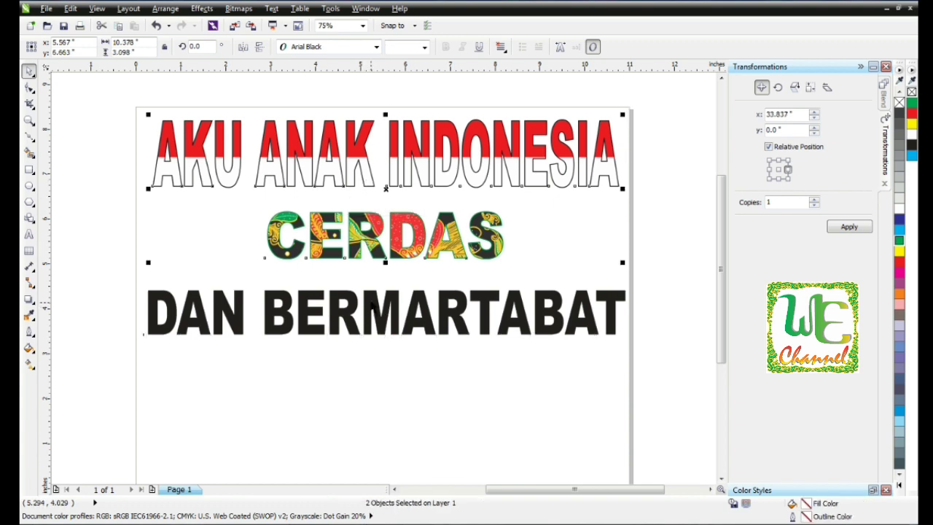
shift+click(374, 298)
key(c)
click(630, 240)
click(172, 320)
click(67, 302)
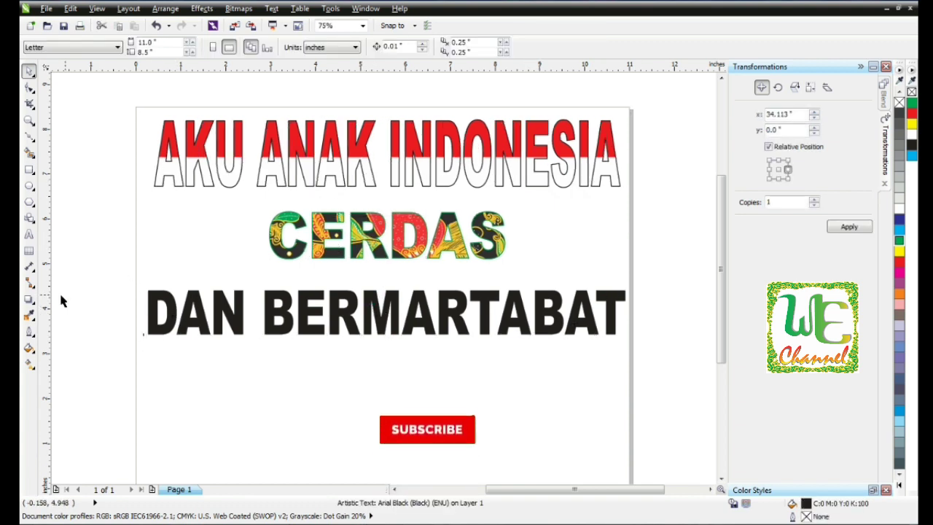
click(33, 300)
click(88, 221)
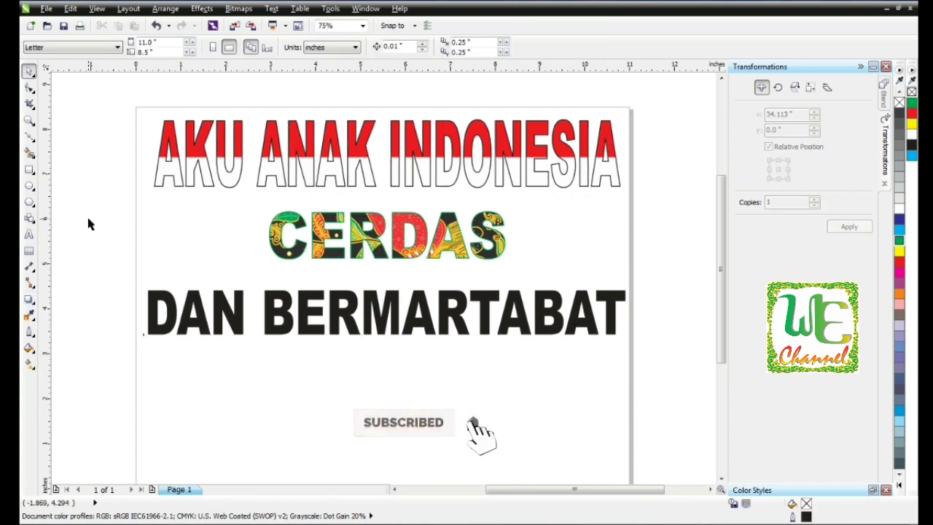
Start a fountain fill for the DAN BERMARTABAT text with green from the CMYK palette as its From colour
click(219, 310)
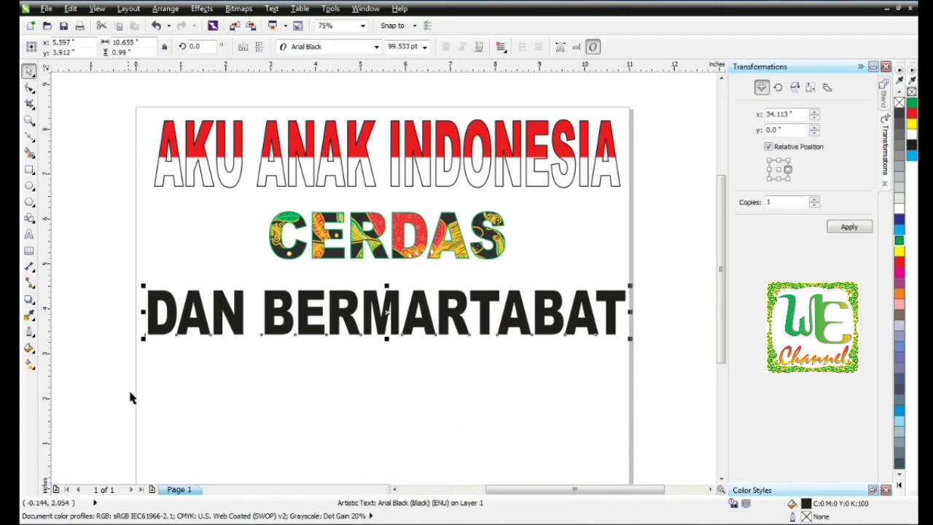
click(29, 348)
click(73, 361)
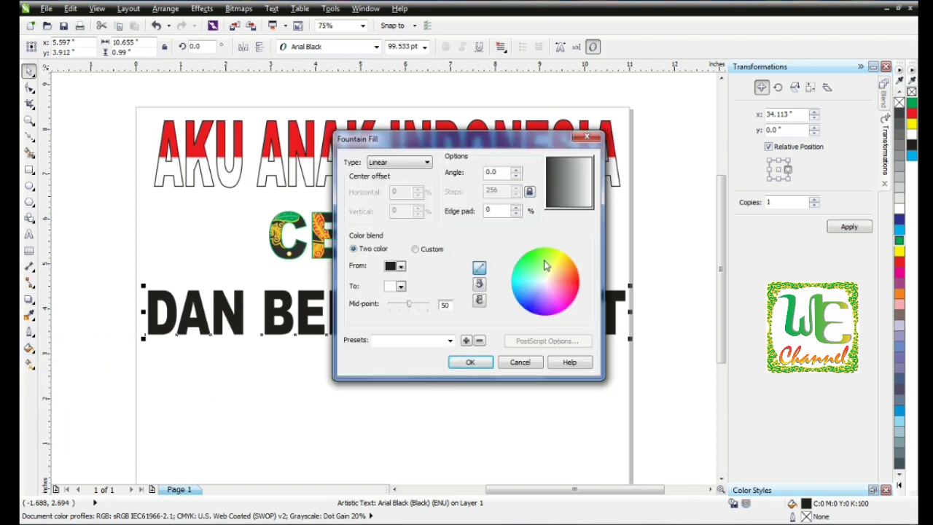
click(400, 266)
click(420, 293)
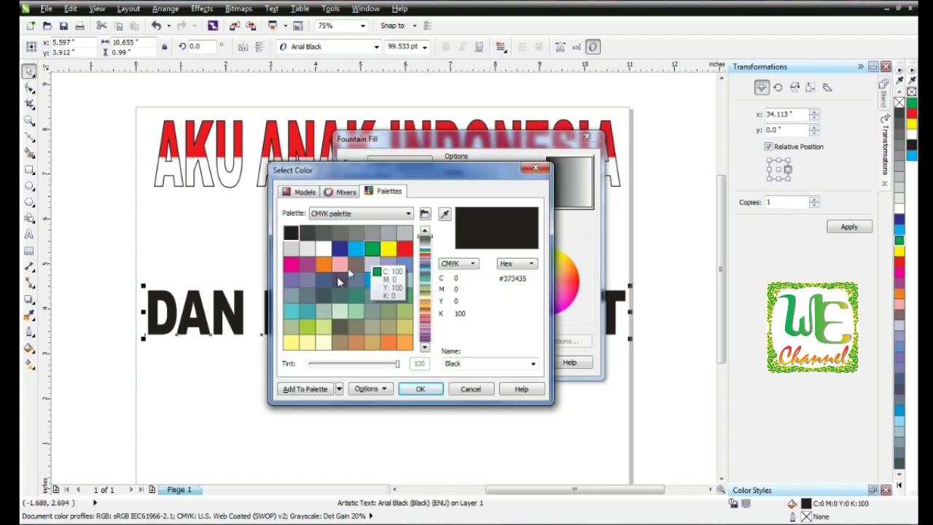
click(372, 248)
click(421, 389)
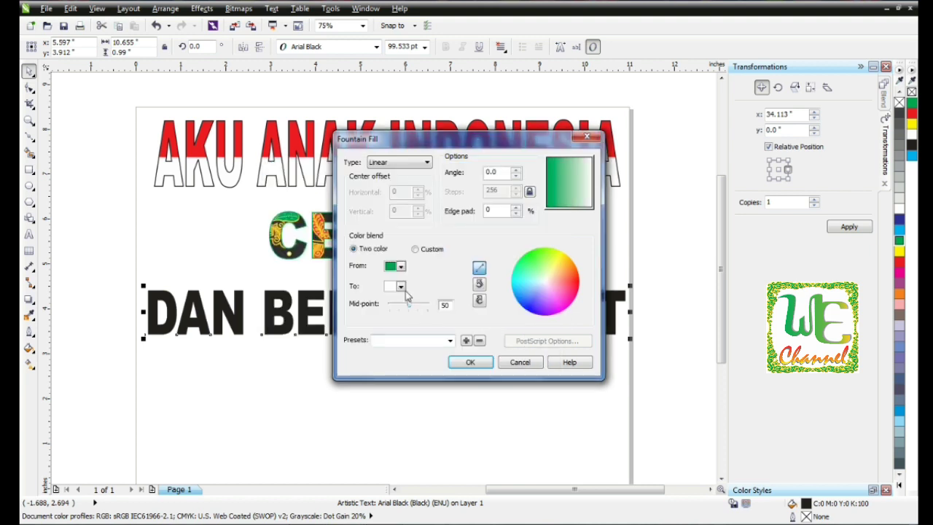
Load the Circular - Green fountain preset and change the end colour of its blend to yellow
click(402, 288)
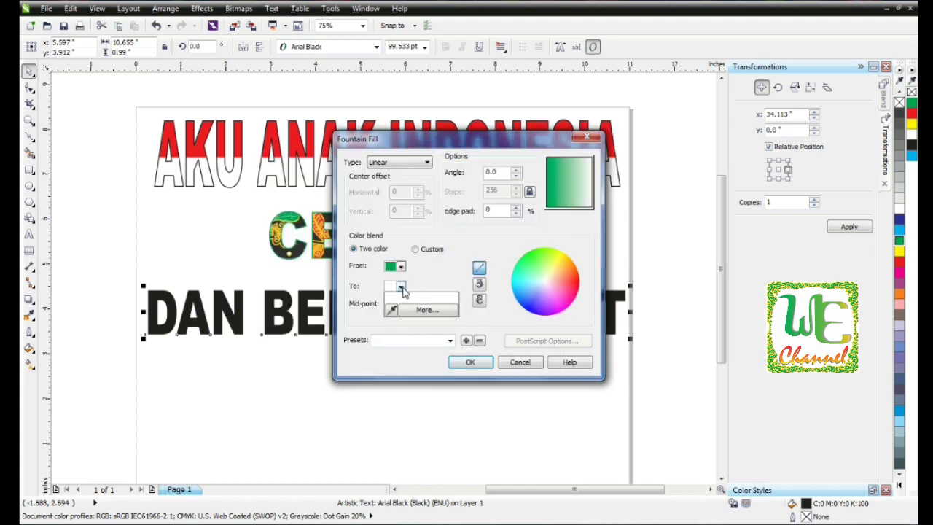
click(451, 341)
click(411, 136)
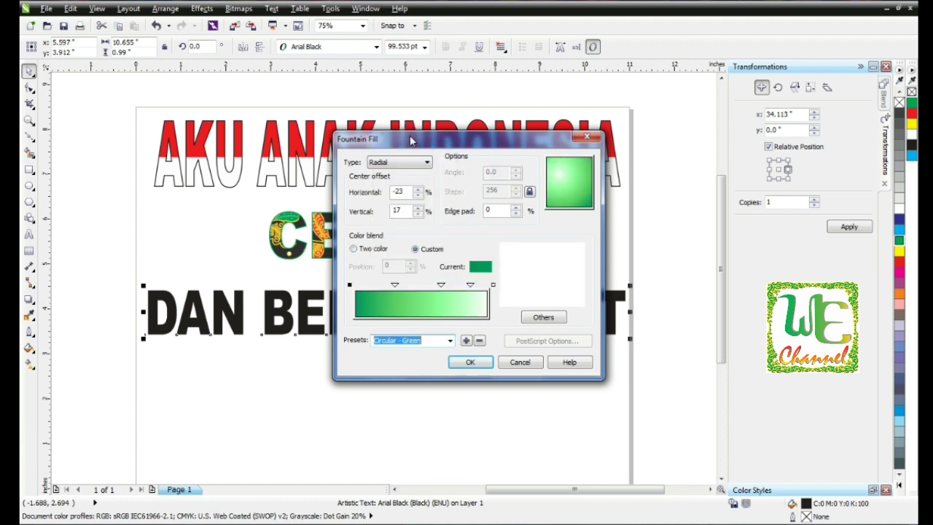
click(493, 286)
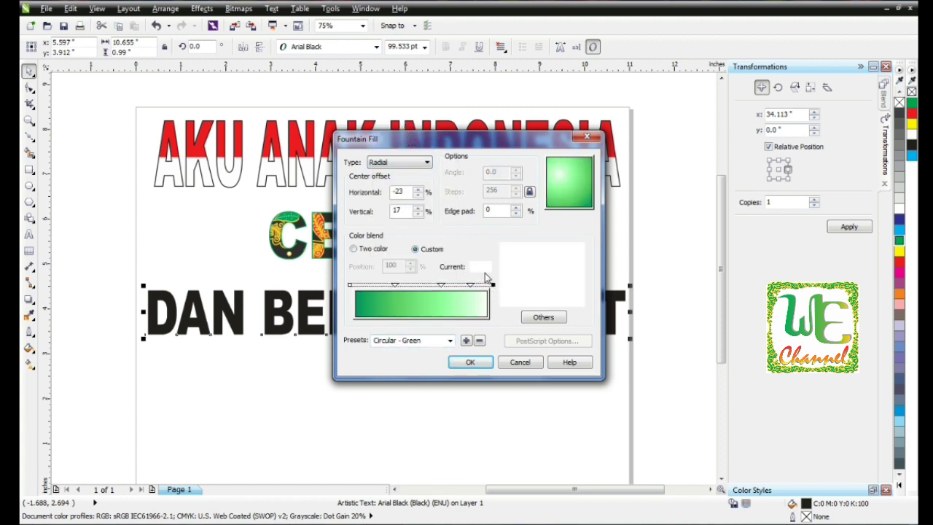
click(533, 320)
double_click(389, 251)
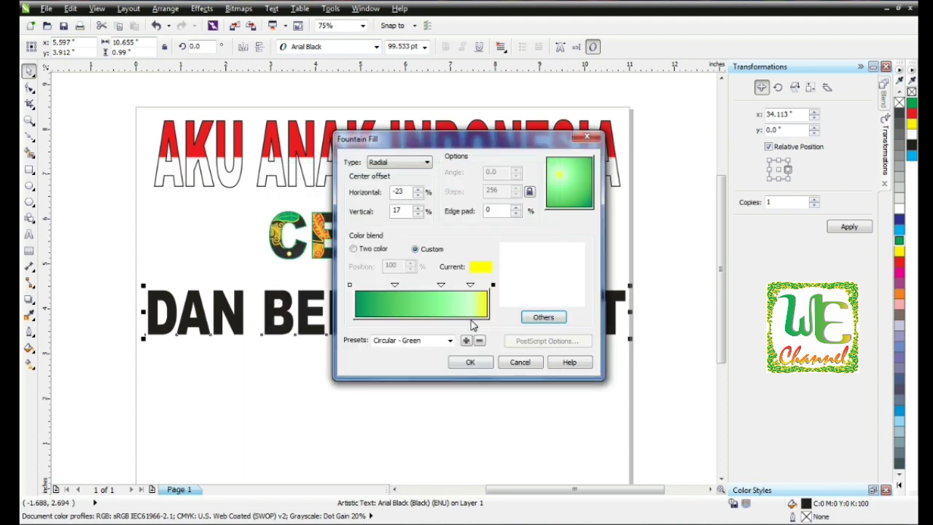
Shift the intermediate colour stops, placing the light green one at 50%, and apply the fountain fill to DAN BERMARTABAT
click(464, 286)
drag(447, 290, 434, 290)
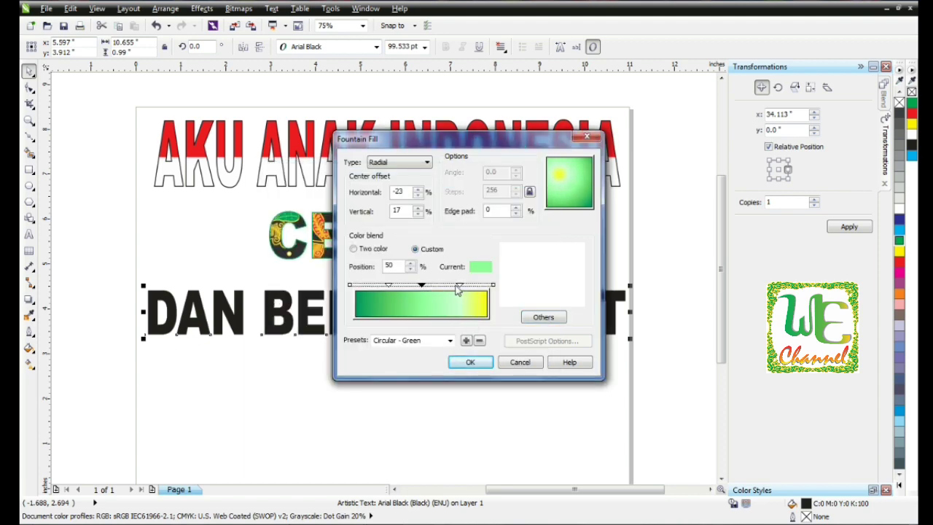
click(474, 361)
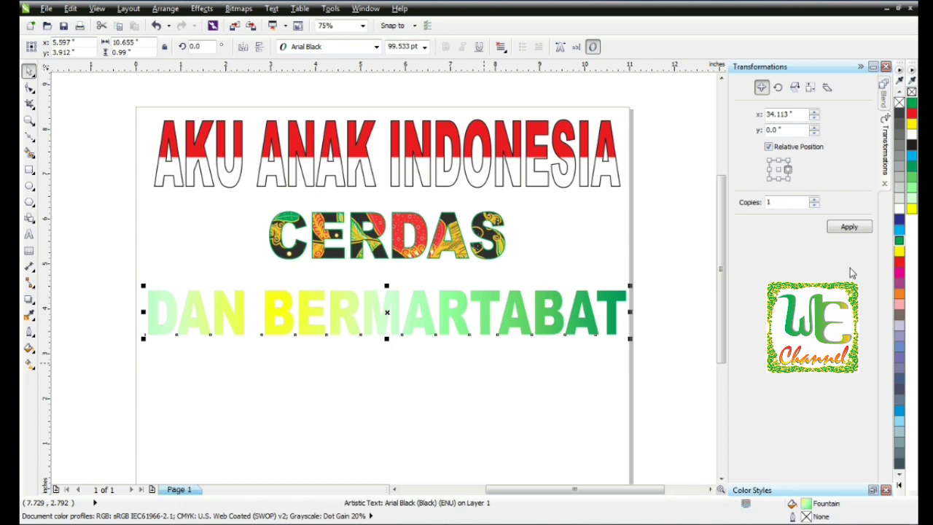
Give the DAN BERMARTABAT text a red outline 0.75 mm wide
right_click(899, 265)
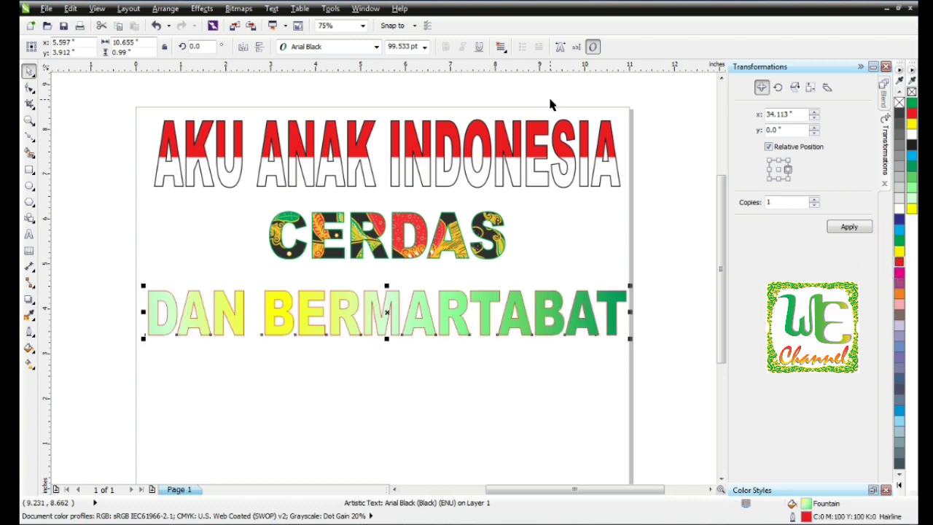
key(F12)
click(400, 190)
click(387, 253)
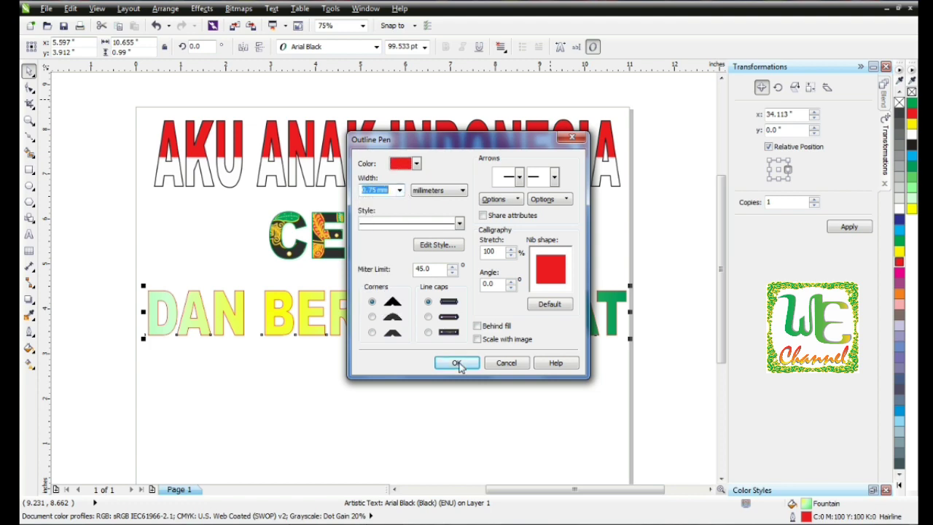
click(457, 363)
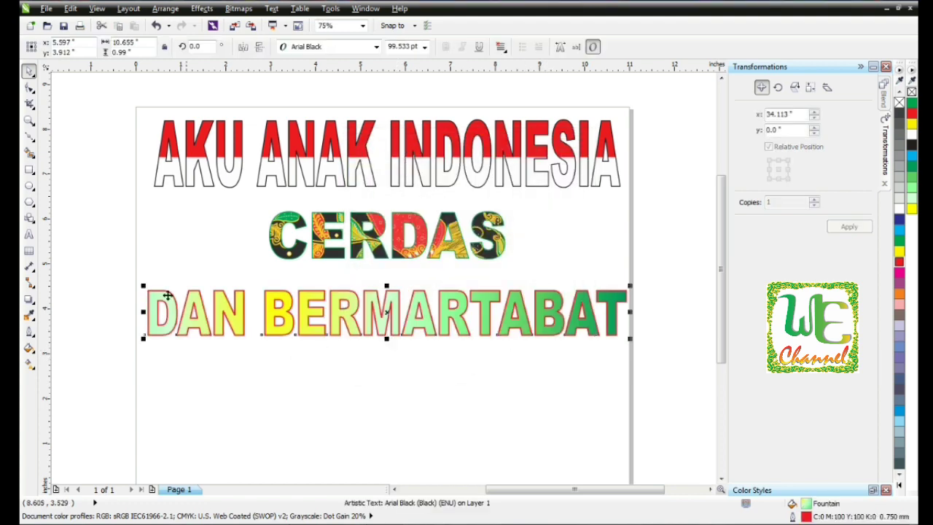
Add a Flat Bottom Right drop shadow to DAN BERMARTABAT with opacity 49, feathering 11 and an offset of about 0.11 by -0.08 inches
click(30, 300)
click(76, 47)
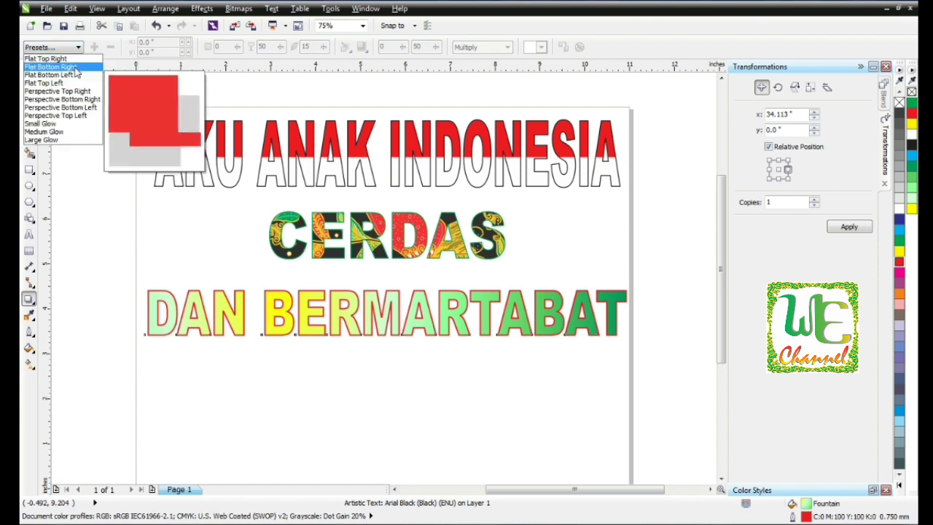
click(464, 319)
drag(280, 48, 289, 50)
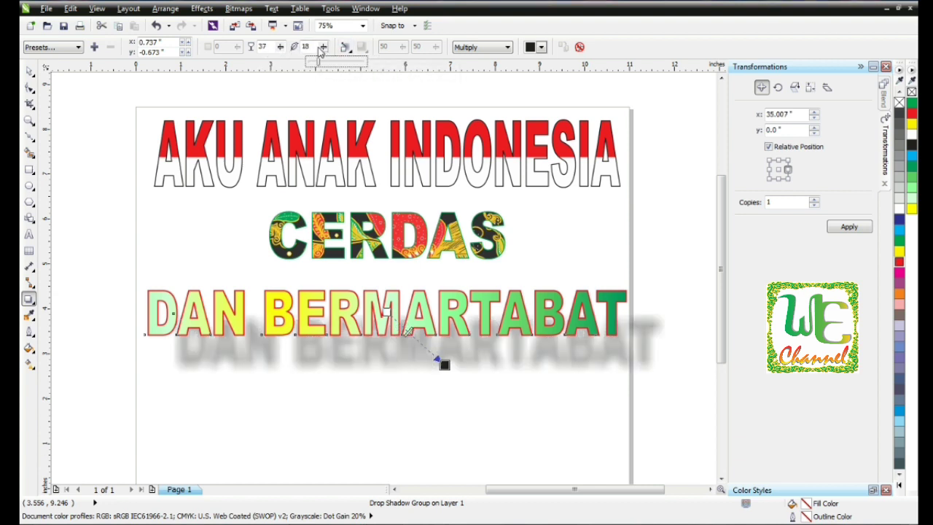
drag(323, 50, 322, 50)
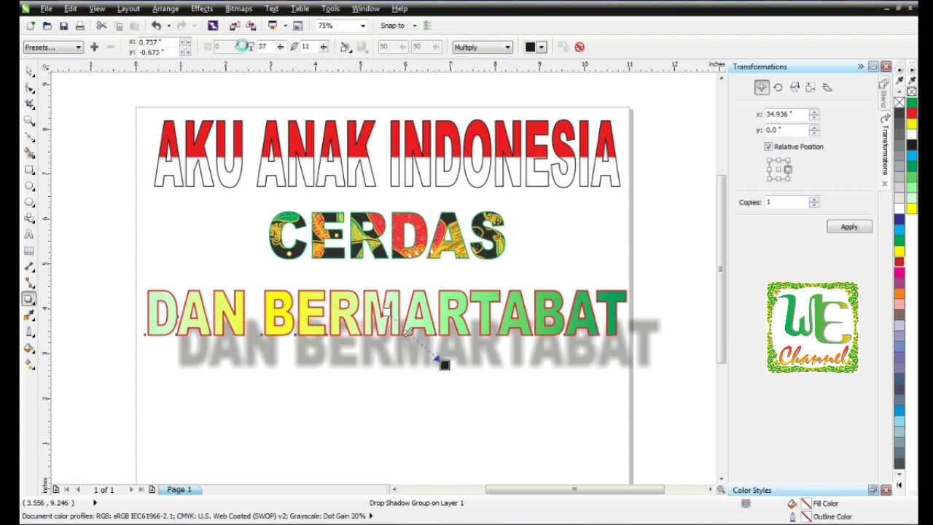
drag(445, 365, 421, 338)
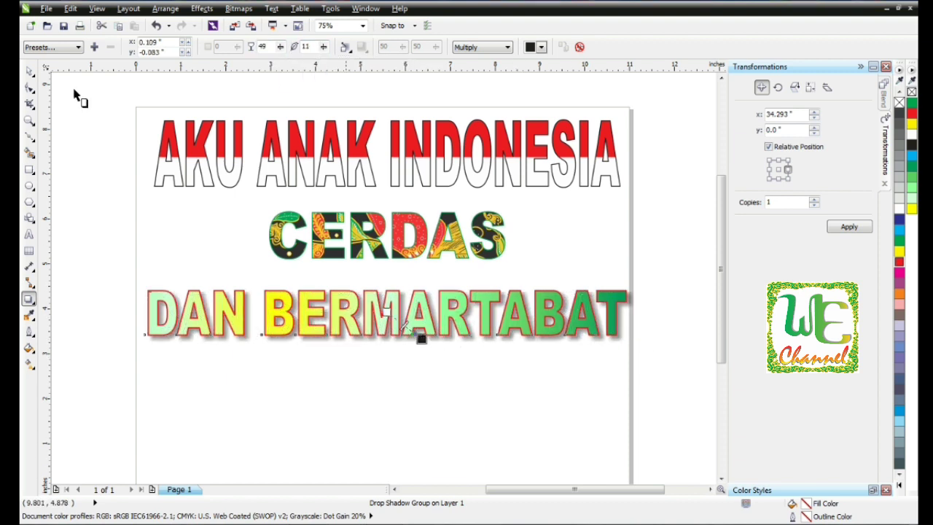
Draw a circle about 0.39 inches across below the D of DAN, fill it light gold-brown and remove its outline
click(29, 185)
drag(156, 367, 168, 379)
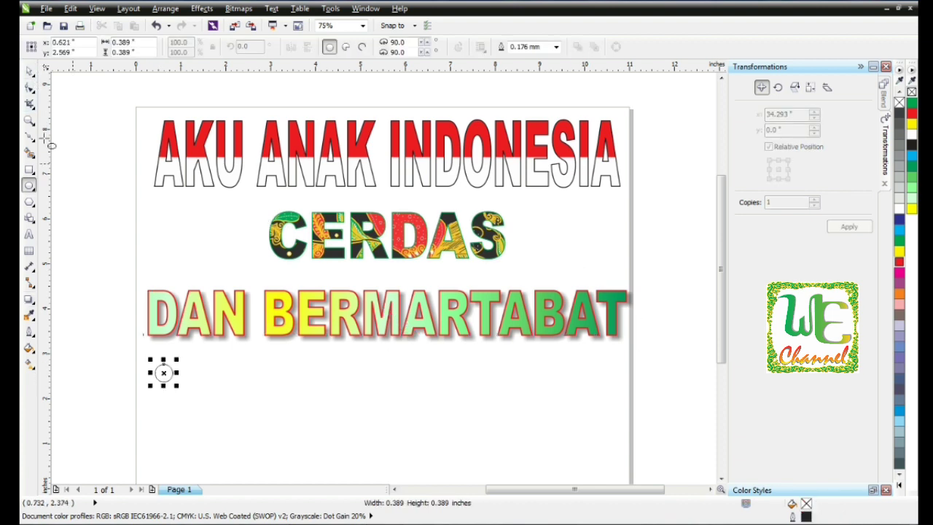
click(29, 71)
click(901, 486)
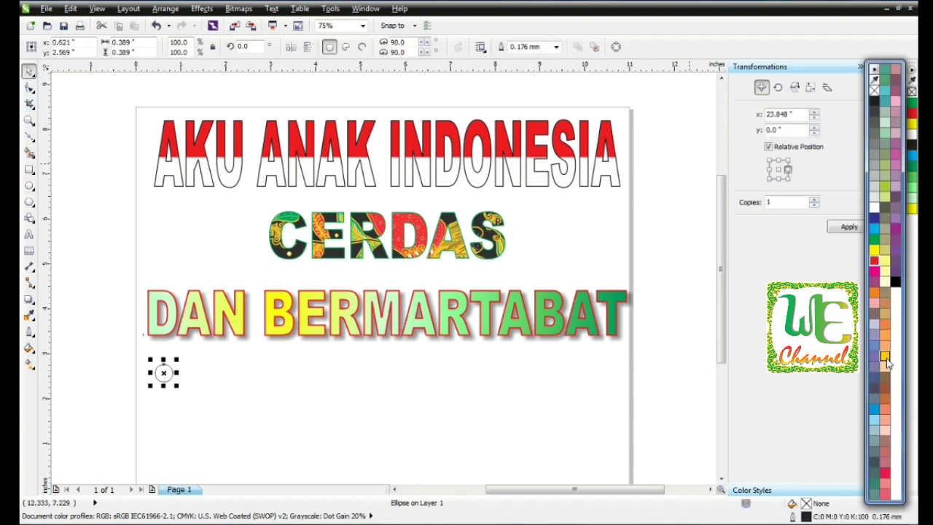
click(885, 356)
click(885, 315)
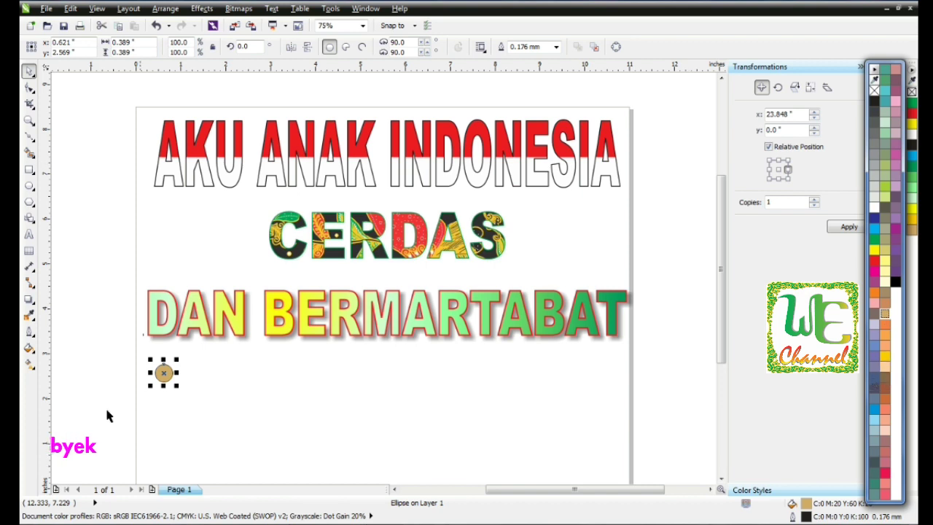
right_click(875, 91)
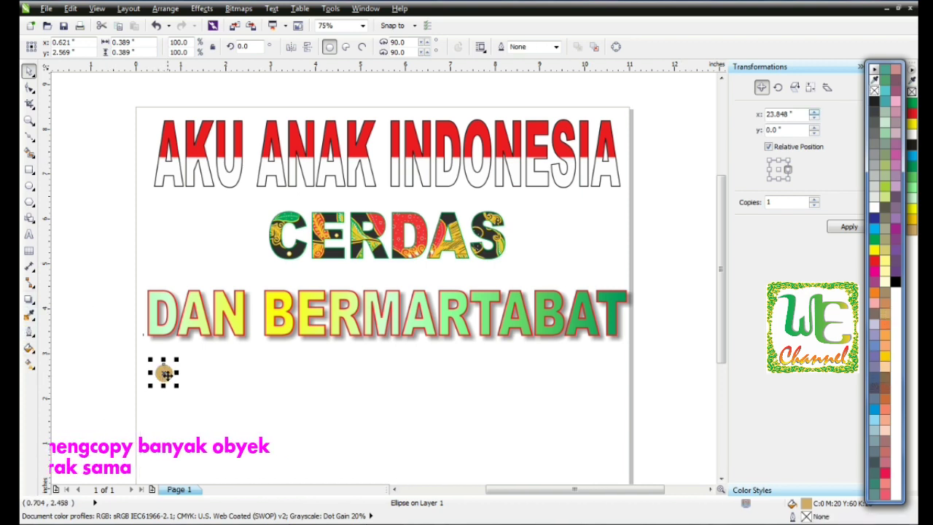
Copy the circle about 9.93 inches to the right and blend the two circles with 10 steps
drag(166, 375, 609, 403)
shift+click(166, 375)
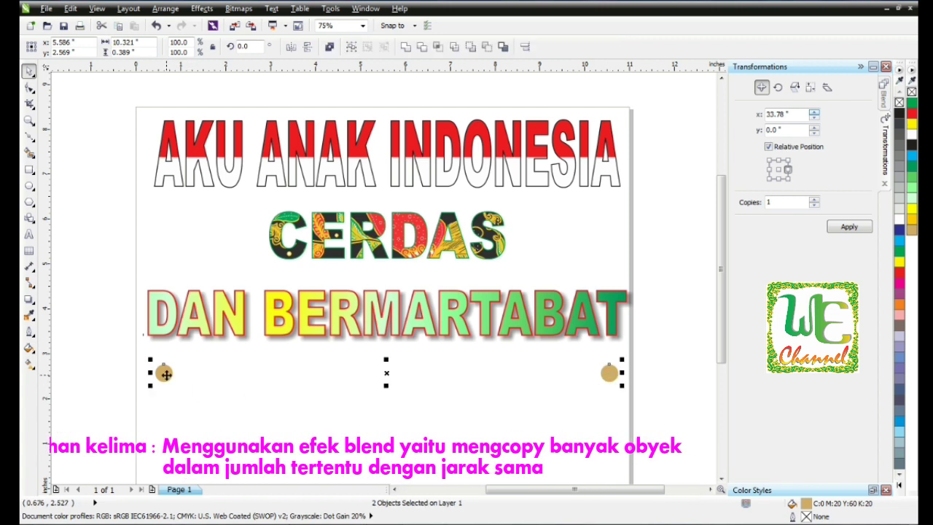
click(884, 102)
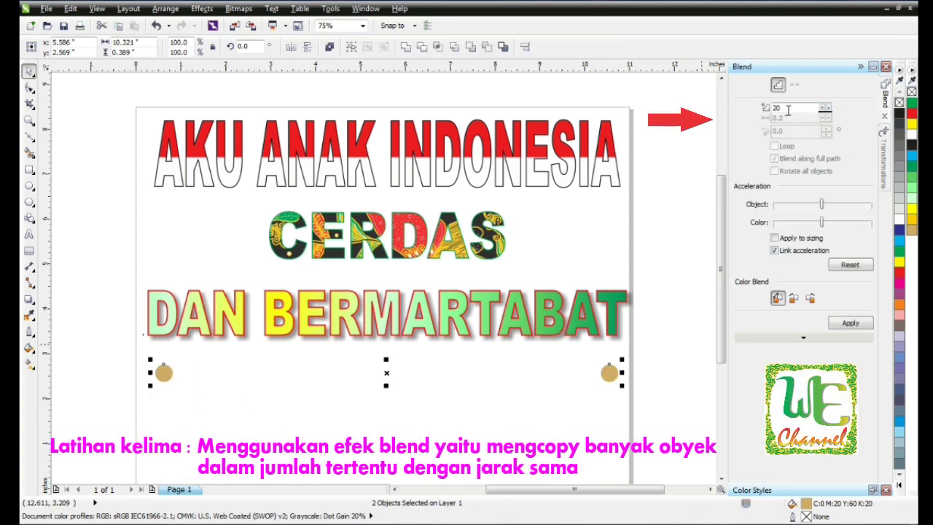
drag(786, 109, 766, 117)
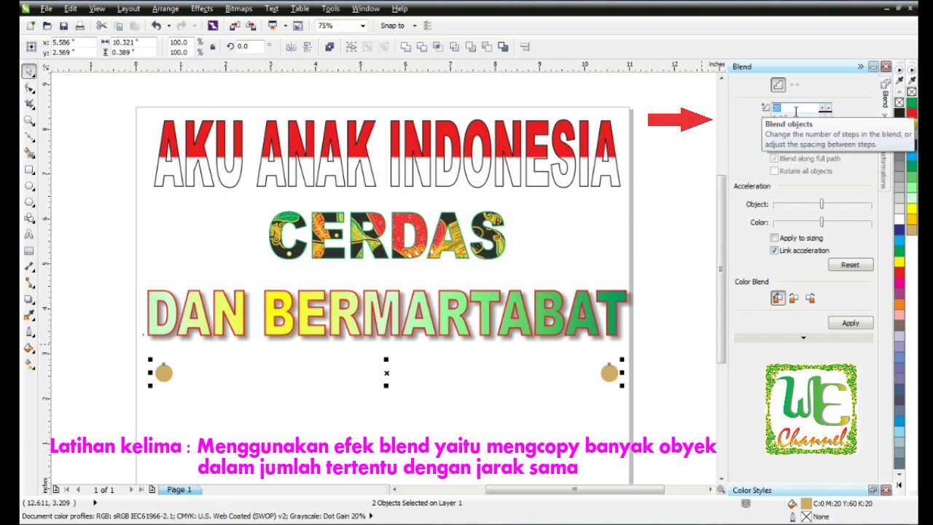
text(10)
click(852, 323)
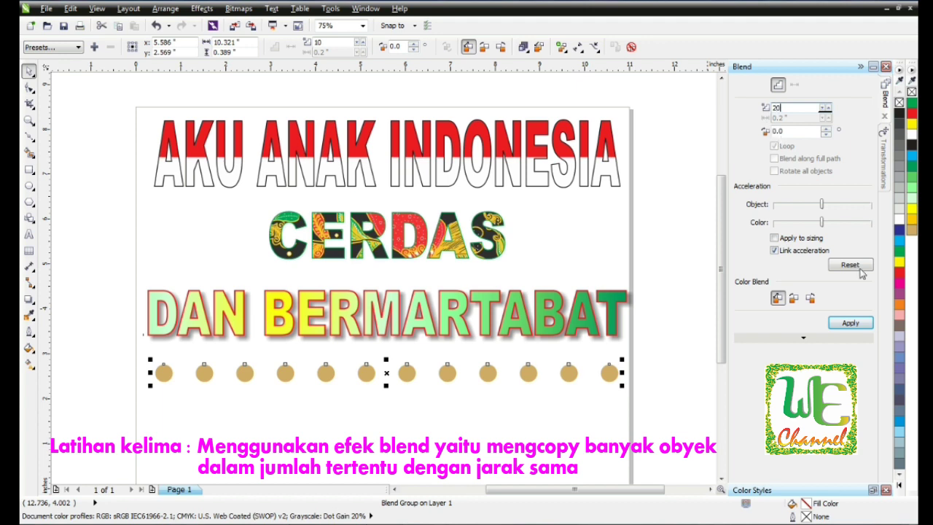
Increase the circle blend to 20 steps and deselect it
click(858, 325)
double_click(777, 108)
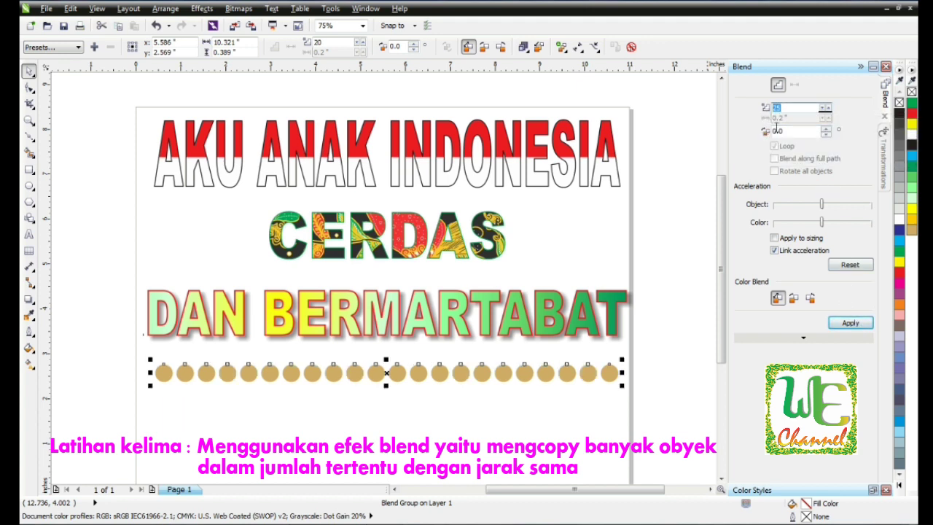
text(20)
click(848, 319)
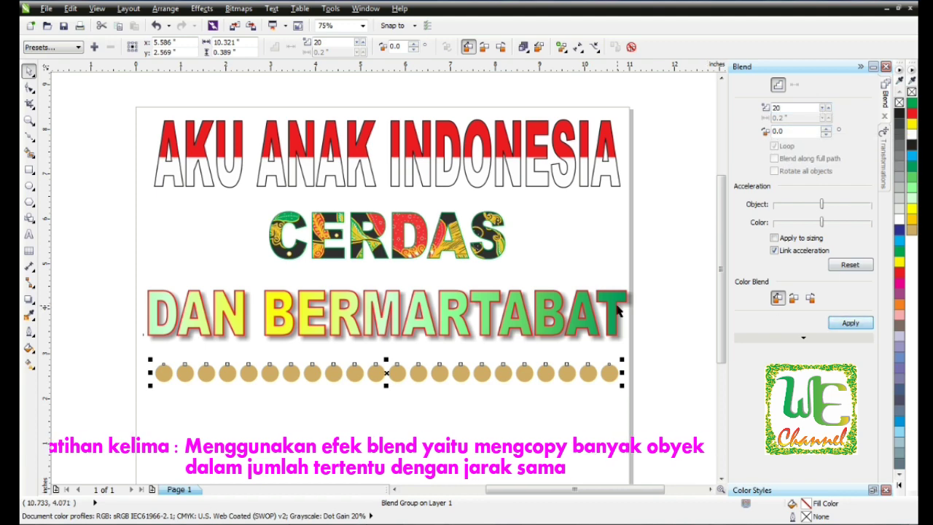
click(660, 225)
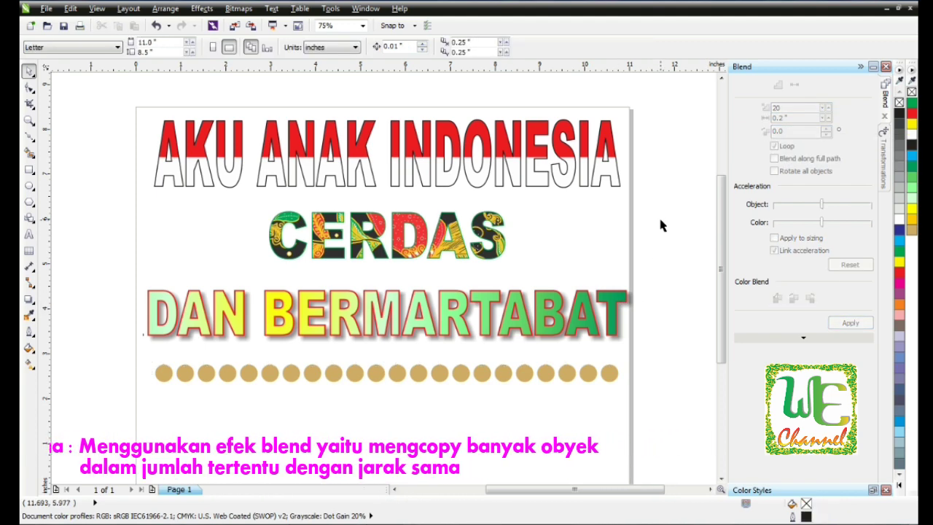
Duplicate the row of blended circles about 0.67 inches below the original and colour the copy red
click(413, 373)
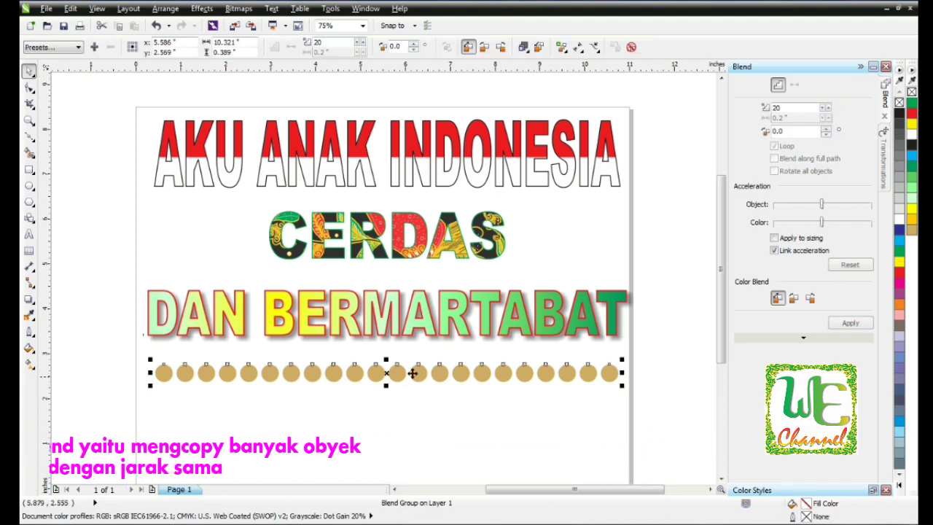
drag(412, 373, 413, 403)
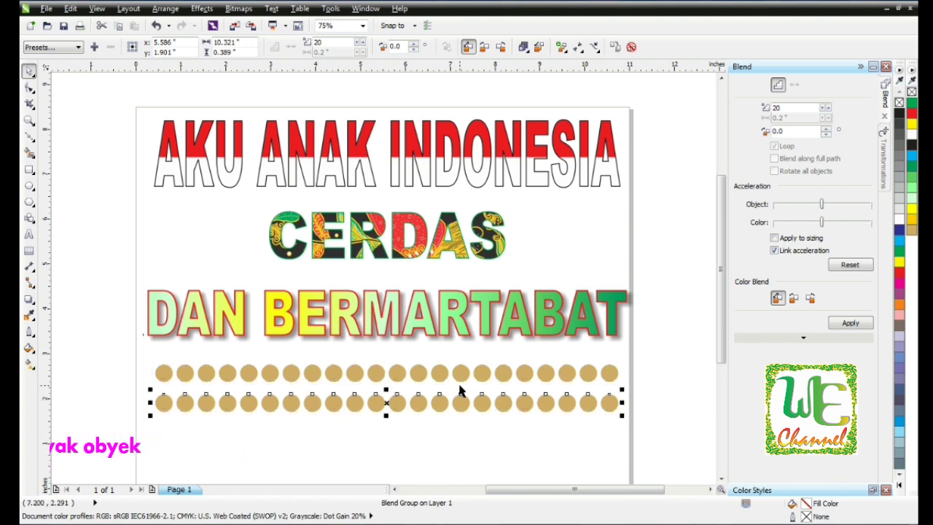
click(901, 272)
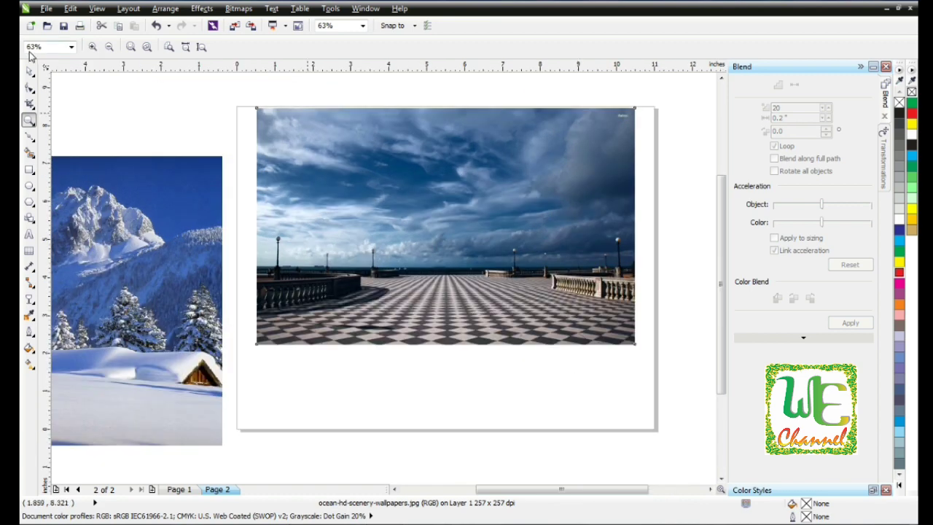
Move the snowy mountain picture onto Page 2, over the ocean terrace picture
key(Tab)
click(162, 121)
drag(140, 315, 550, 300)
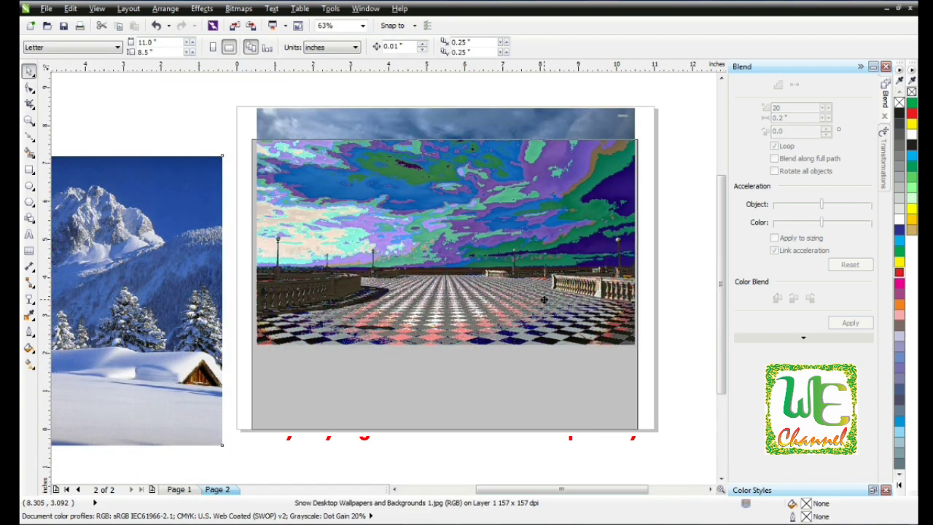
Align the snowy mountain picture over the terrace picture and fade it out toward the upper right with a linear transparency starting beside the hut
drag(643, 136, 640, 129)
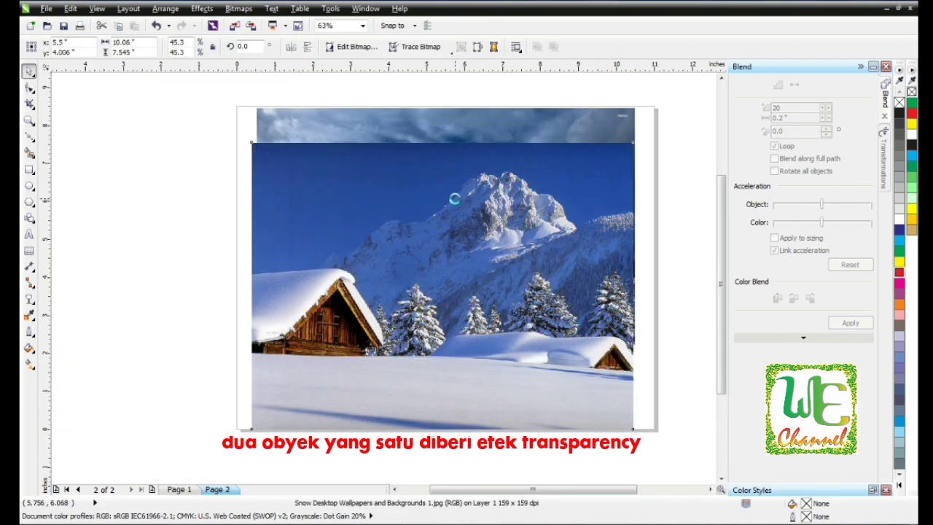
click(29, 299)
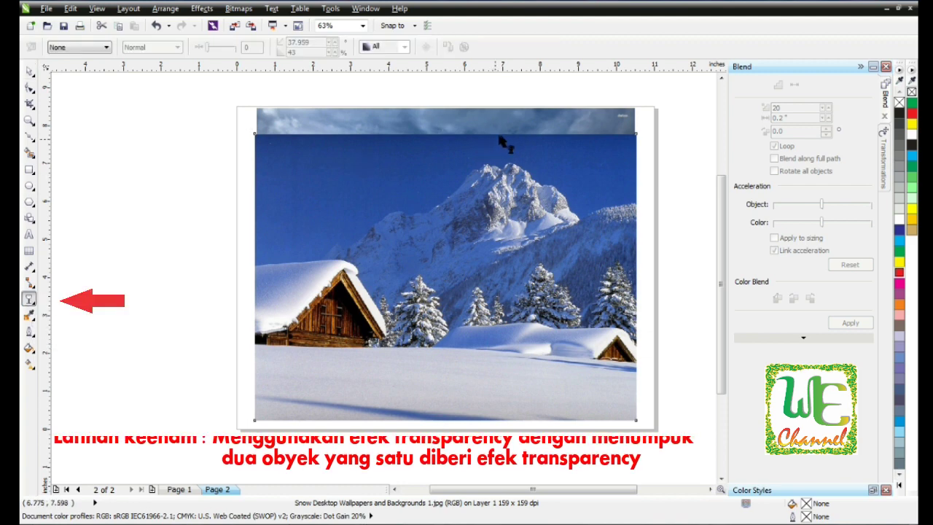
drag(519, 138, 447, 212)
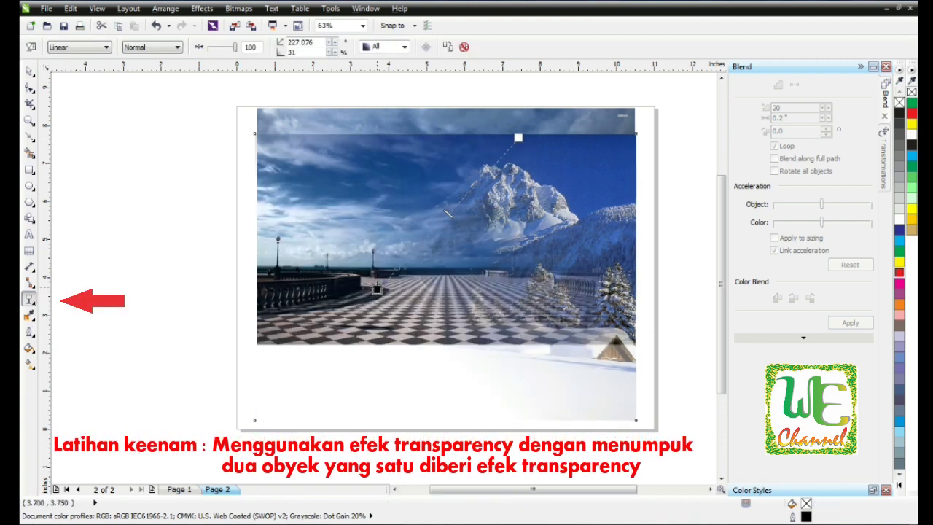
drag(530, 140, 456, 210)
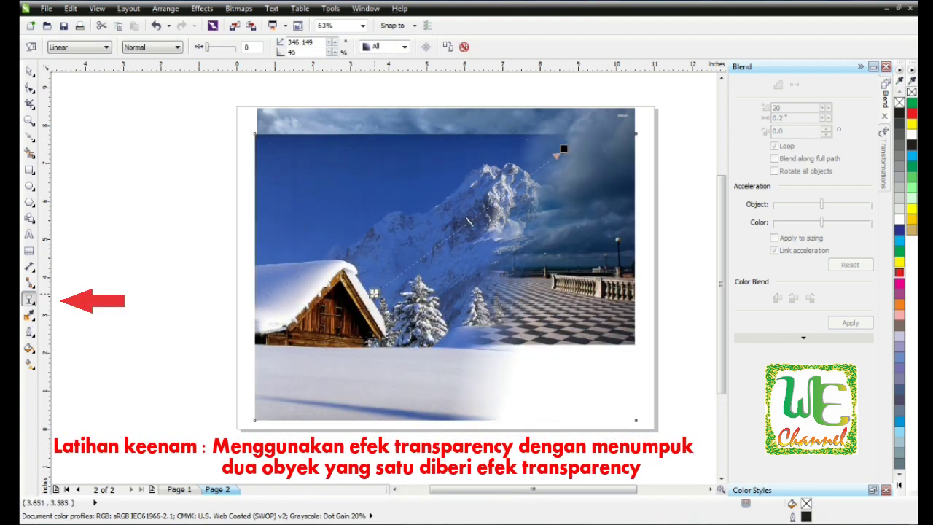
drag(561, 150, 487, 200)
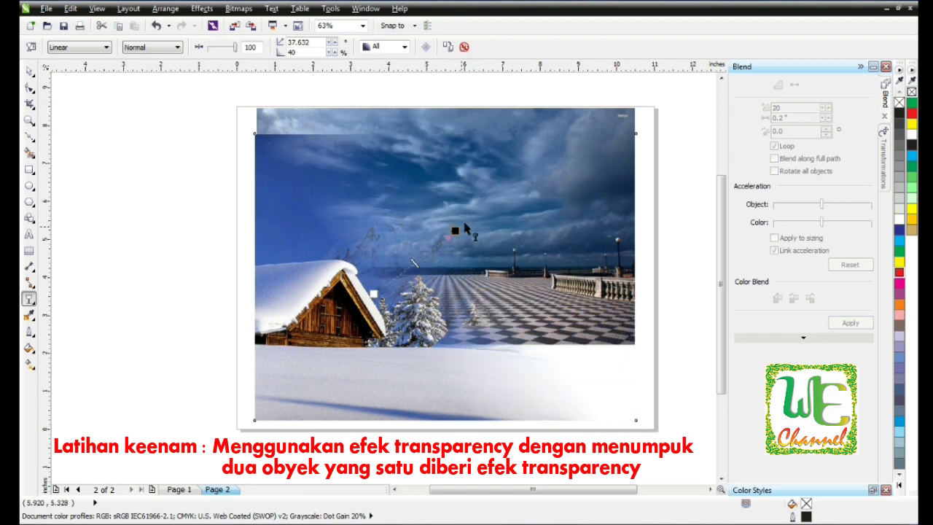
drag(455, 248, 438, 264)
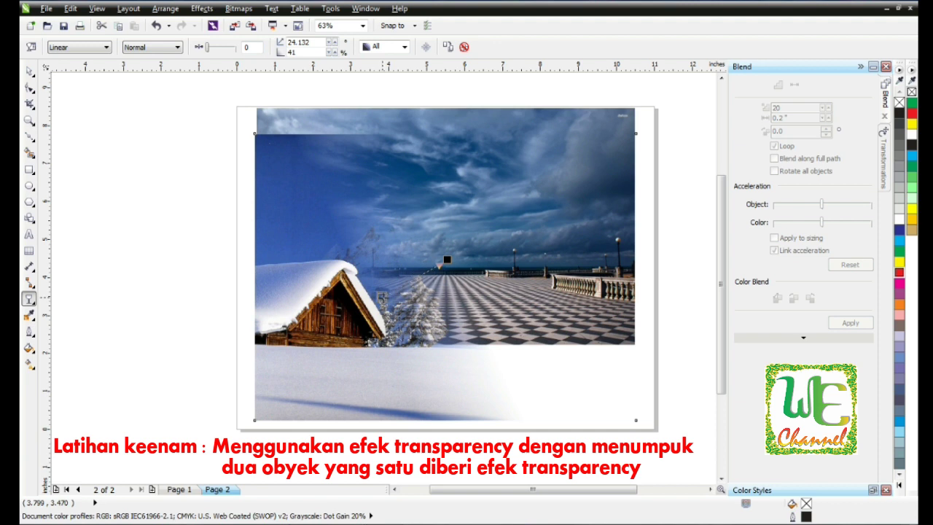
drag(382, 298, 428, 327)
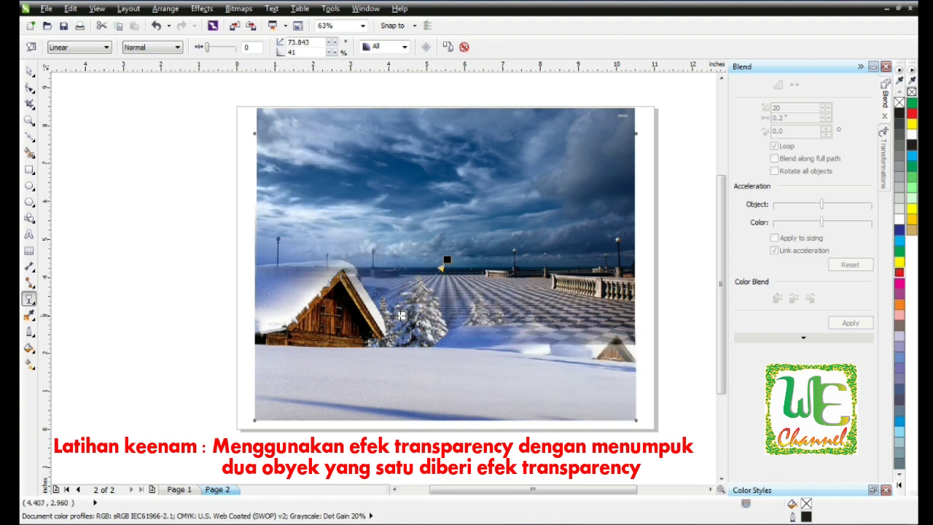
drag(395, 298, 404, 293)
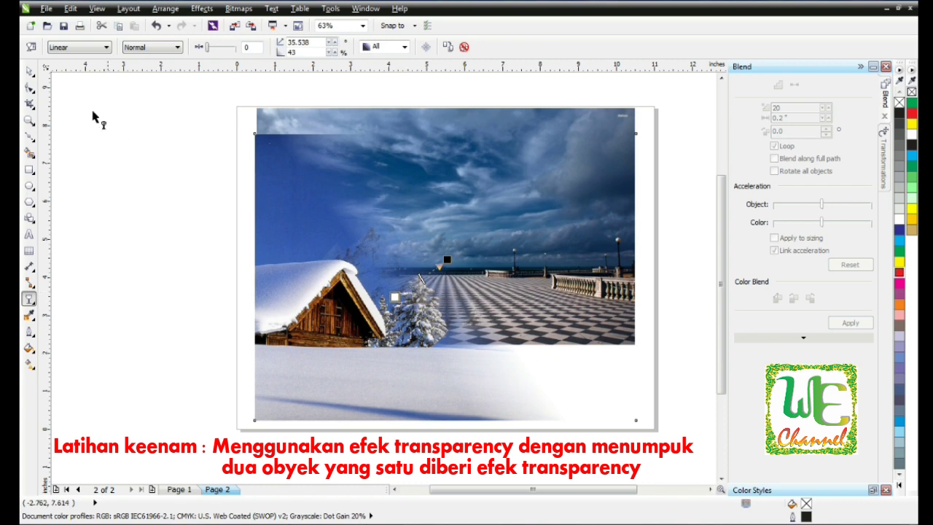
Move the snowy picture up to the terrace picture's upper edge and draw a rectangle about 9.83 by 5.71 inches over both pictures
key(space)
drag(332, 209, 331, 185)
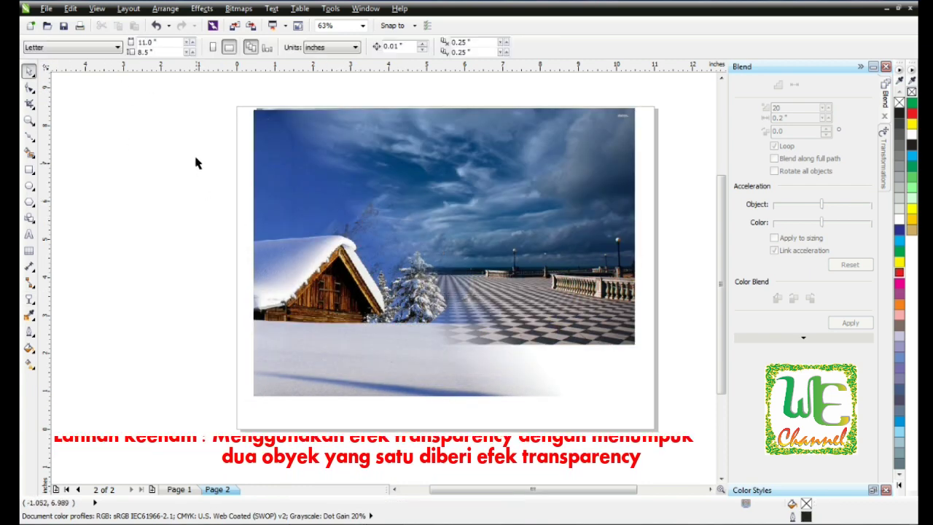
key(F6)
mouse_move(258, 128)
mouse_down()
mouse_move(566, 349)
mouse_move(632, 343)
mouse_up()
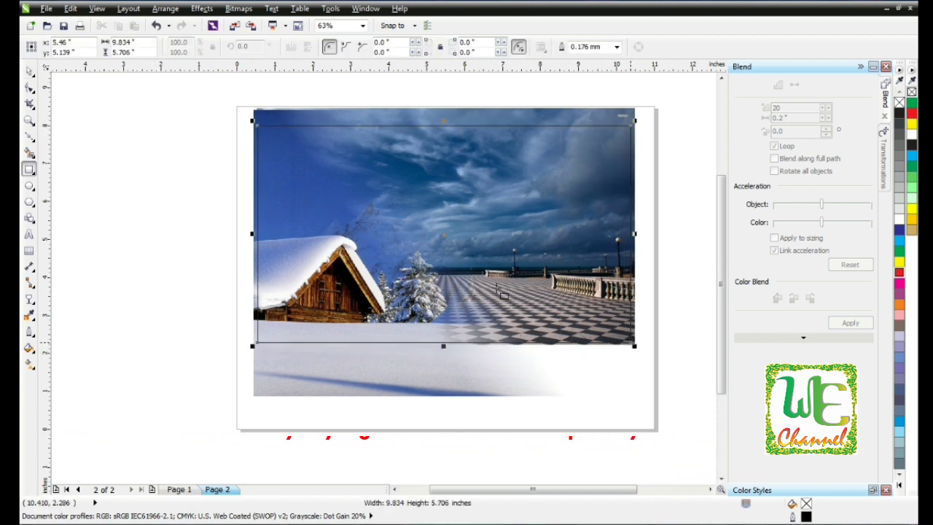
PowerClip both the snowy mountain and terrace pictures inside the rectangle
key(space)
click(348, 352)
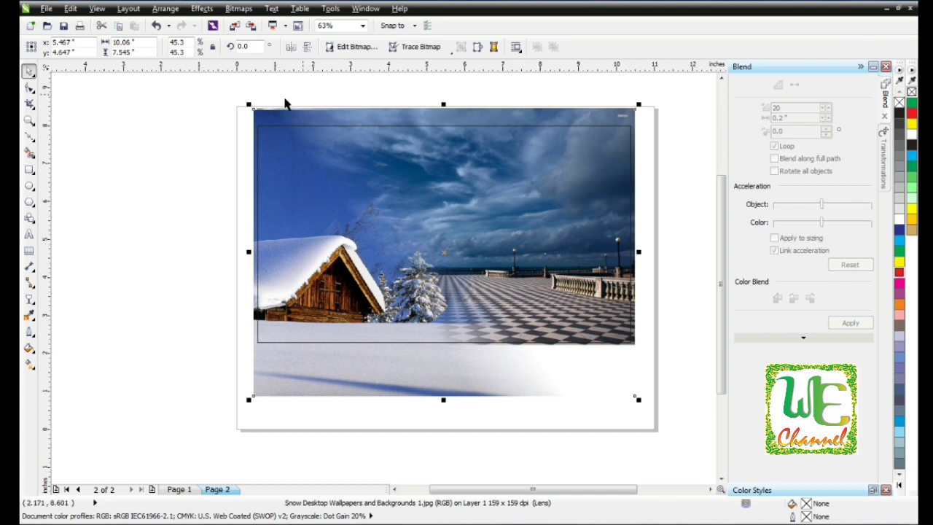
key(ctrl+a)
click(202, 8)
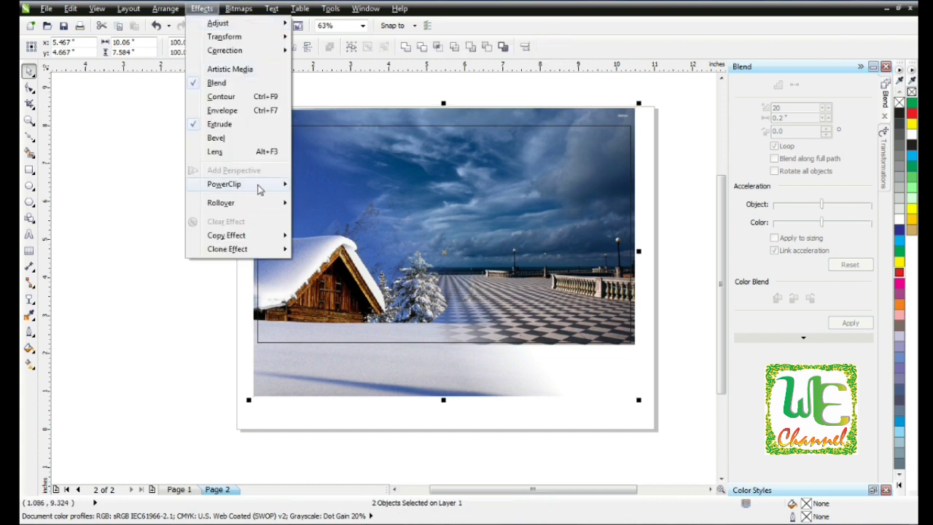
mouse_move(226, 183)
click(335, 183)
click(330, 127)
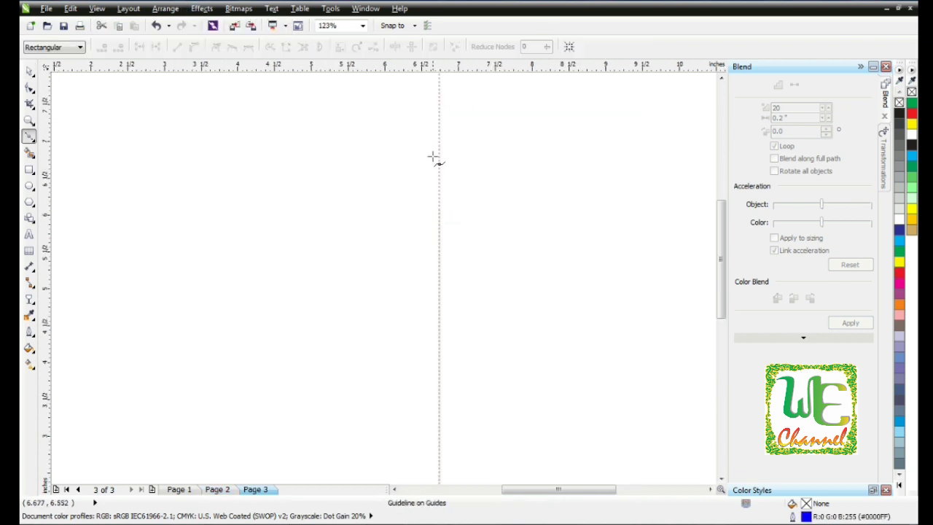
Draw a wavy Bezier half-petal about 2.1 inches tall along Page 3's vertical guideline and shift its upper waist node slightly away from the line
click(438, 137)
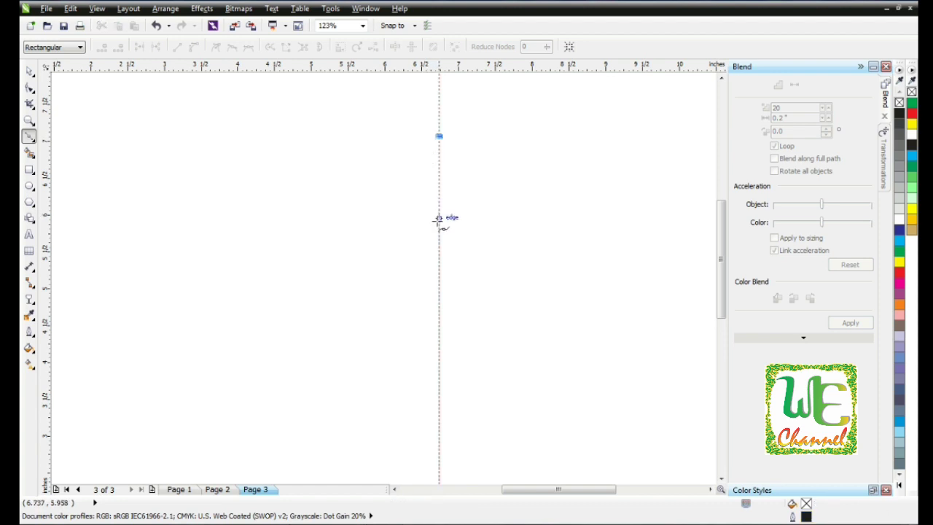
mouse_move(439, 219)
mouse_down()
mouse_move(457, 253)
mouse_move(497, 281)
mouse_up()
click(439, 220)
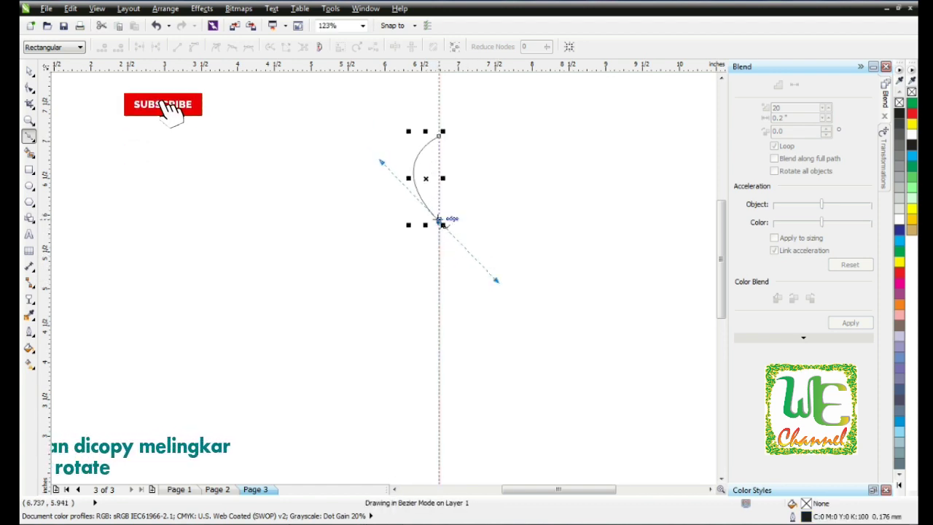
mouse_move(426, 255)
mouse_down()
mouse_move(415, 260)
mouse_move(434, 257)
mouse_up()
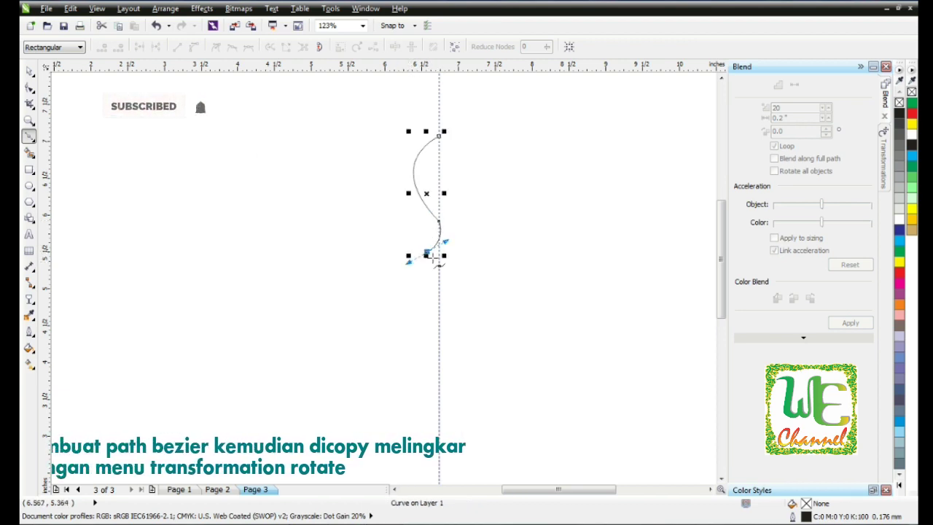
double_click(427, 252)
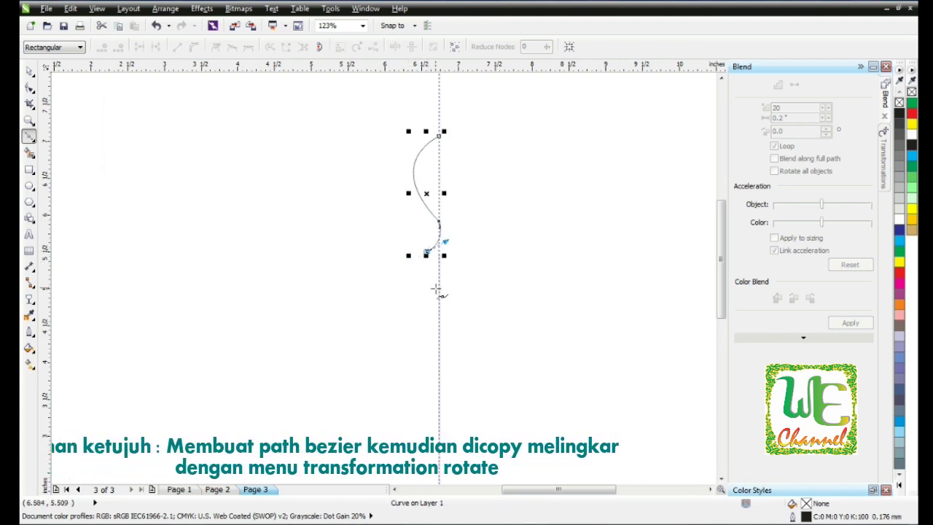
drag(438, 291, 474, 324)
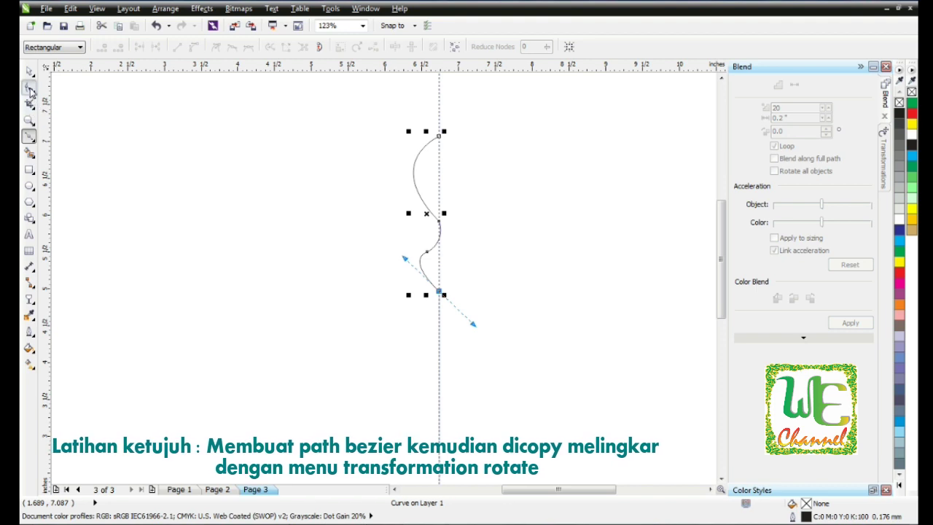
click(30, 89)
drag(439, 221, 434, 219)
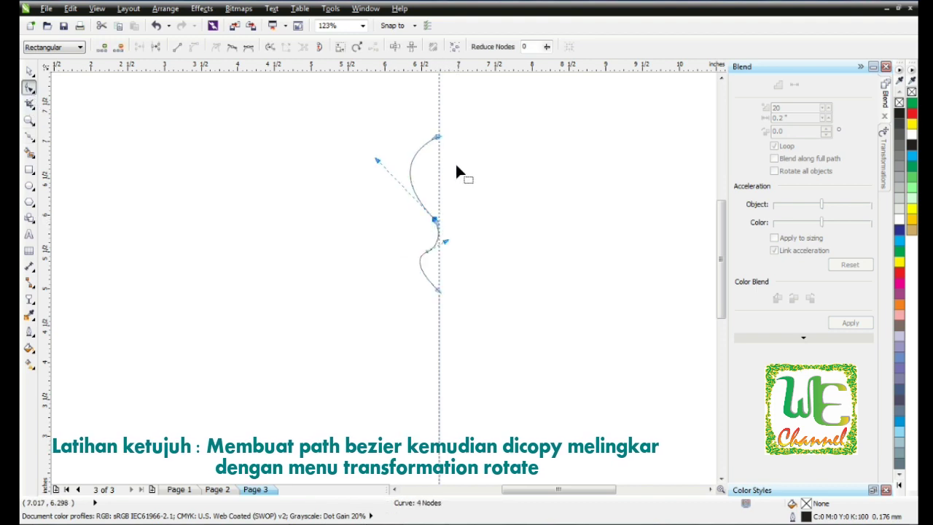
Set the half-petal curve's outline width to 1.0 mm and deselect it
click(30, 71)
click(587, 47)
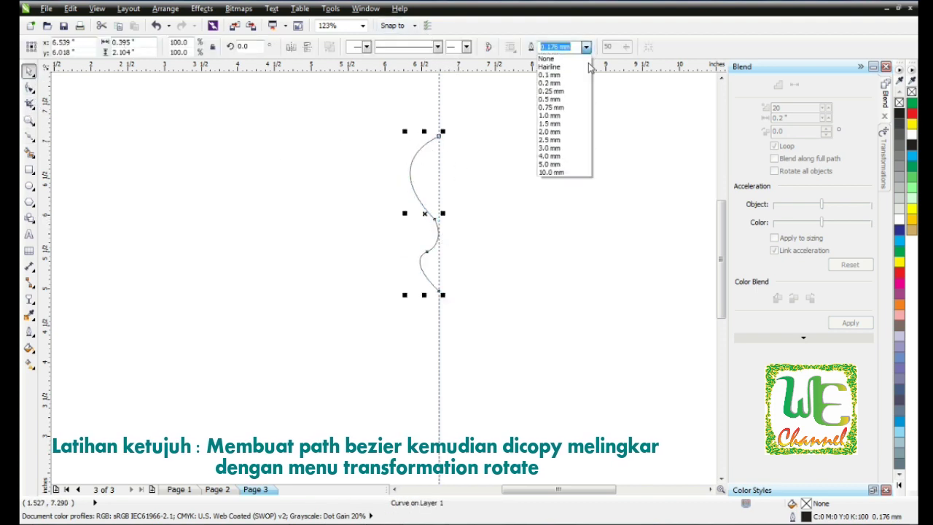
click(576, 119)
click(490, 199)
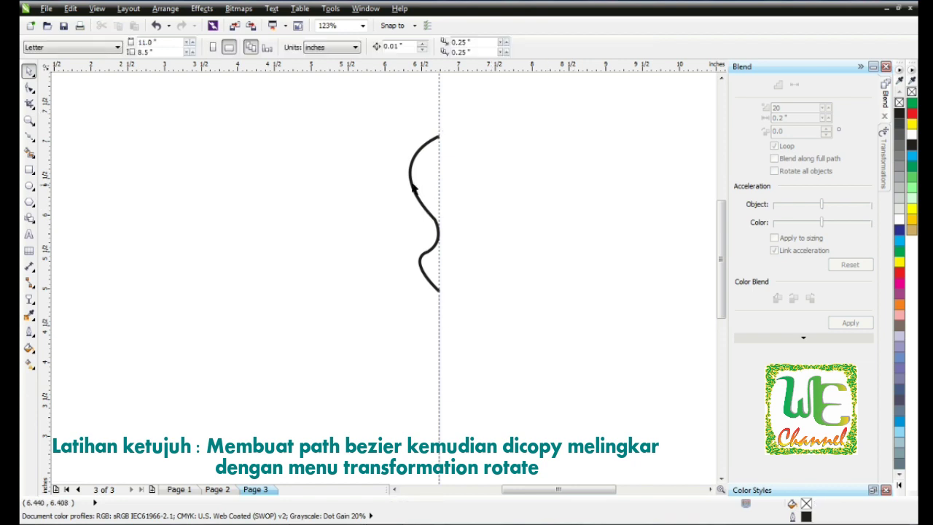
Create a horizontally mirrored copy of the curve on the guideline's other side and combine both halves into one curve
click(410, 182)
drag(406, 209, 458, 220)
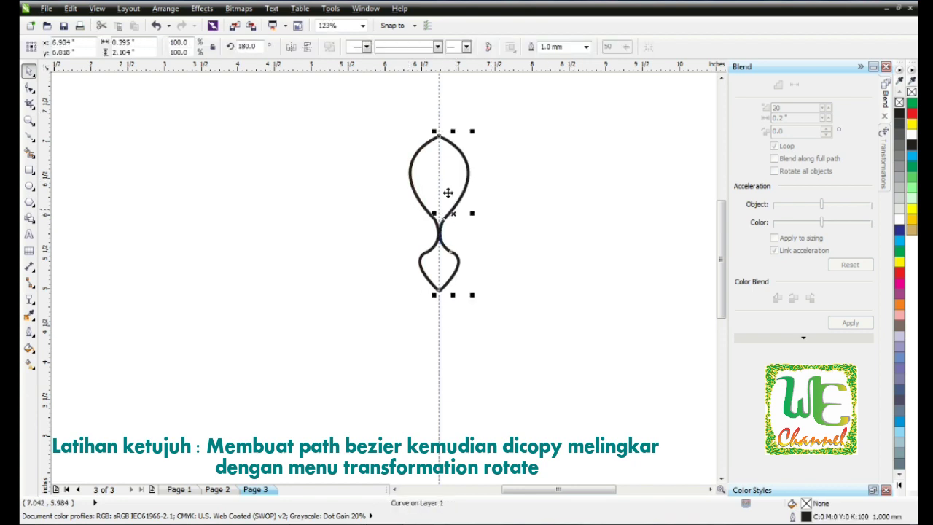
shift+click(423, 148)
click(405, 47)
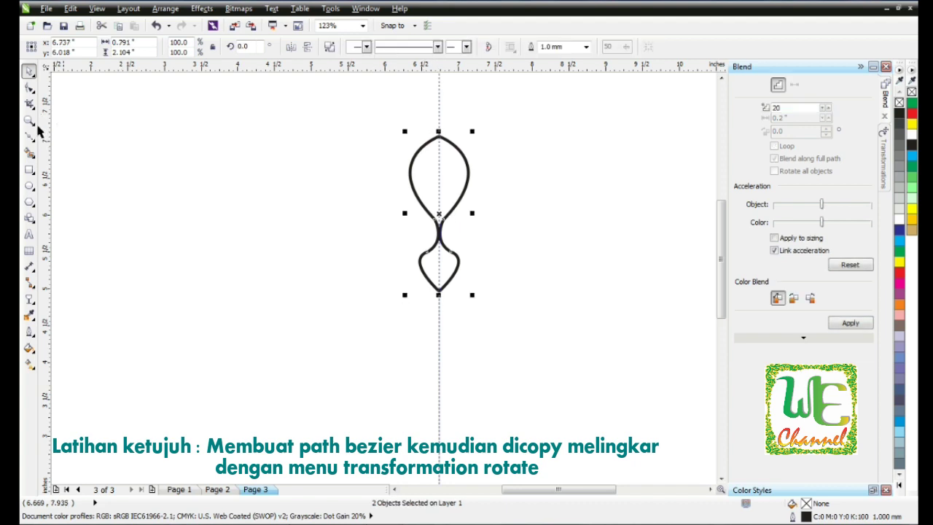
Join the two halves' overlapping end nodes at the petal's upper and lower tips
click(29, 88)
drag(432, 130, 450, 147)
click(139, 47)
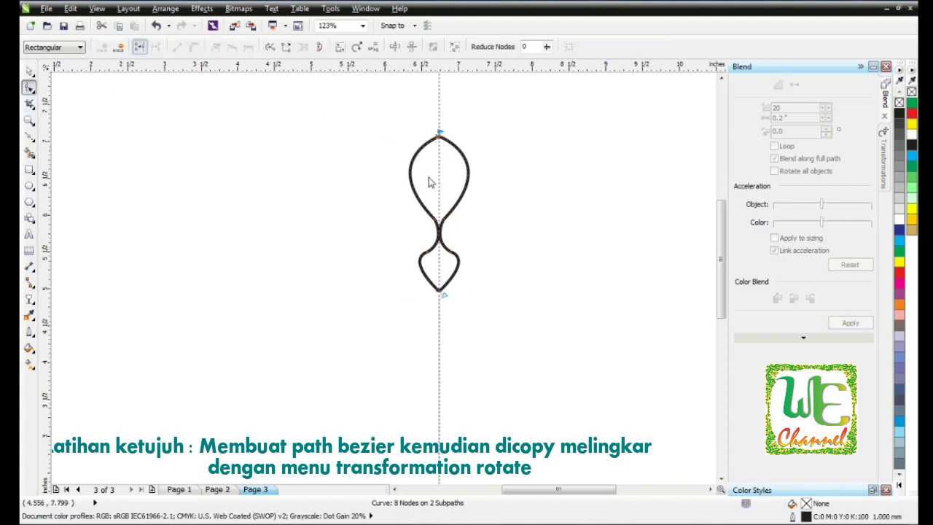
drag(413, 282, 458, 312)
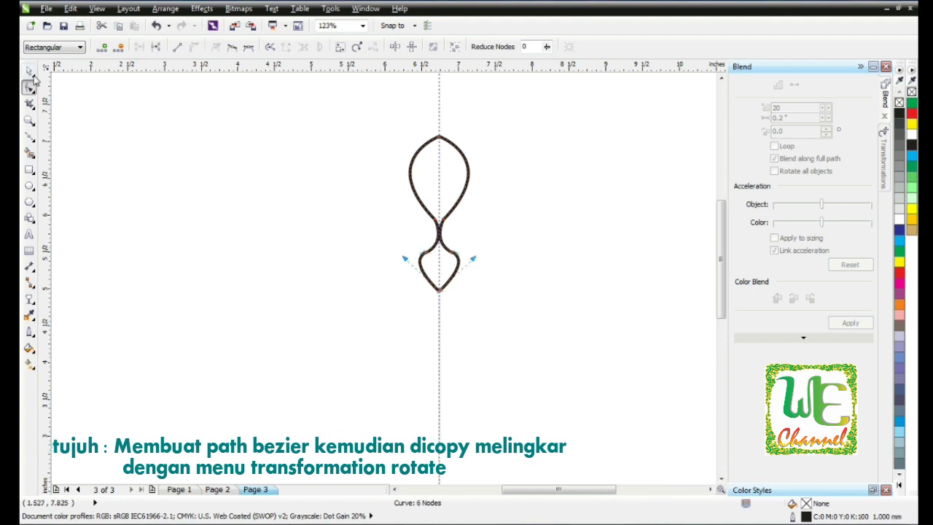
Create a vertically mirrored copy of the petal directly below the original and group both petals
key(space)
drag(440, 156, 450, 339)
right_click(450, 339)
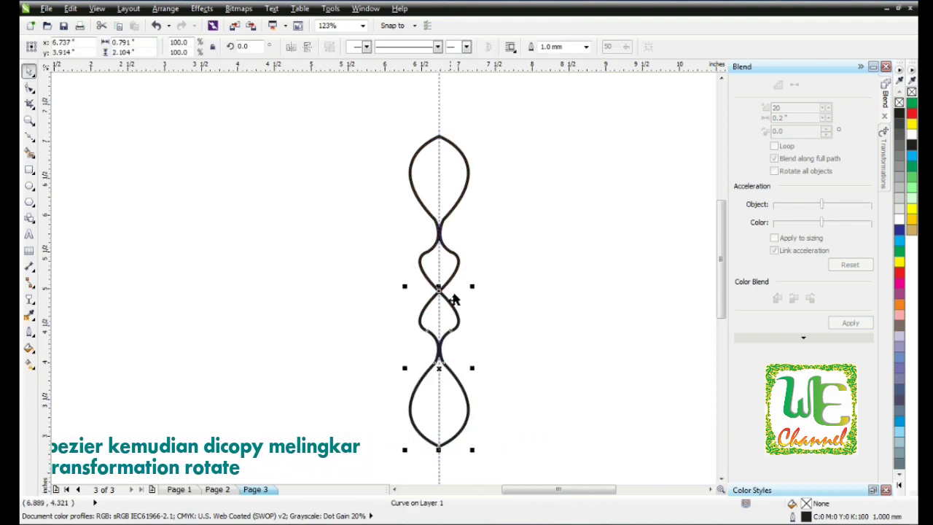
shift+click(460, 261)
click(352, 47)
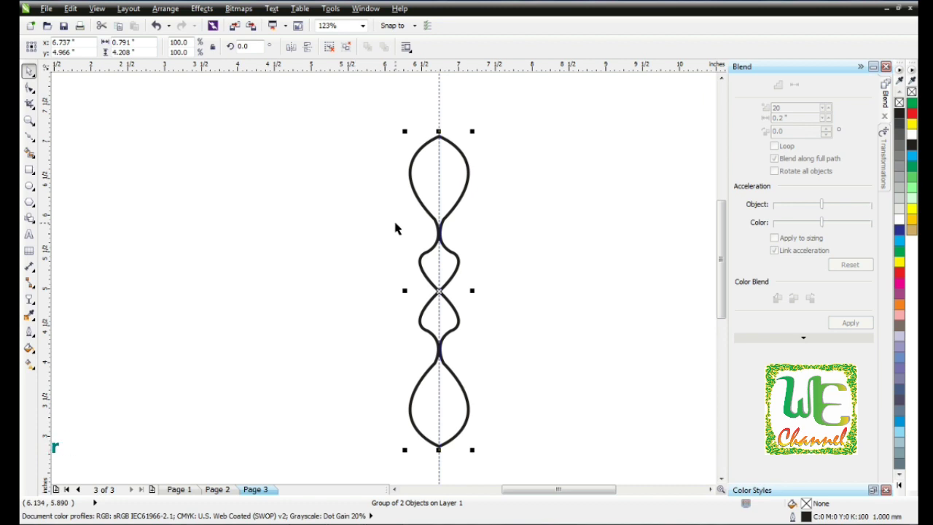
Try Rotate transformations of 45 degrees on the petal group with 4 copies and with 2 copies, undoing the attempts
key(alt+F8)
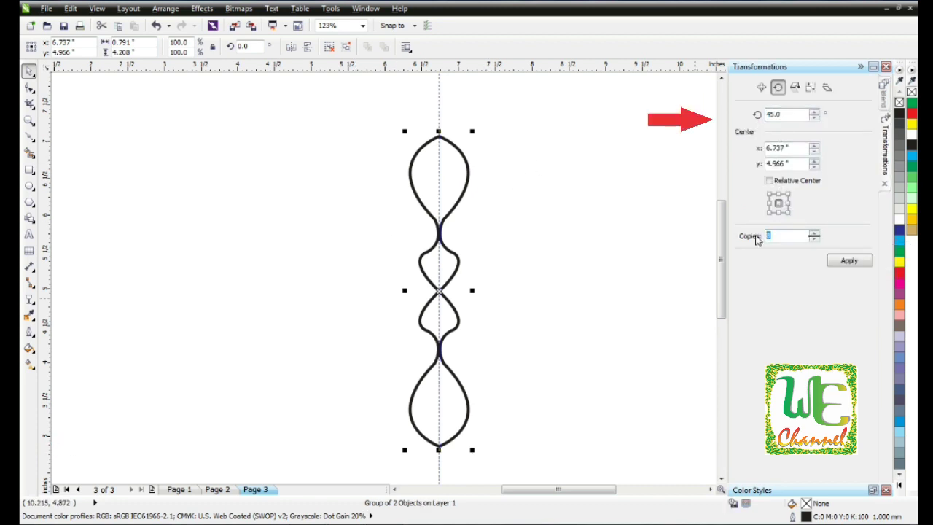
click(849, 261)
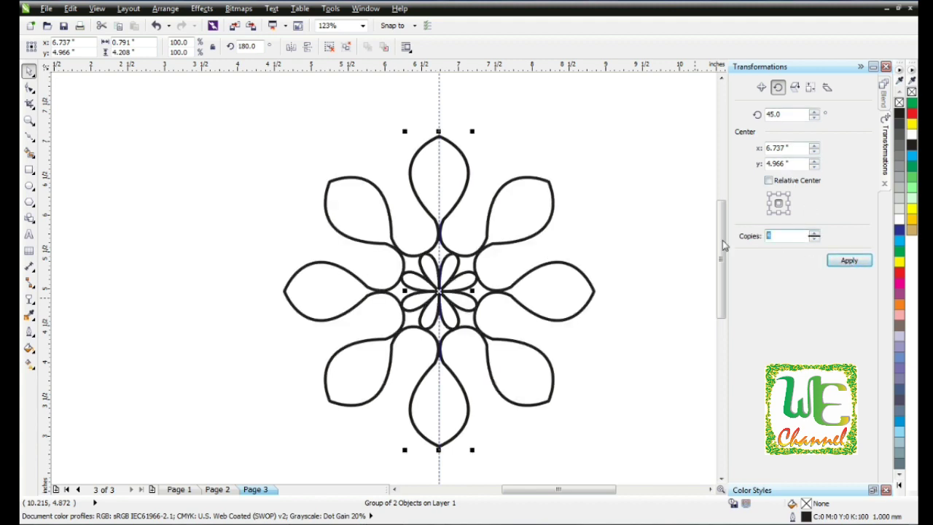
click(850, 261)
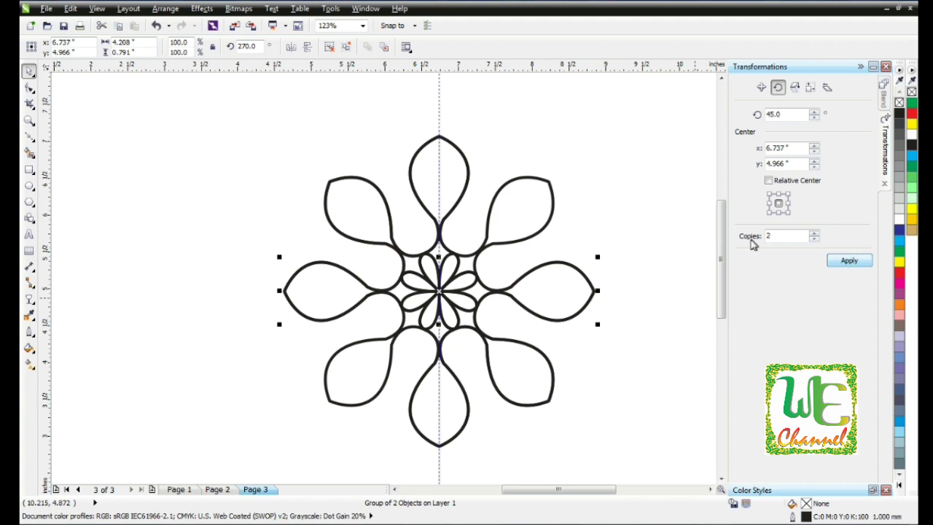
key(ctrl+z)
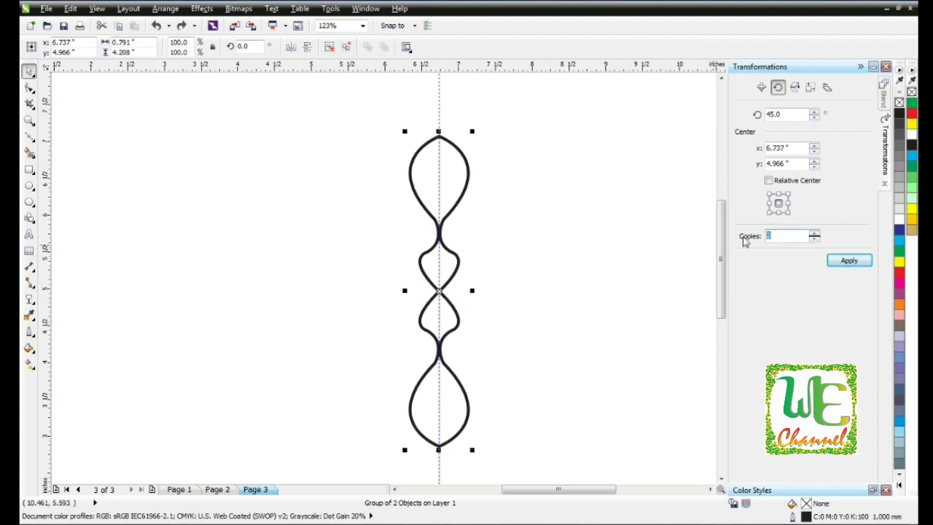
click(851, 261)
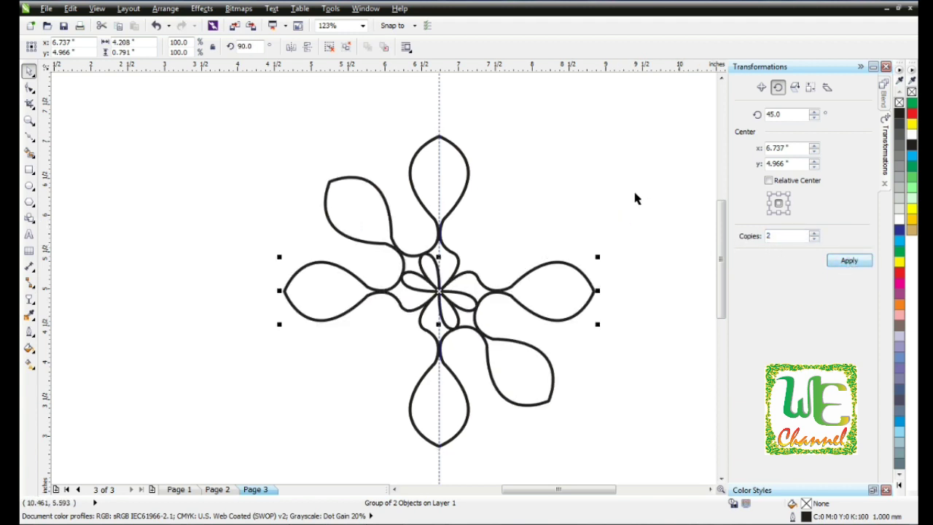
key(ctrl+z)
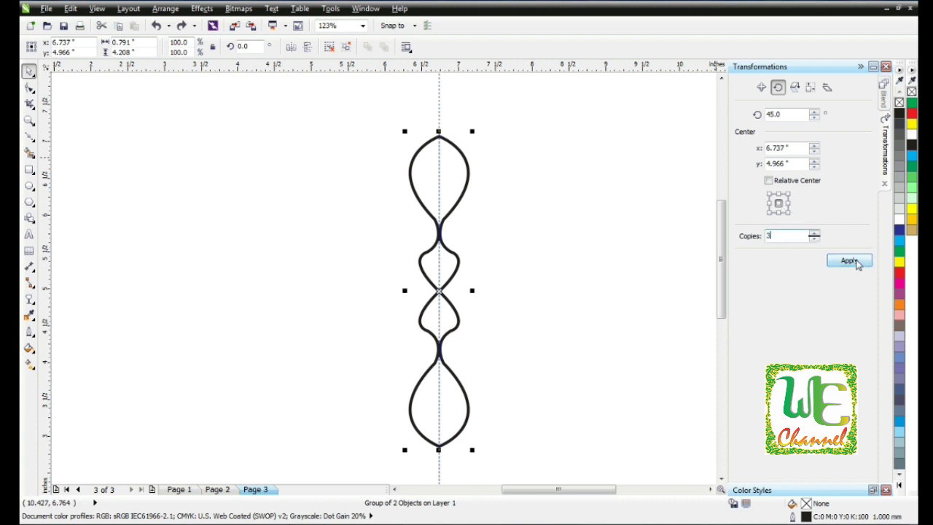
Create 3 copies of the petal group, each rotated 45 degrees around its centre
text(3)
click(853, 261)
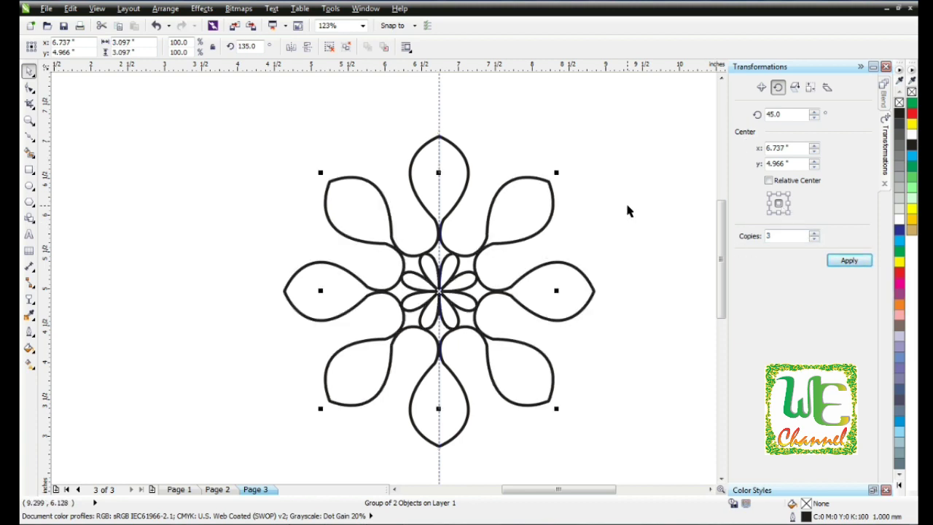
Draw a five-sided polygon about 3.35 inches wide and high beside the petal flower
drag(286, 140, 496, 393)
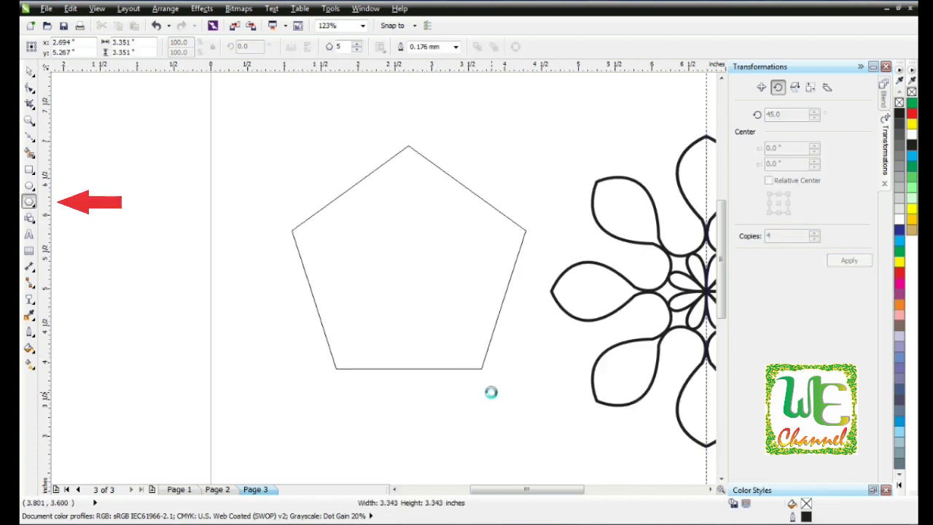
Set the outline width of the five-sided polygon to 1.0 mm
click(29, 70)
click(456, 47)
click(432, 118)
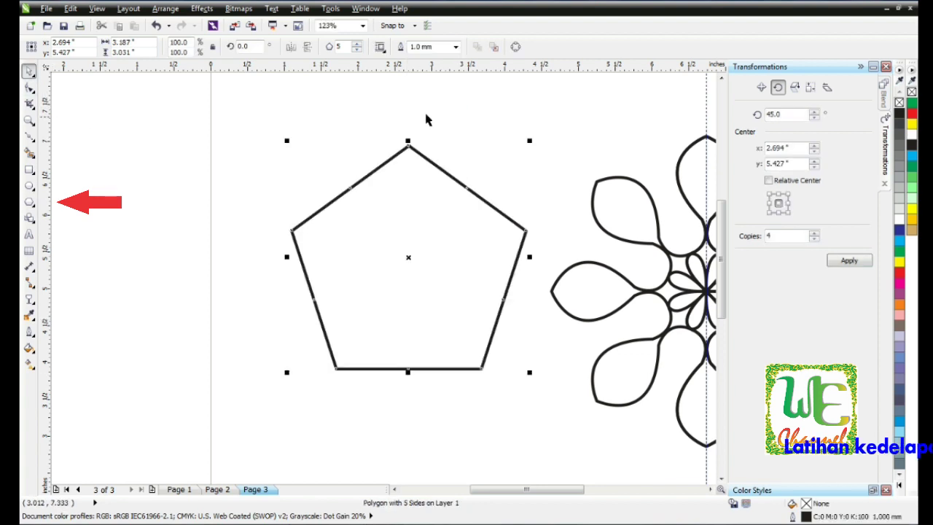
Try the polygon with 3, 4, 6 and 7 sides, and return it to 5 sides
double_click(339, 46)
text(3)
key(Return)
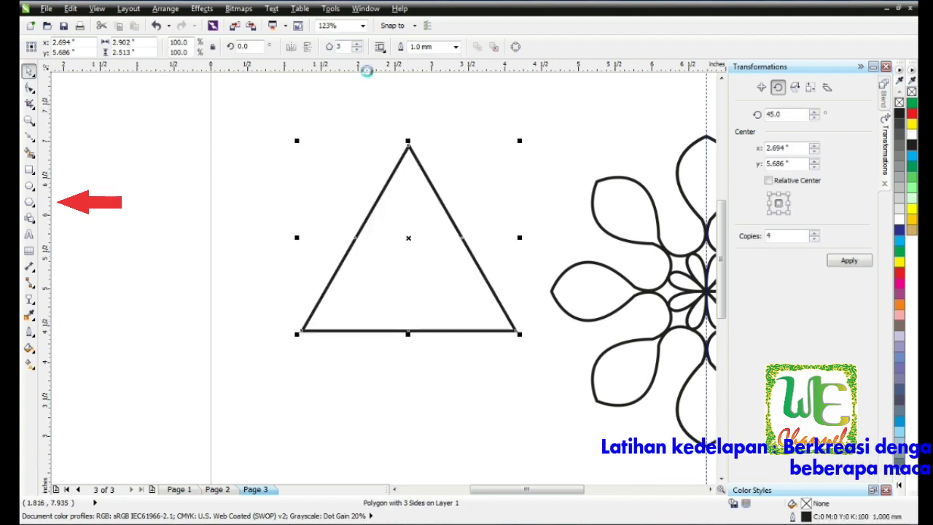
click(357, 44)
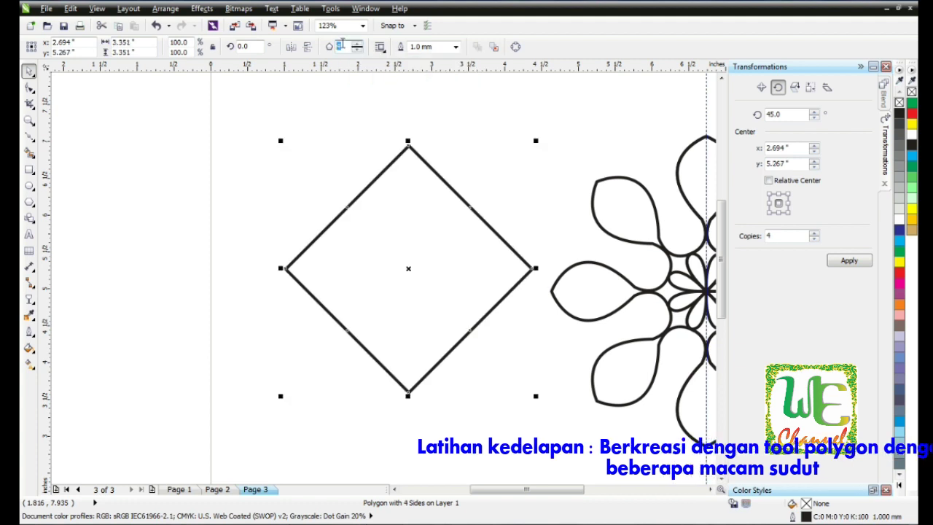
click(356, 44)
click(356, 44)
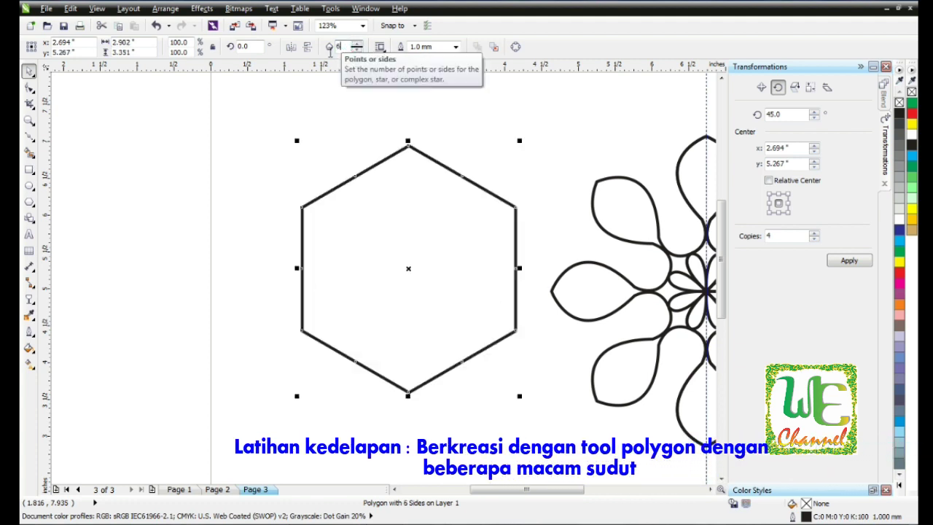
click(357, 44)
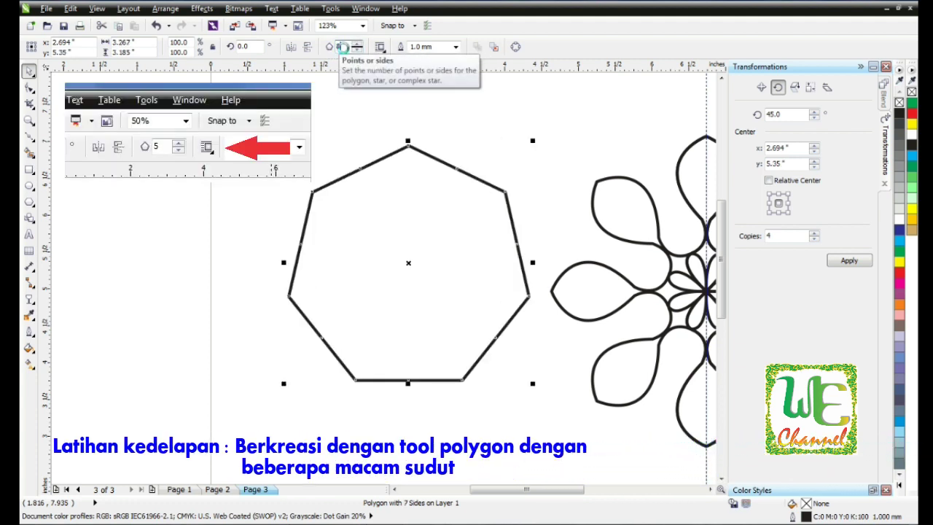
click(356, 44)
text(5)
key(Return)
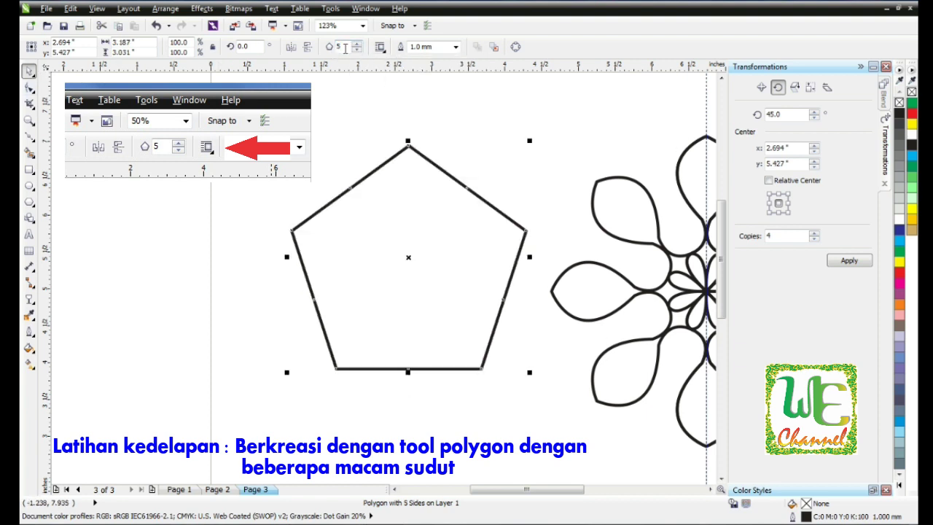
Set the polygon to 6 sides and pull a side's middle node inward to form a six-pointed star
key(Return)
click(29, 87)
drag(356, 177, 386, 229)
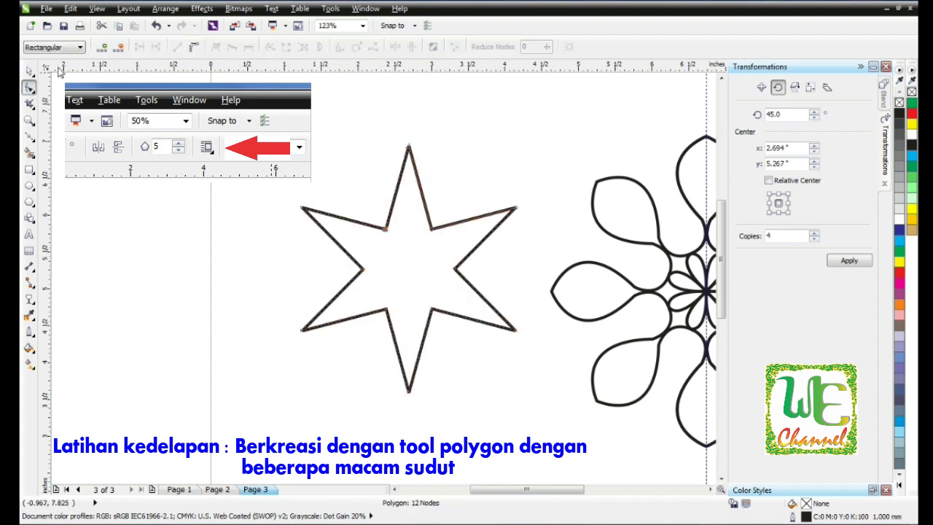
Bend both edges of the star's upper point outward so all six points become rounded petals
click(29, 72)
click(29, 87)
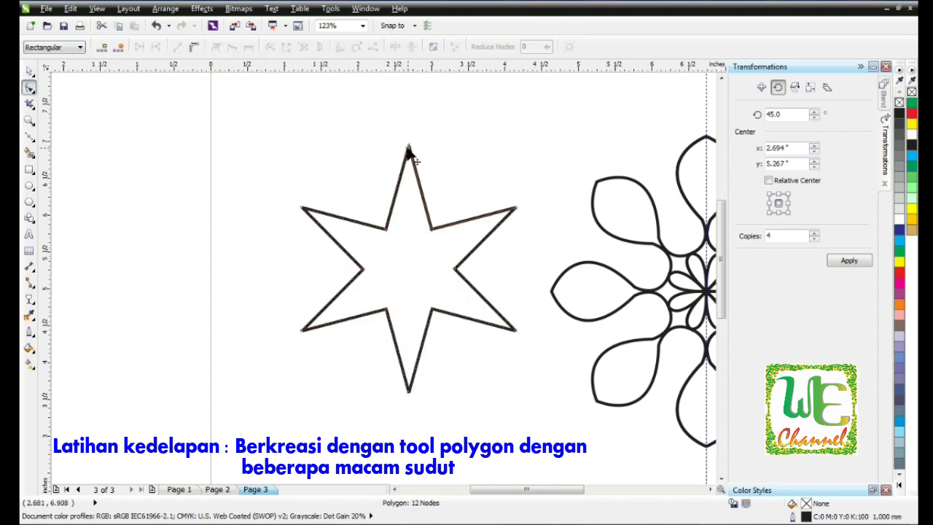
drag(404, 175, 383, 154)
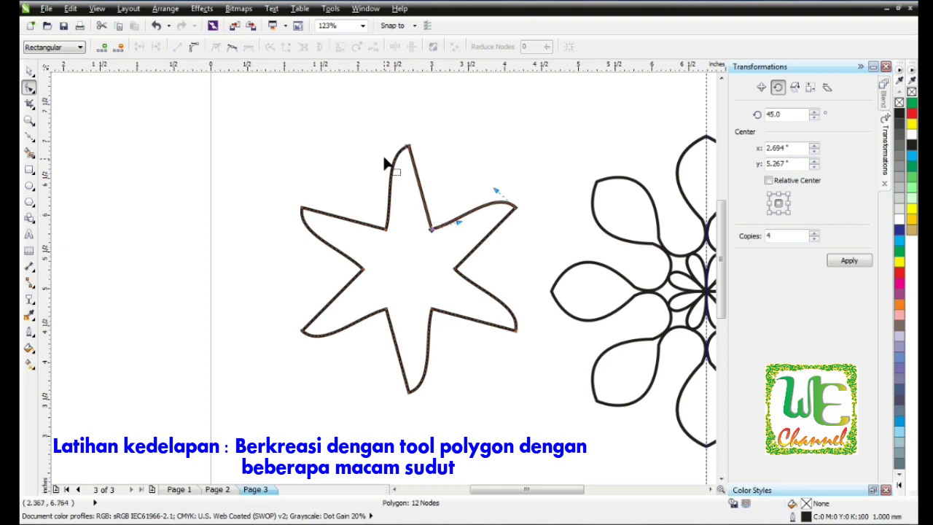
drag(417, 174, 433, 150)
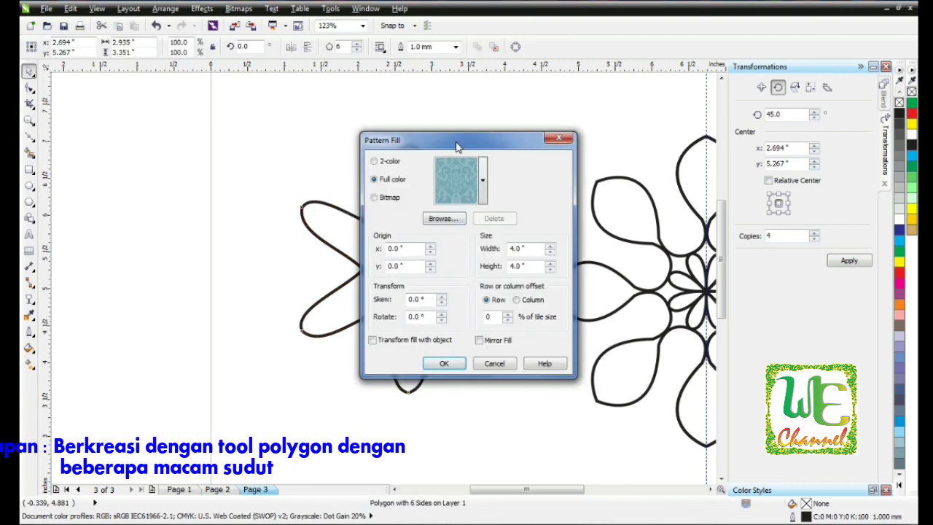
Fill the six-petal shape with the full-color pattern of interlaced grey-brown bands, keeping the 2.309 by 4.0 inch tile size
drag(457, 135, 634, 205)
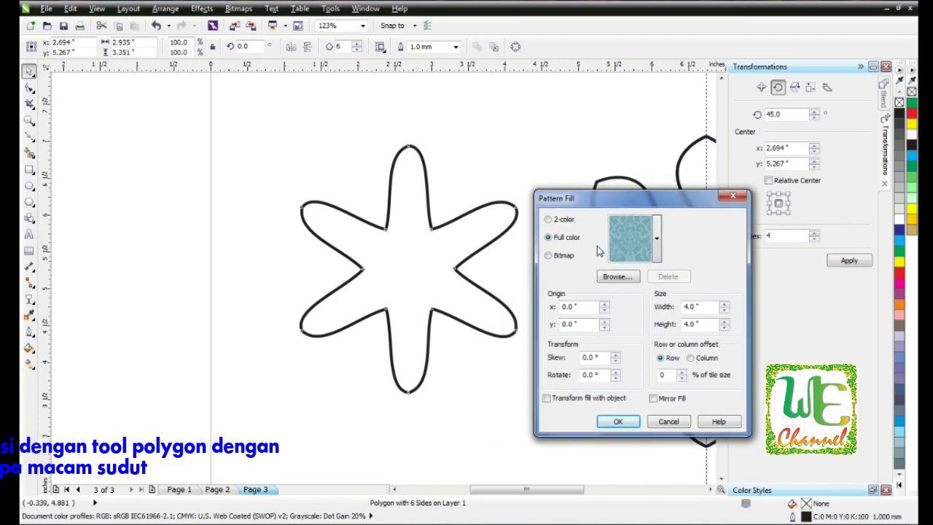
click(655, 238)
scroll(772, 357, down, 1)
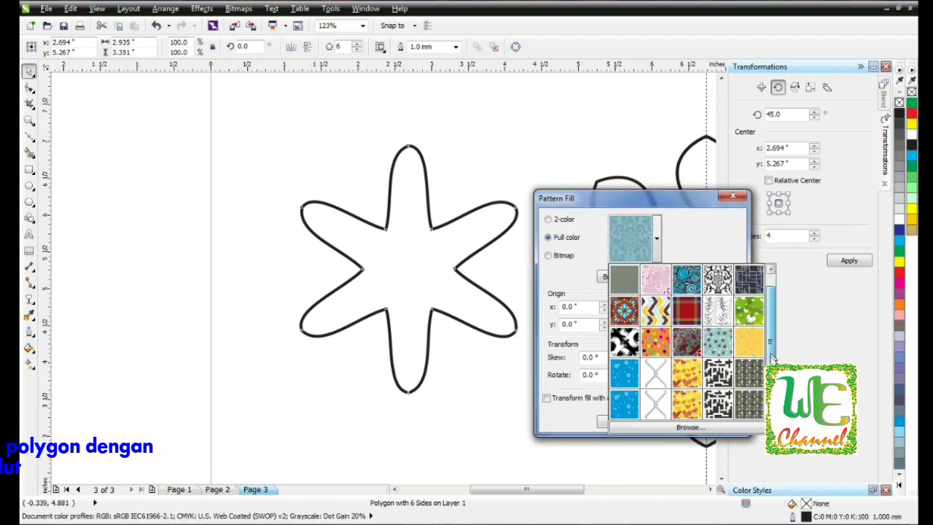
scroll(771, 343, down, 1)
click(655, 404)
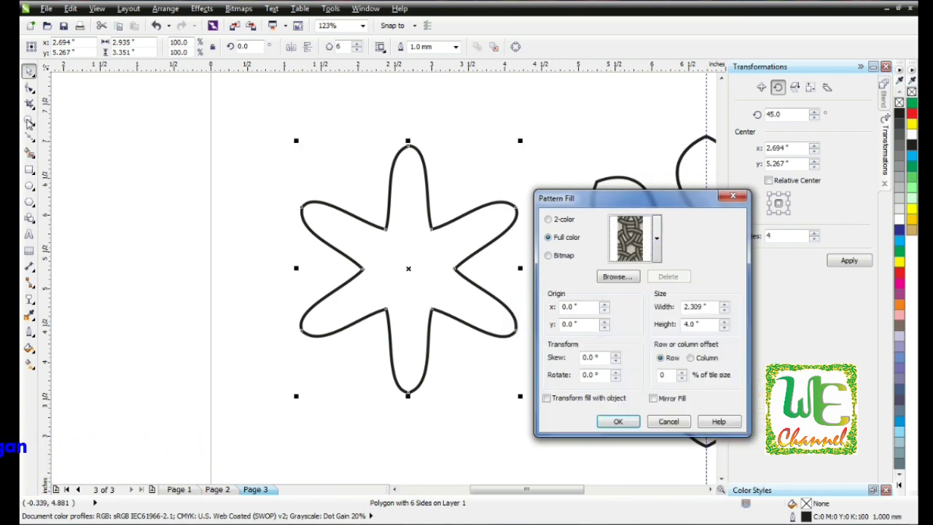
click(618, 422)
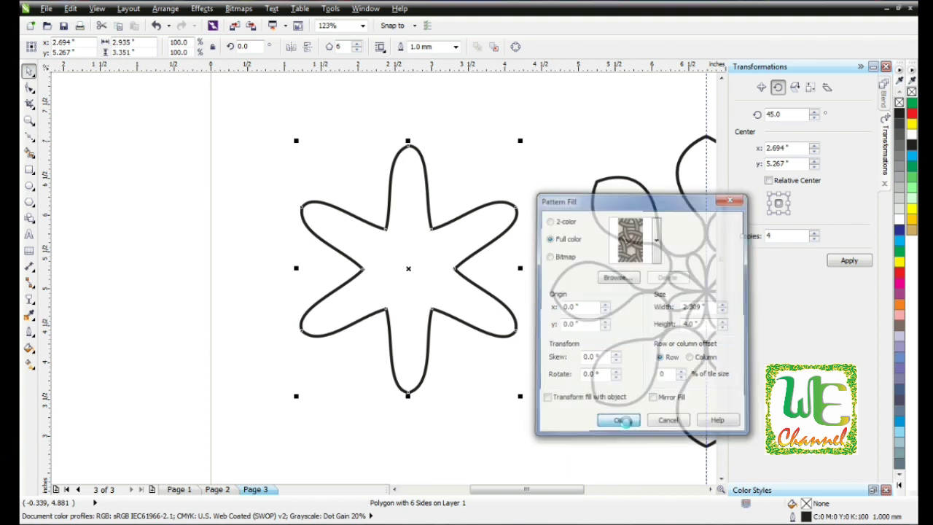
click(227, 240)
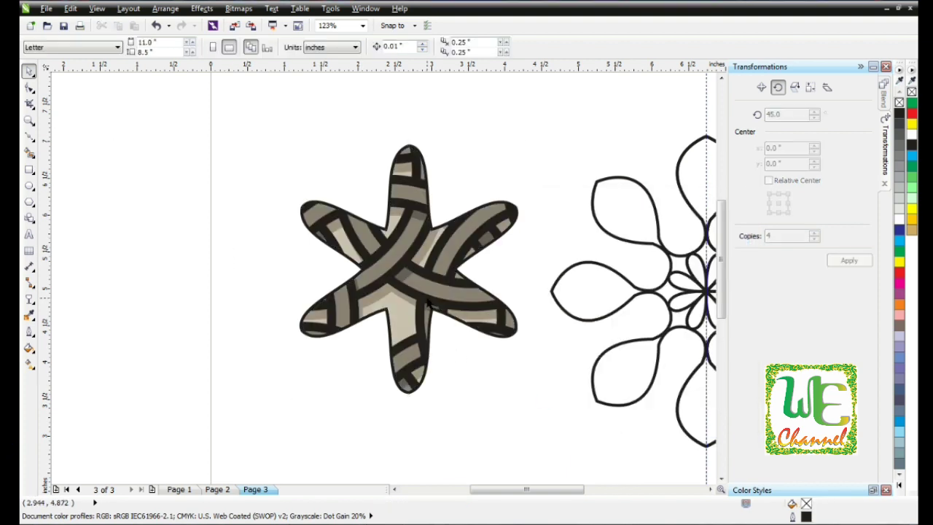
Start a JPEG export of the pattern-filled flower with the color mode set to RGB Color (24-bit)
click(428, 297)
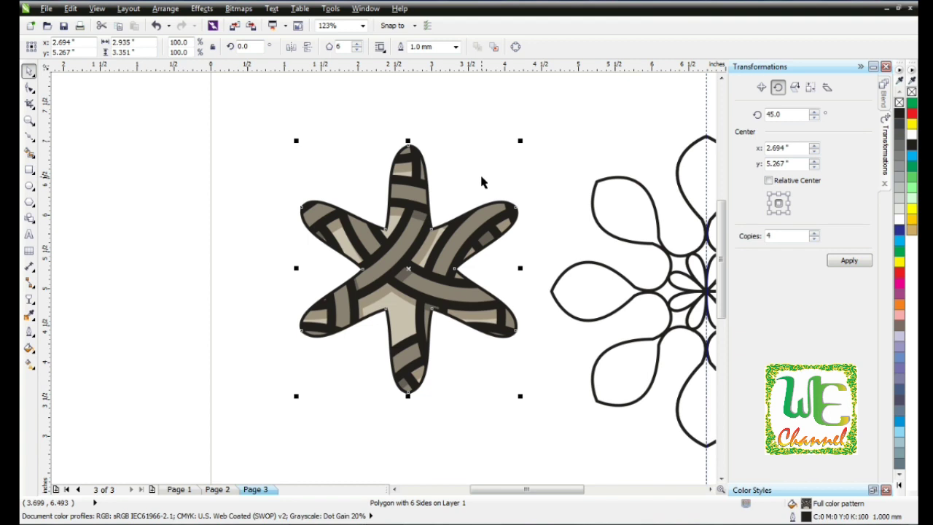
click(479, 181)
scroll(480, 181, down, 2)
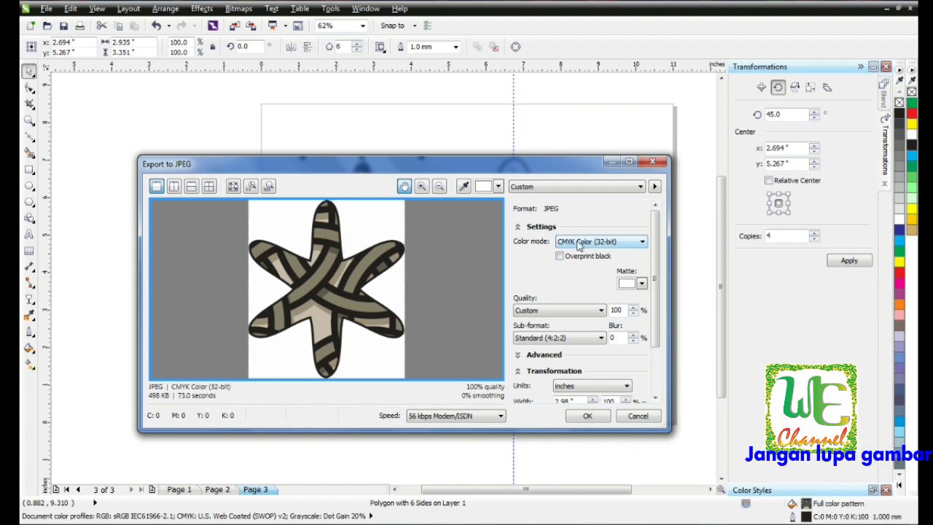
click(642, 243)
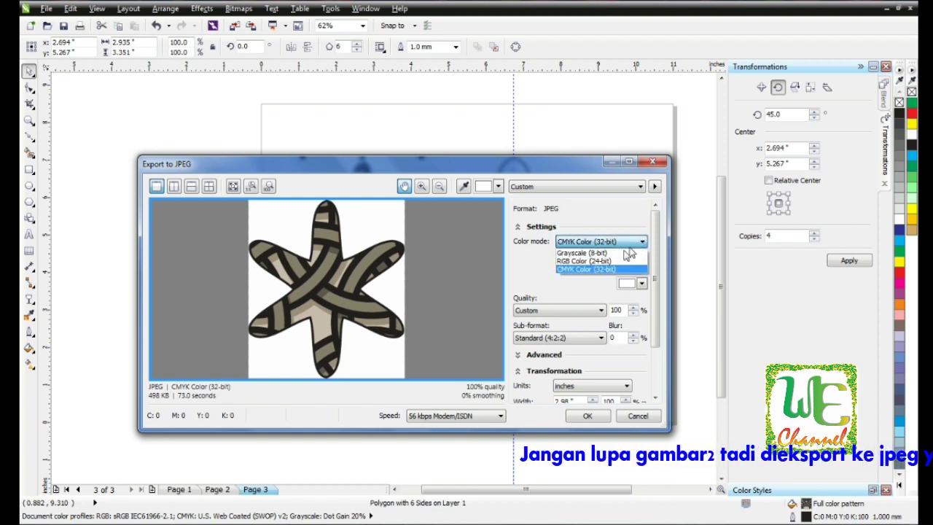
click(623, 261)
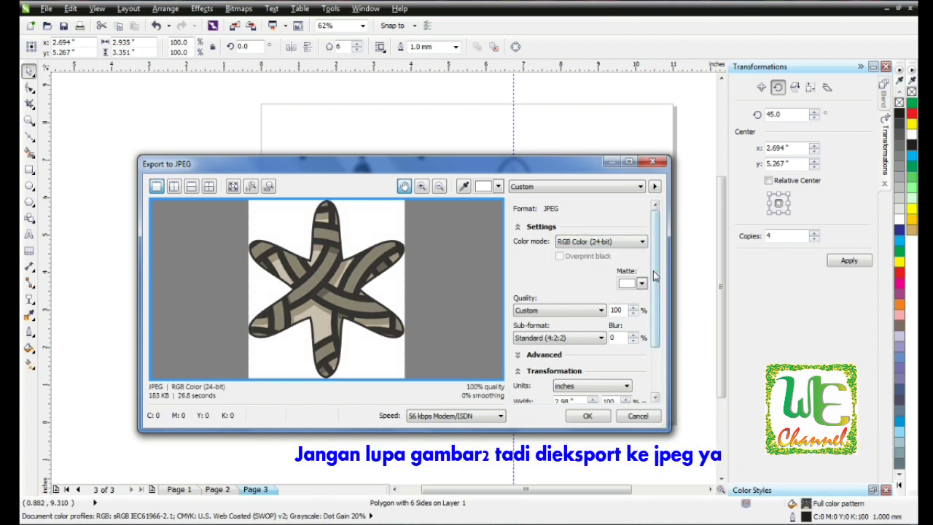
Review the transformation and advanced export settings, complete the flower's JPEG export and deselect the flower
drag(654, 275, 654, 308)
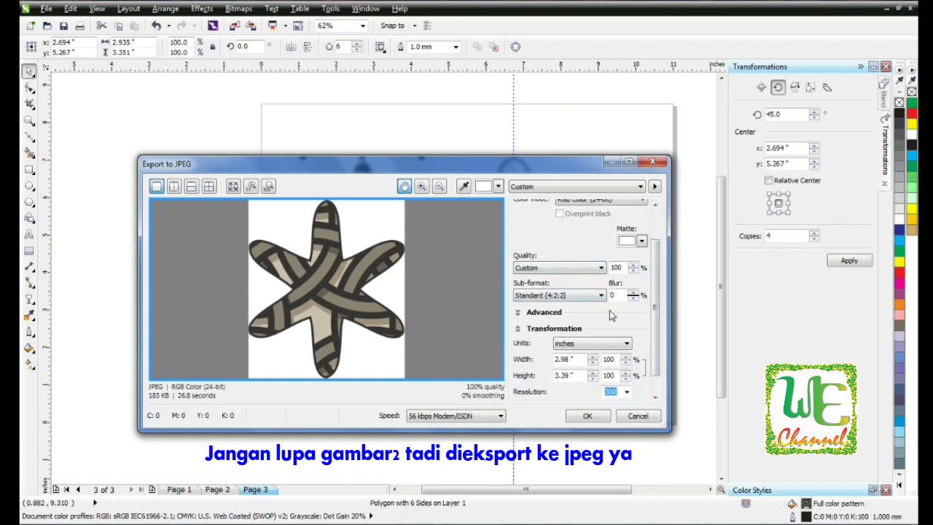
drag(654, 319, 660, 352)
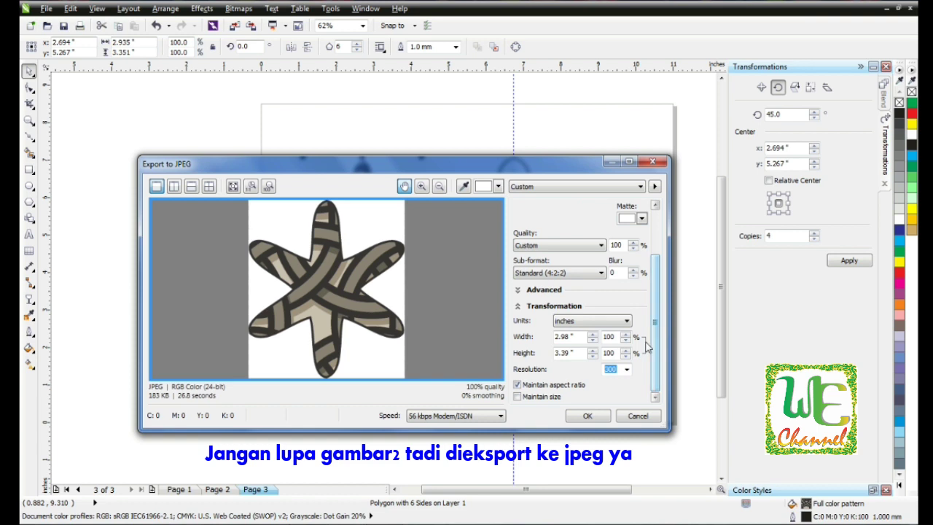
click(519, 290)
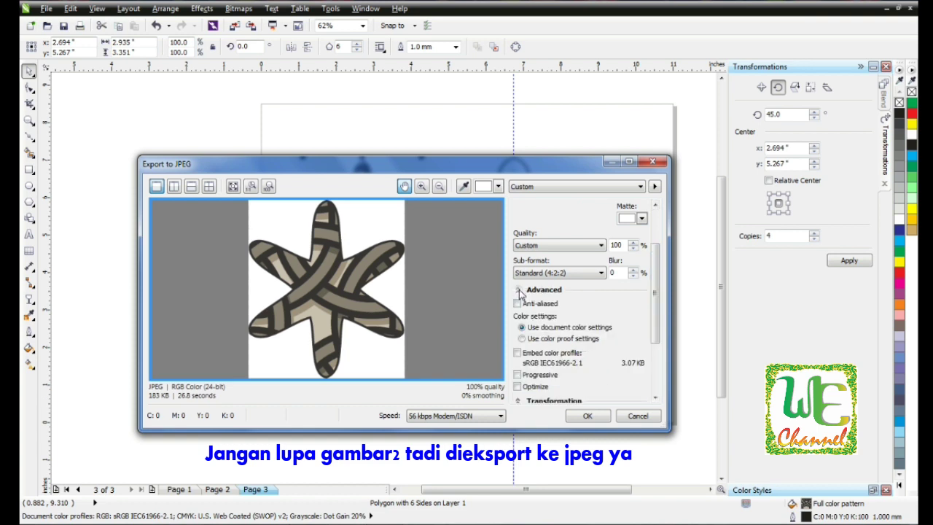
scroll(604, 376, down, 3)
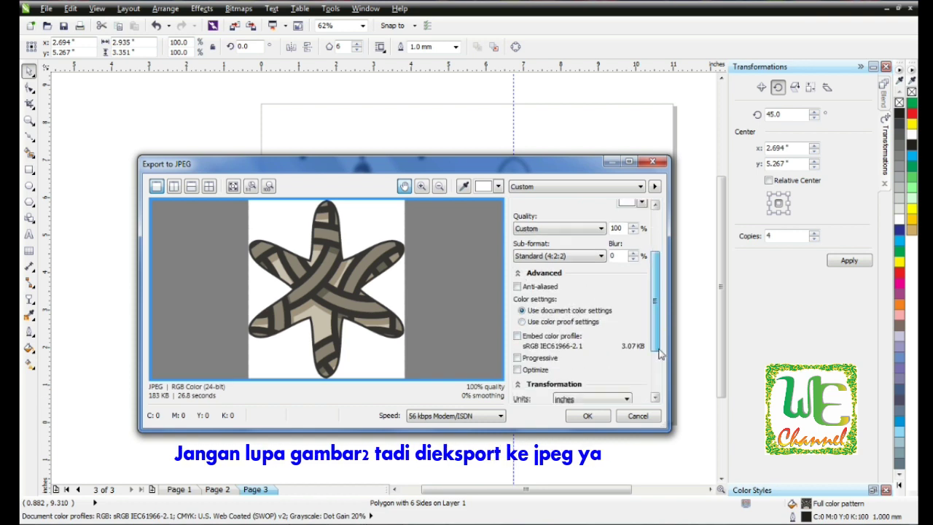
click(586, 417)
click(576, 348)
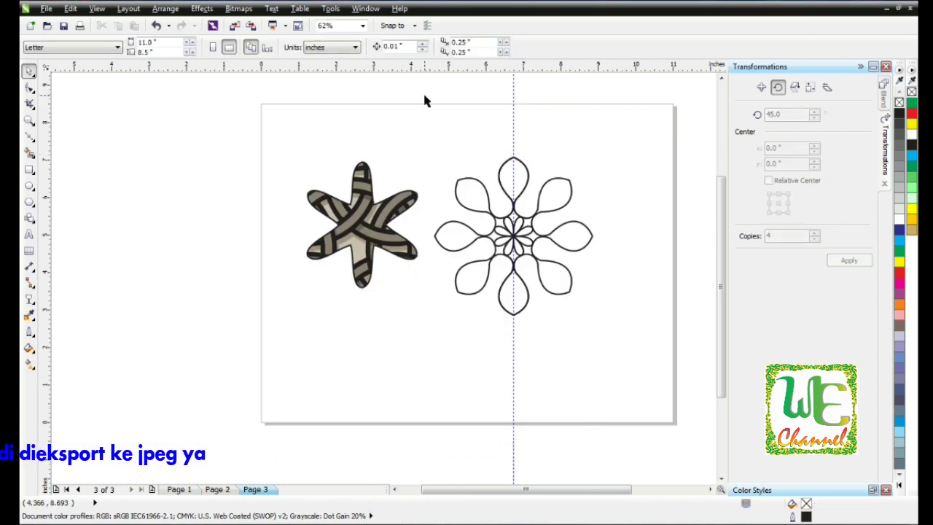
Export the merged snow cabin and terrace picture on Page 2 as a JPEG
click(217, 489)
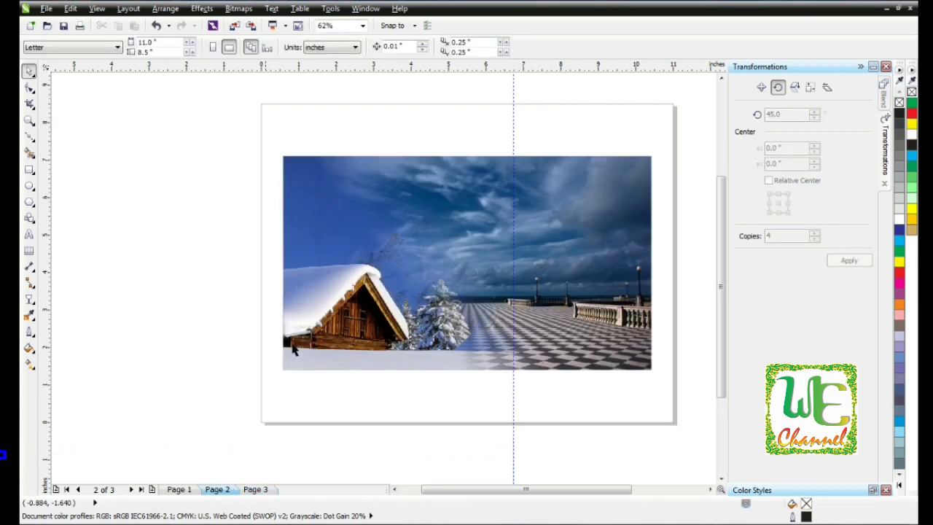
click(455, 271)
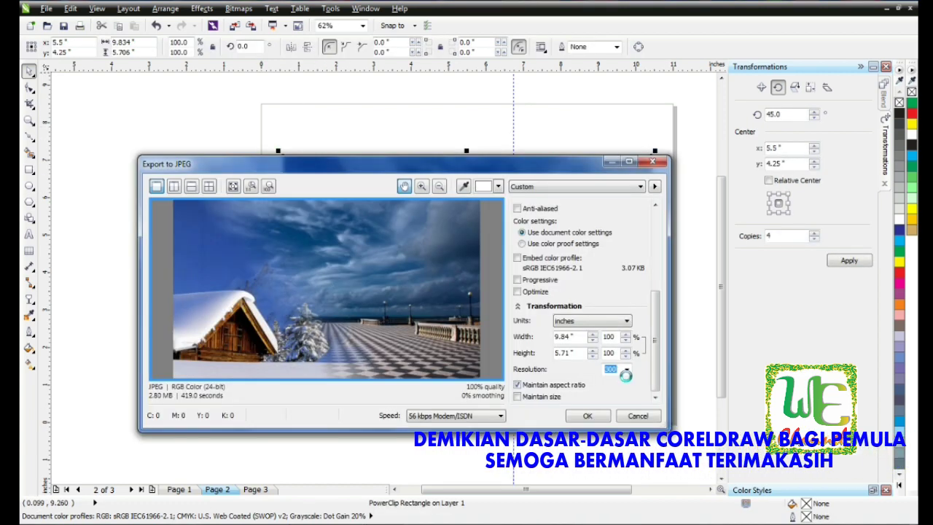
click(588, 416)
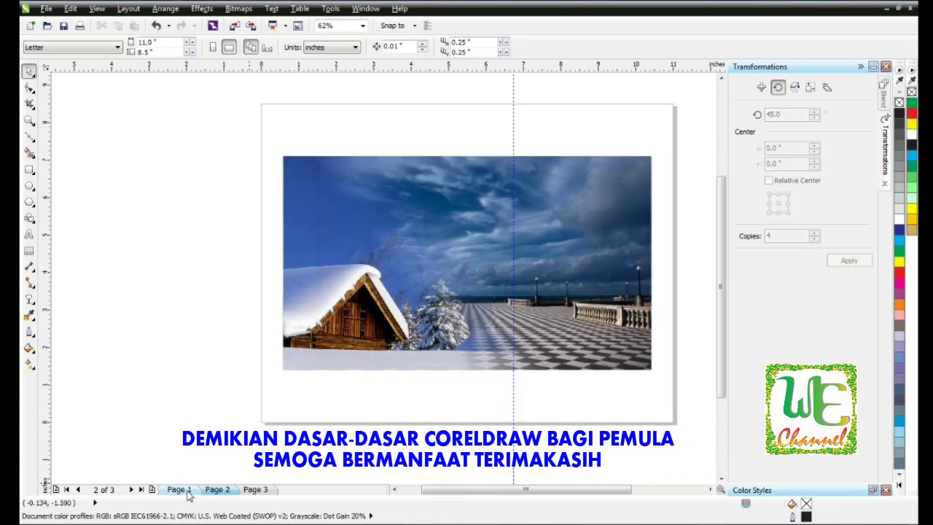